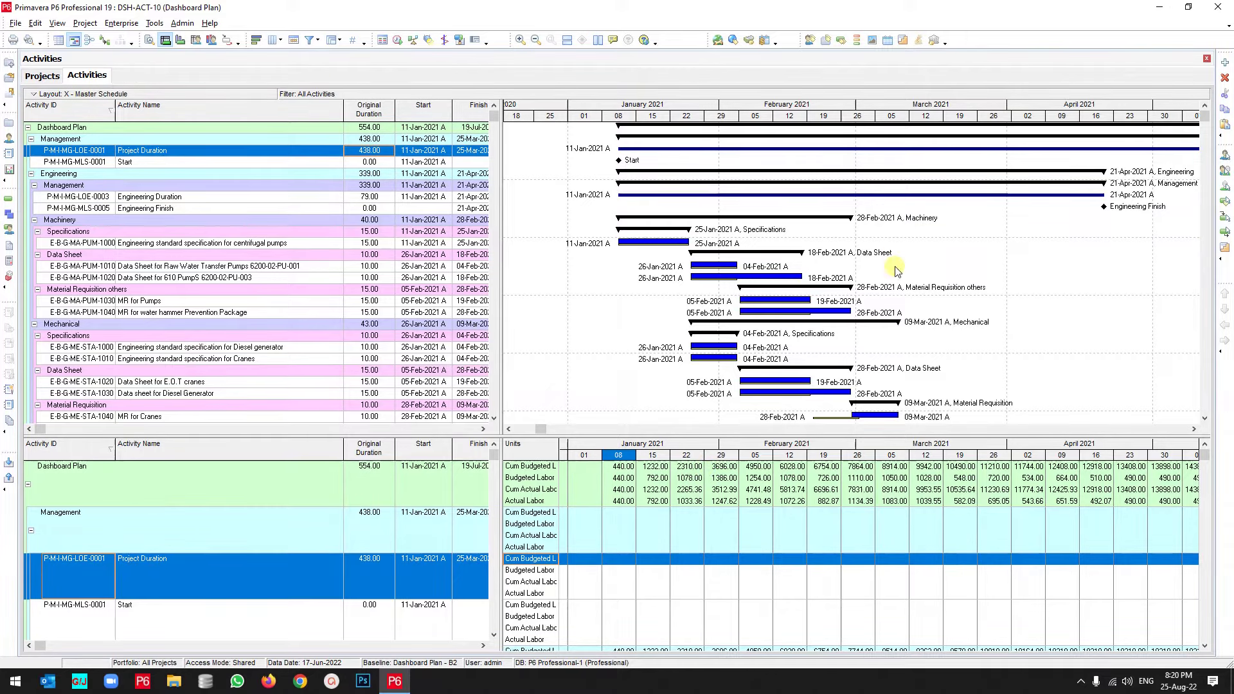
Step: Scroll the Gantt timescale forward so the October 2021 to February 2022 weeks are visible
click(1194, 428)
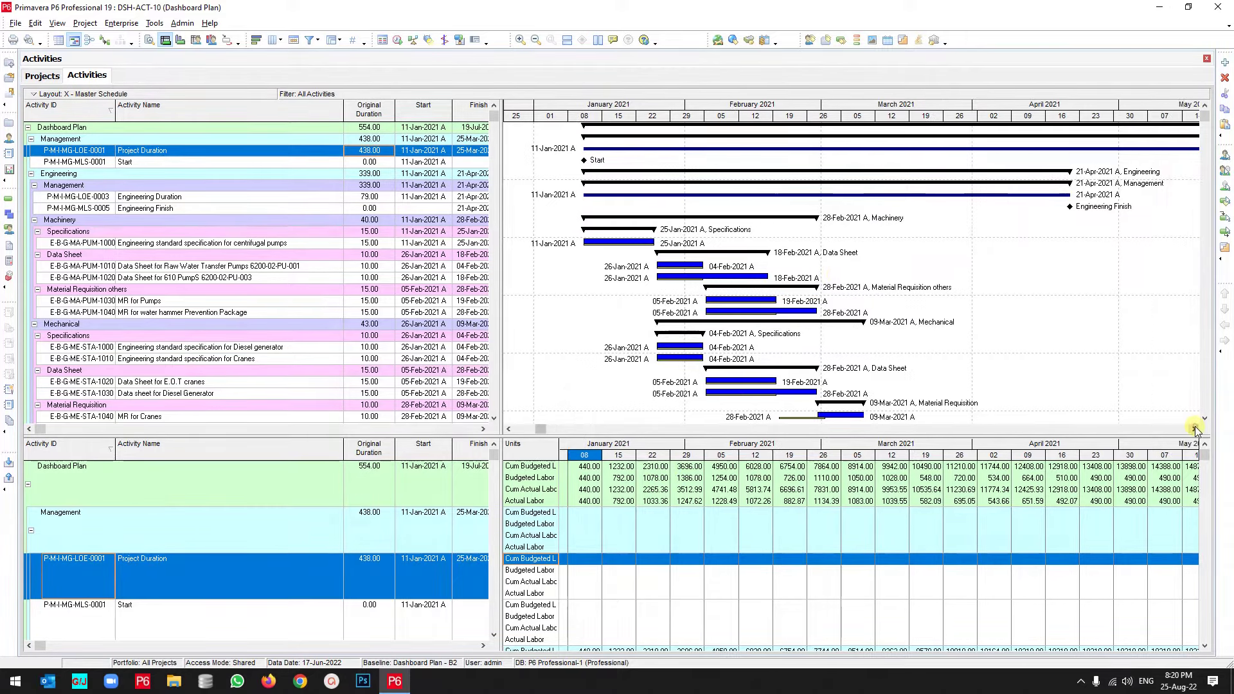
drag(1194, 428, 1194, 428)
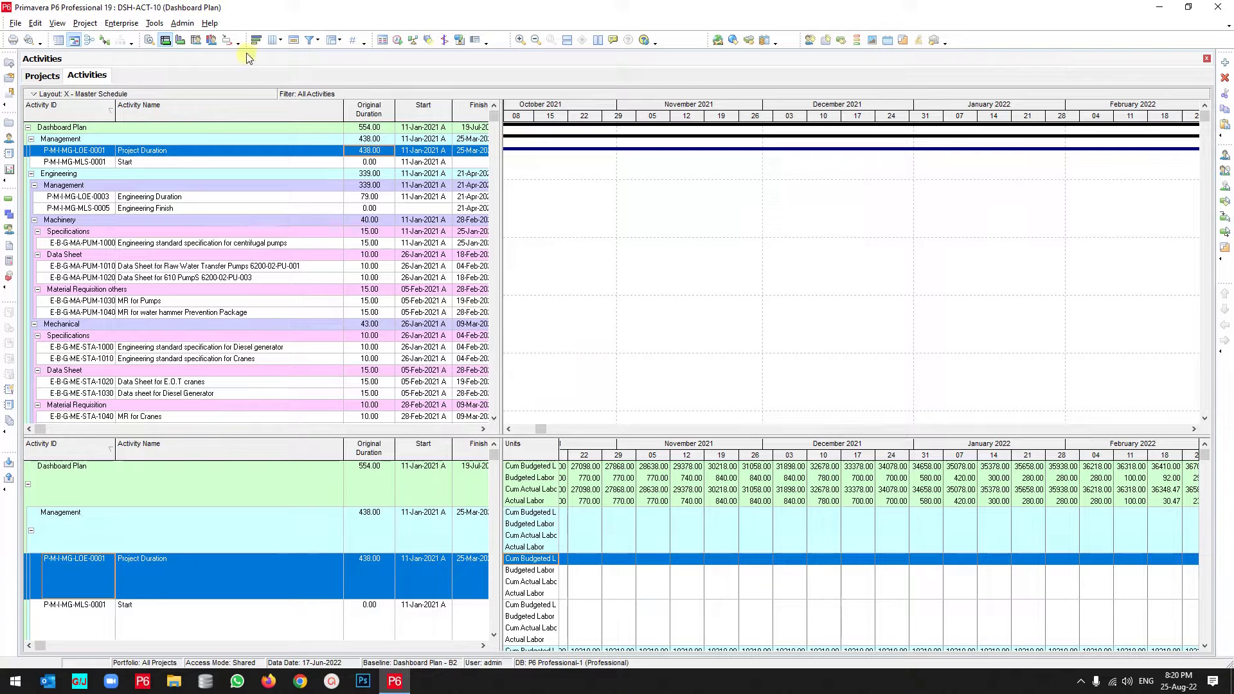
Step: Limit WBS grouping to level 1 with Show Summaries Only, and apply it to the activity table
click(332, 42)
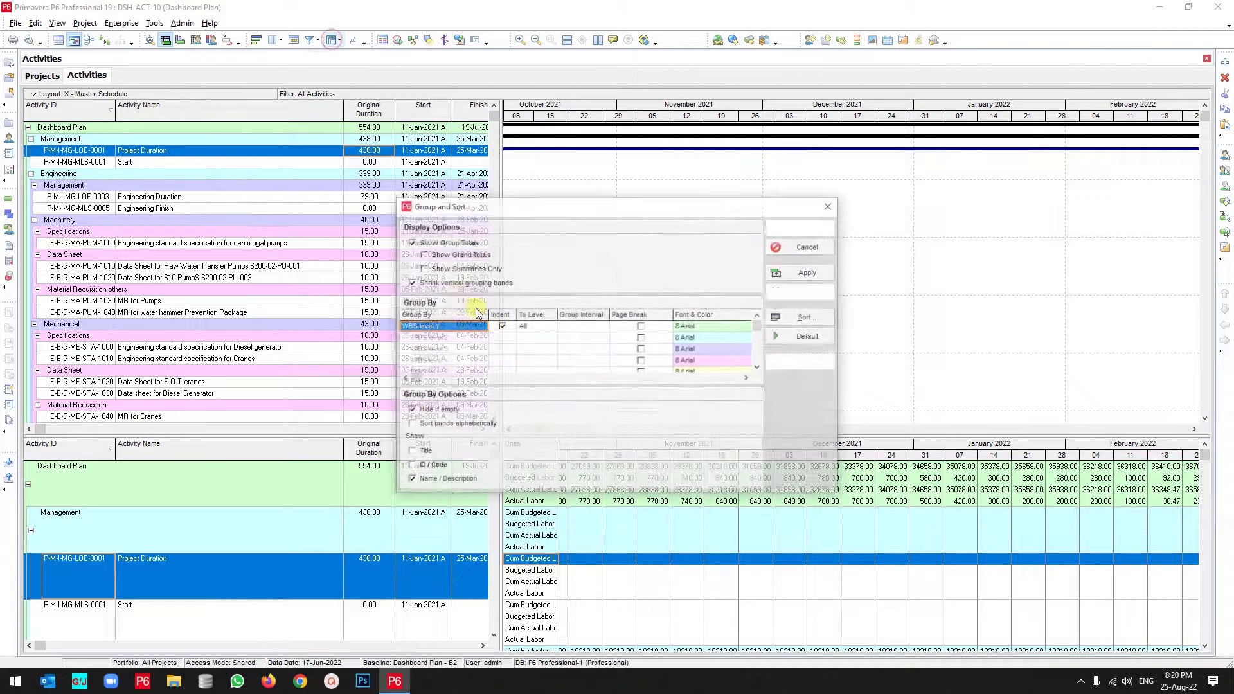
click(541, 328)
click(542, 328)
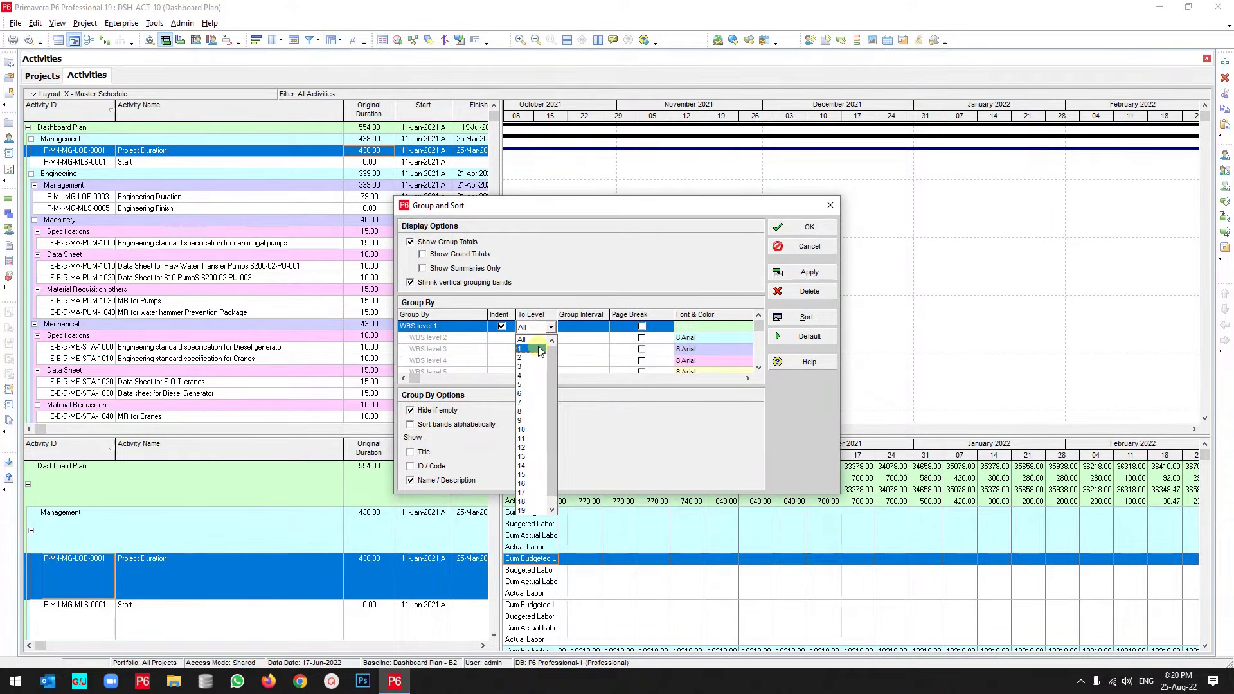
click(538, 349)
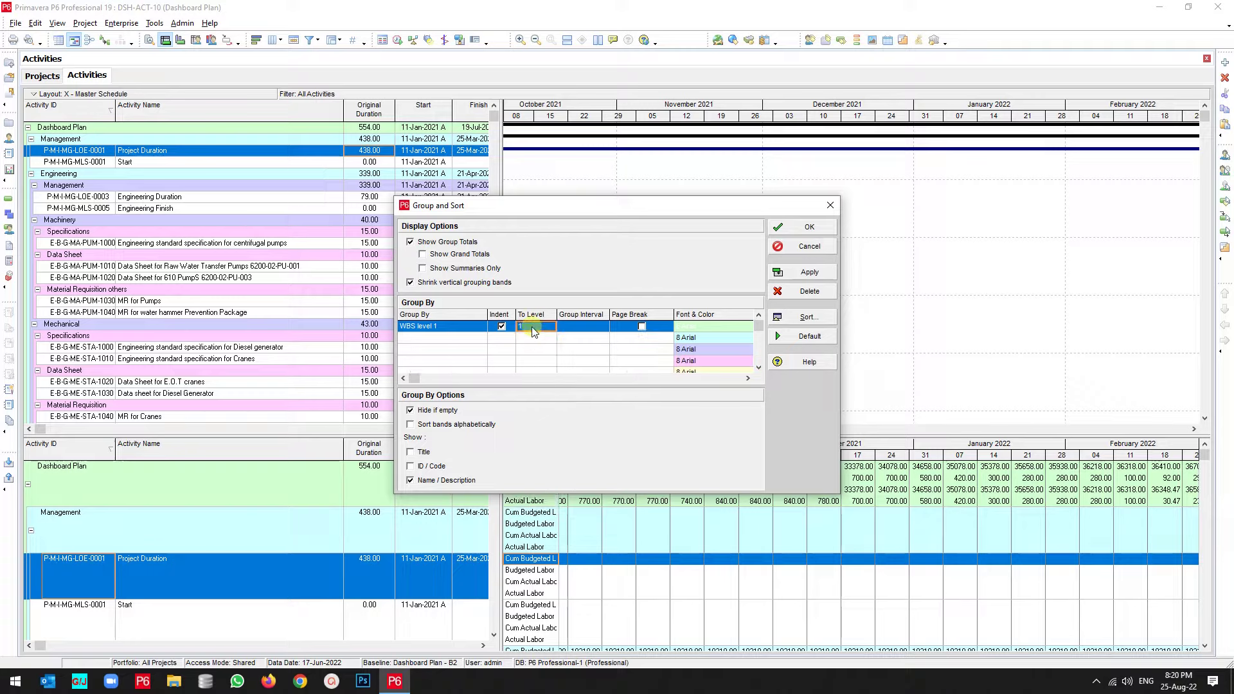
click(437, 269)
click(802, 279)
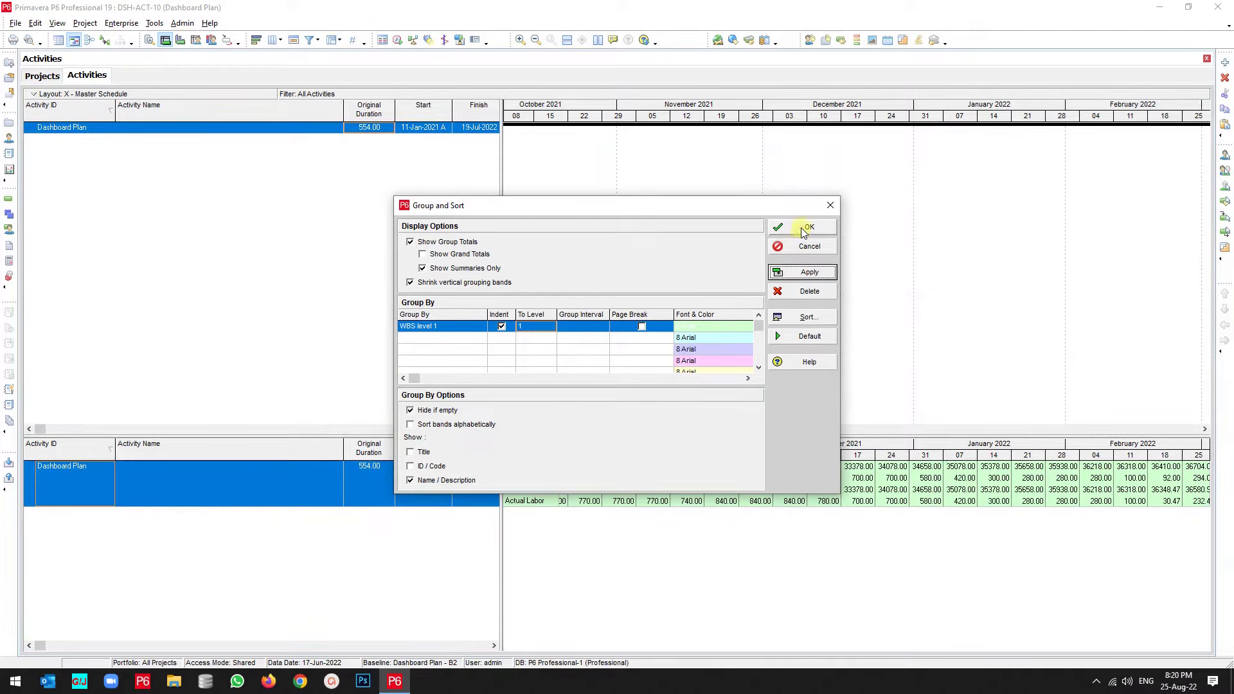
Step: Copy the Dashboard Plan summary row from the lower labour table, then bring up the Start menu
click(803, 230)
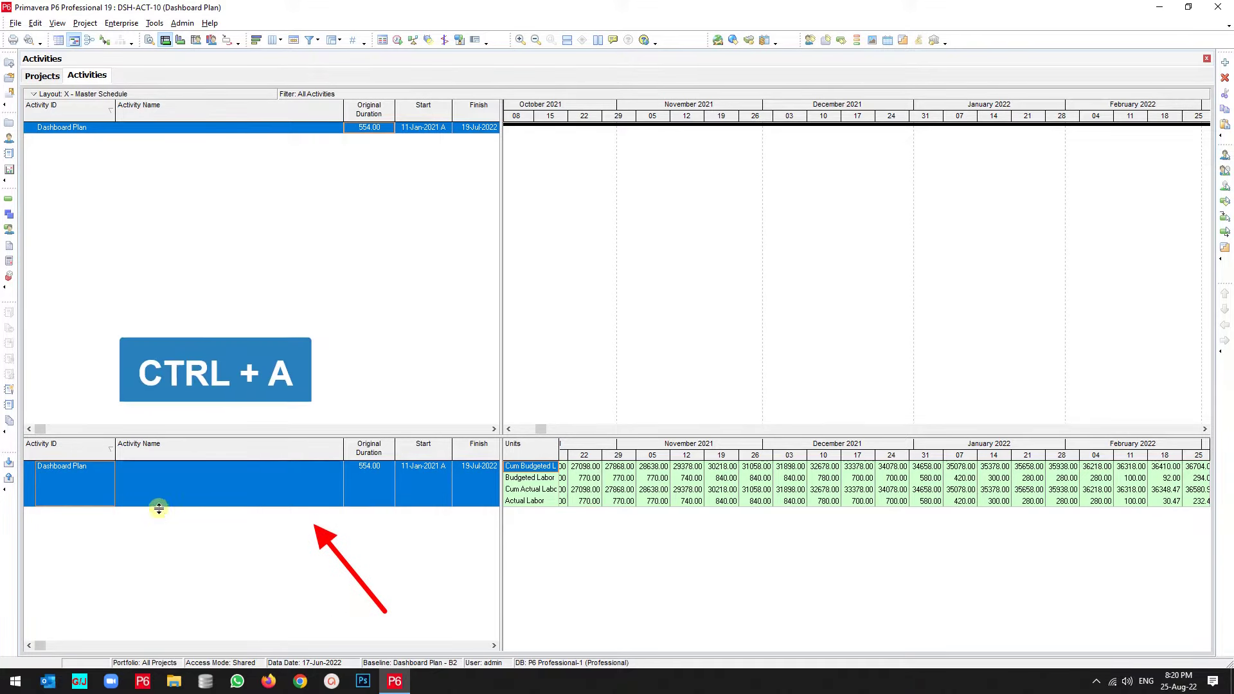
key(ctrl+a)
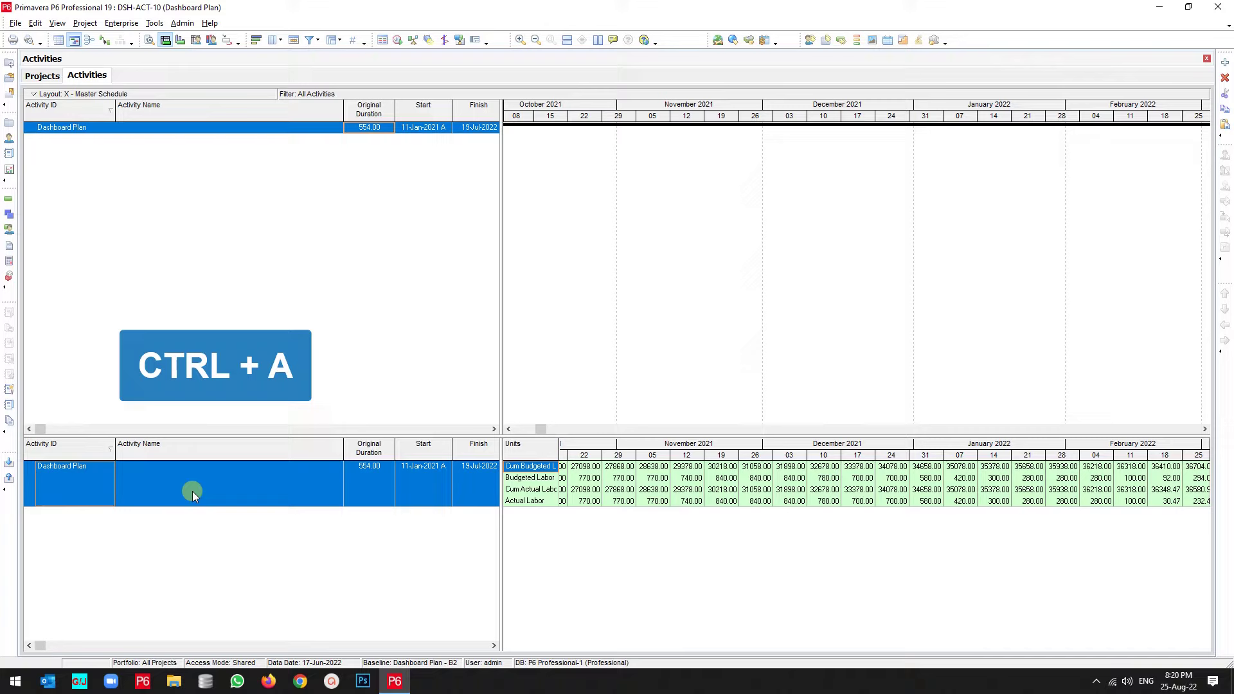
right_click(192, 488)
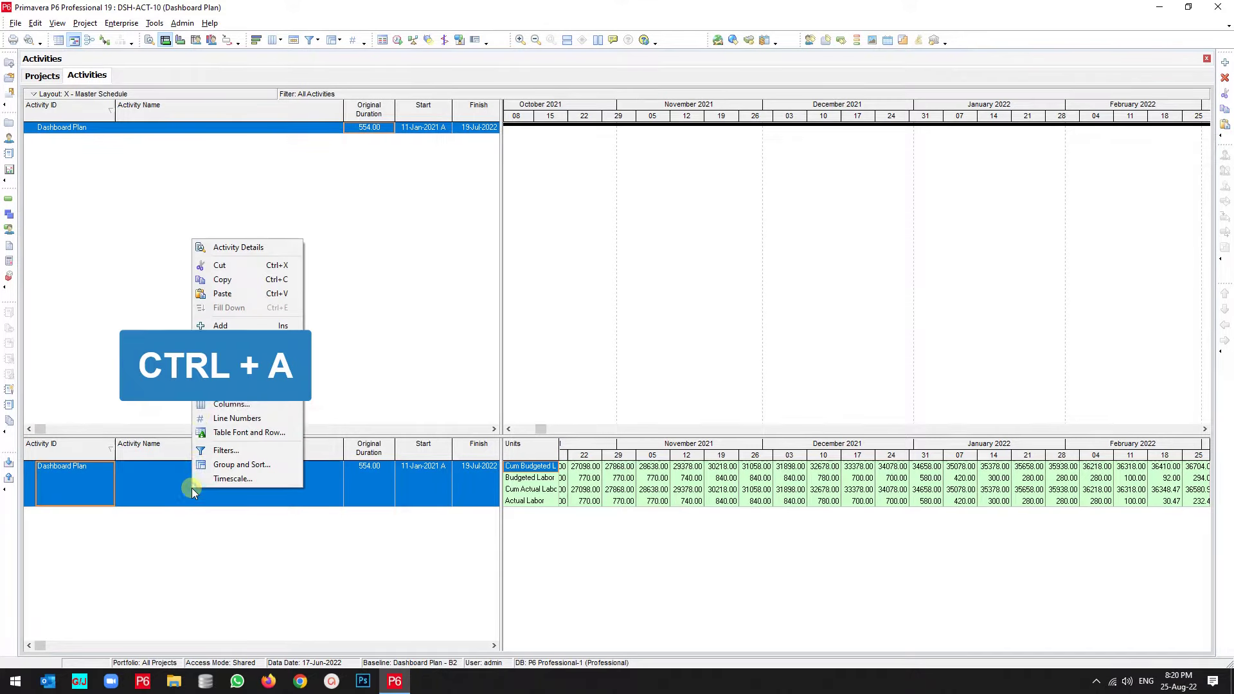
click(235, 283)
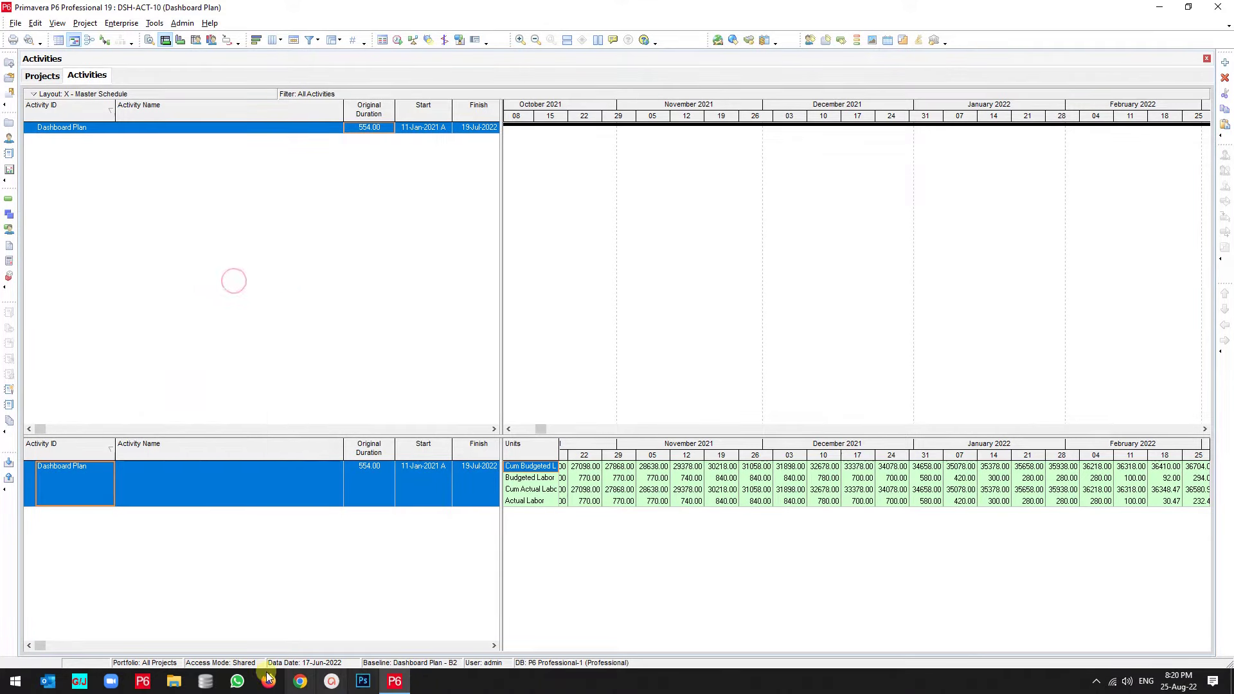
key(super)
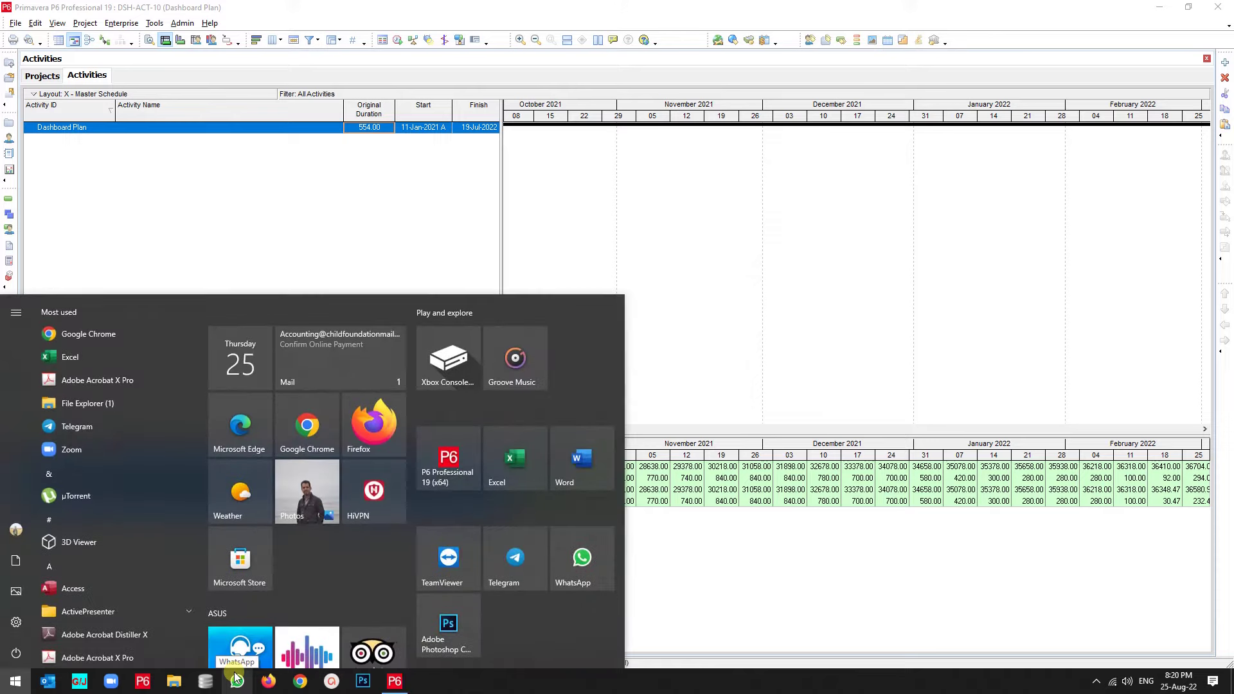
Step: Paste the copied Dashboard Plan labour data into a new blank Excel workbook
click(95, 360)
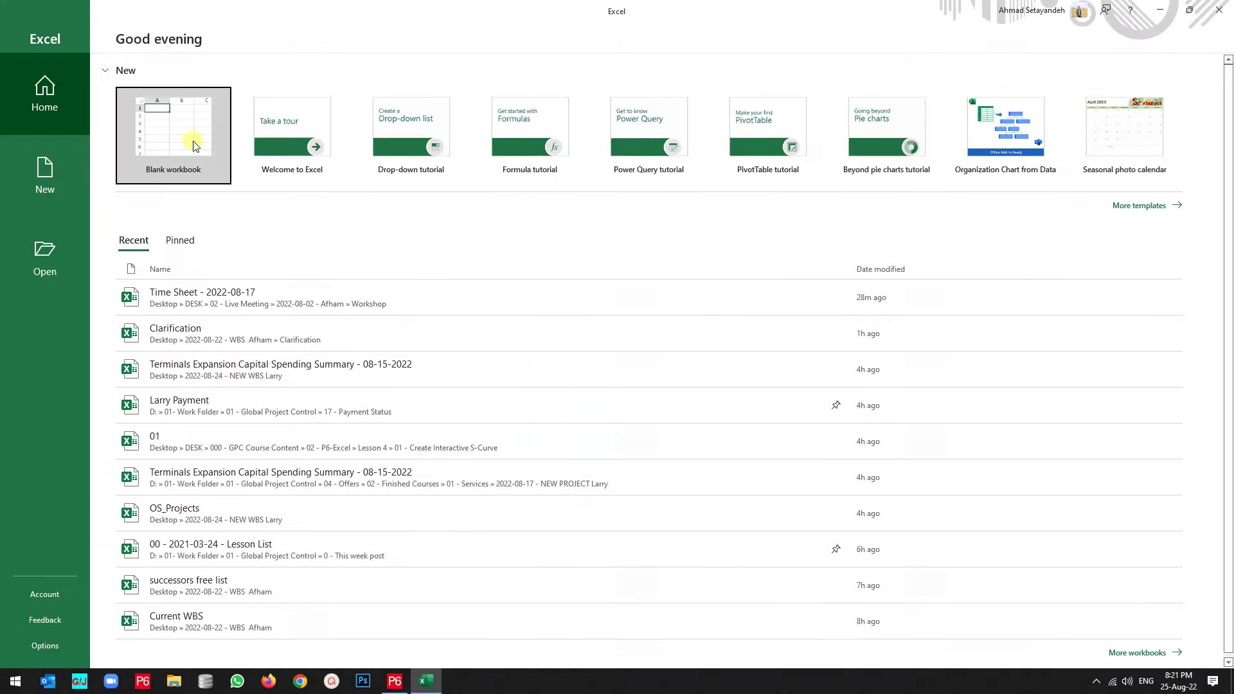
click(193, 142)
key(ctrl+v)
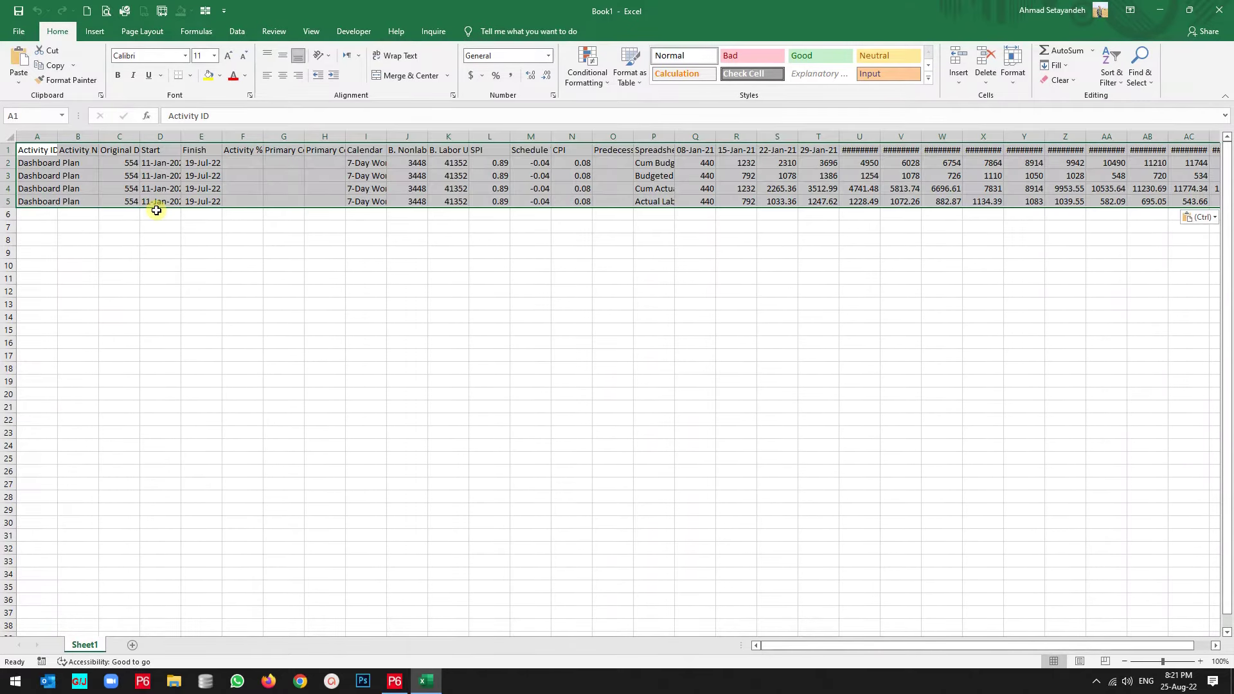
click(500, 244)
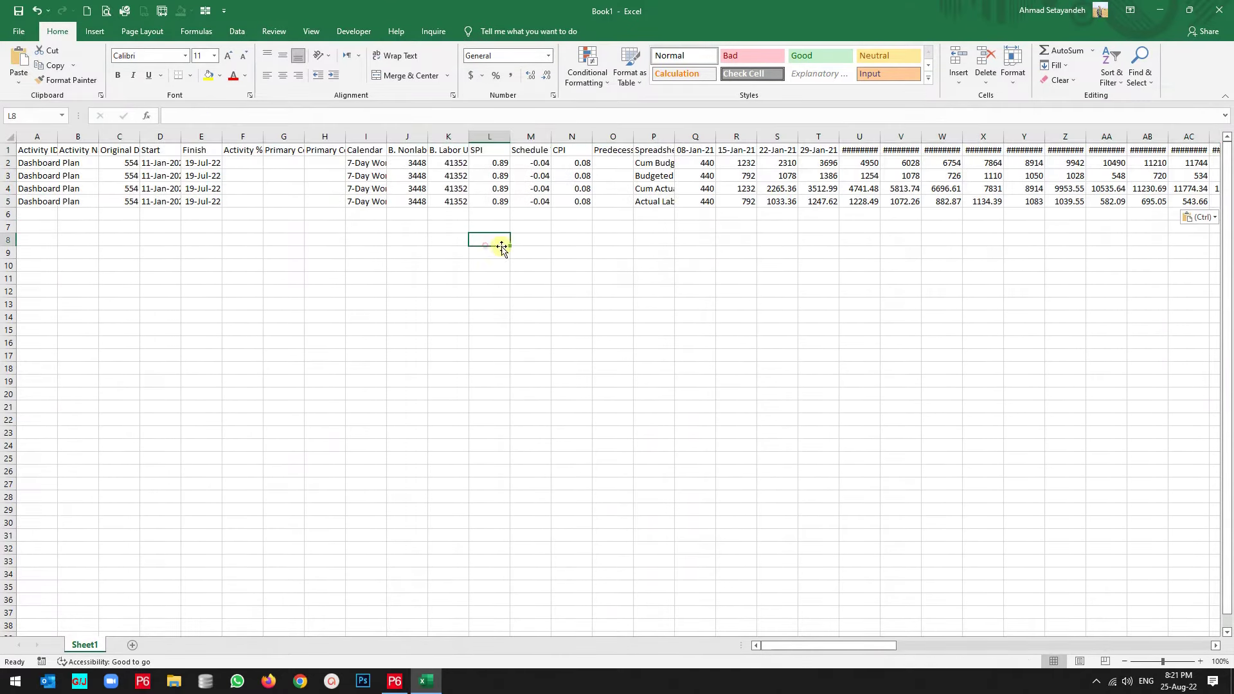
Step: Autofit column P to its labels and select the weekly columns starting at Q
double_click(674, 137)
click(685, 216)
scroll(652, 218, right, 1)
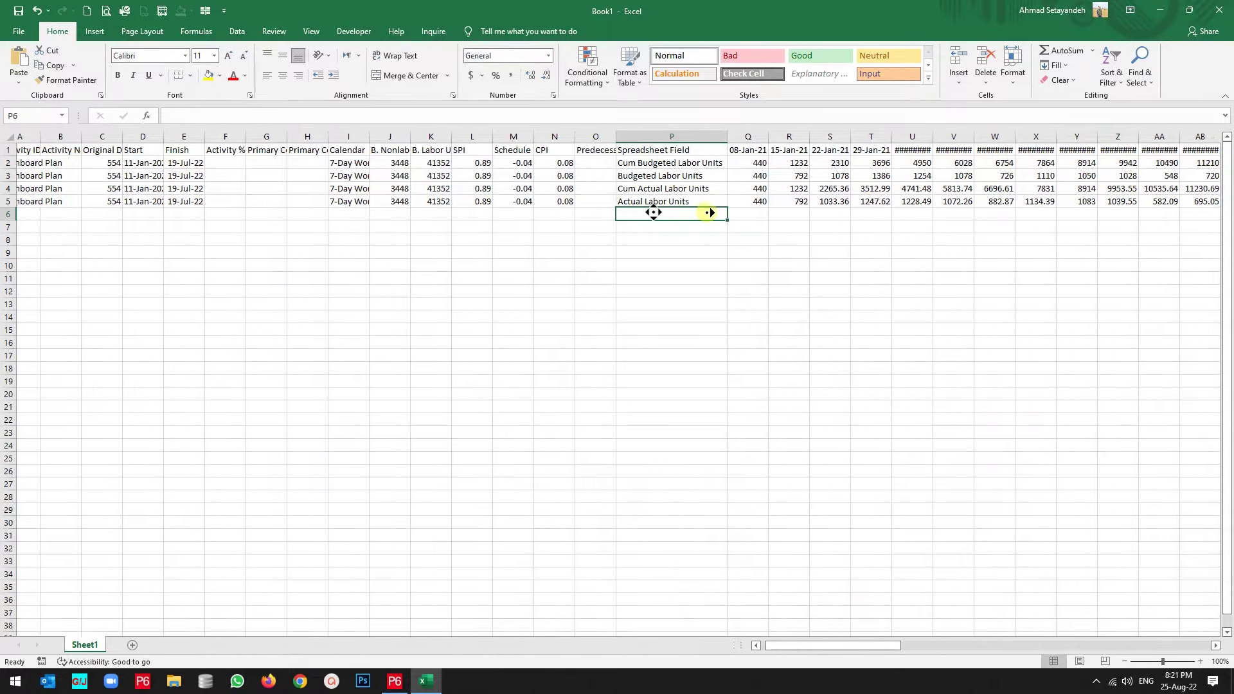
click(724, 136)
drag(736, 133, 495, 143)
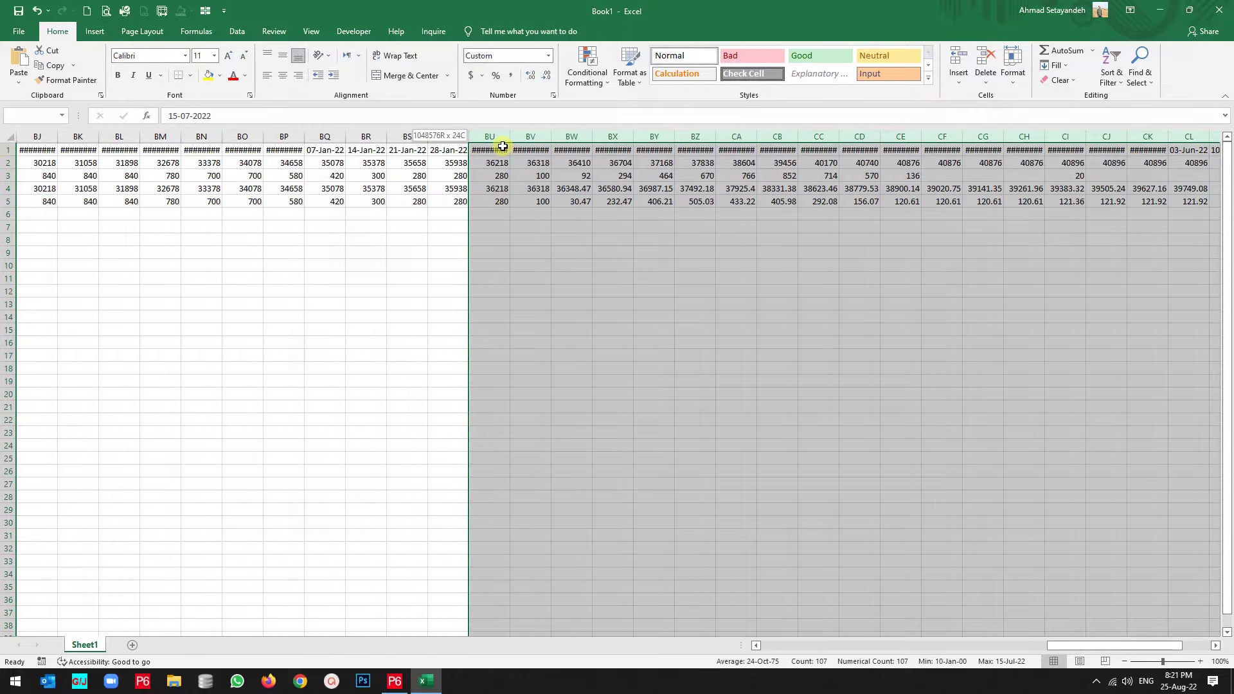
Step: Delete the extra weekly columns BU through CR that follow 28-Jan-22
ctrl+scroll(421, 218, down, 4)
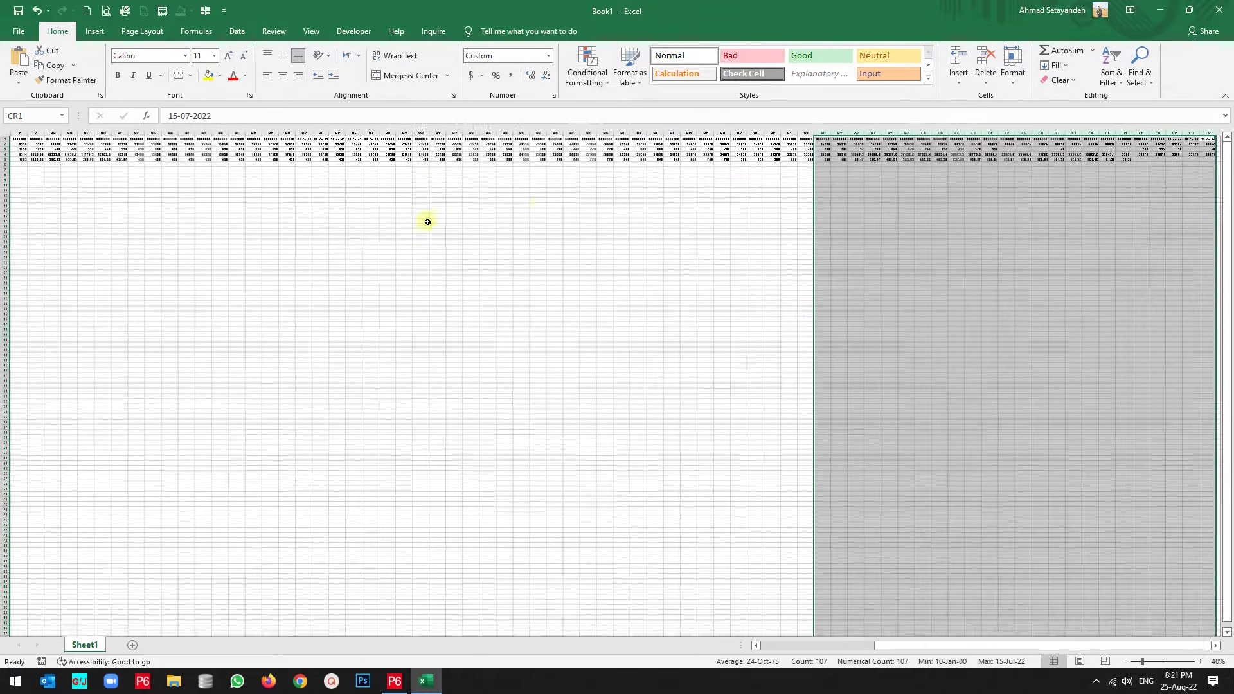
middle_click(512, 204)
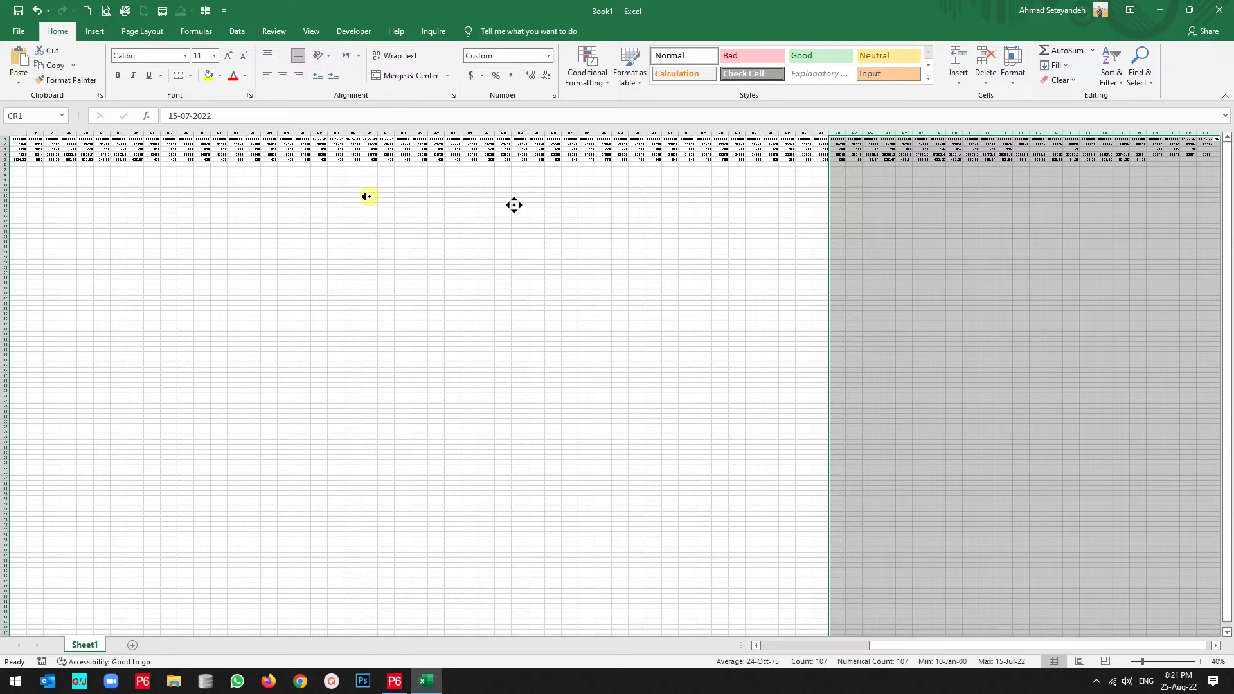
middle_click(375, 201)
middle_click(384, 207)
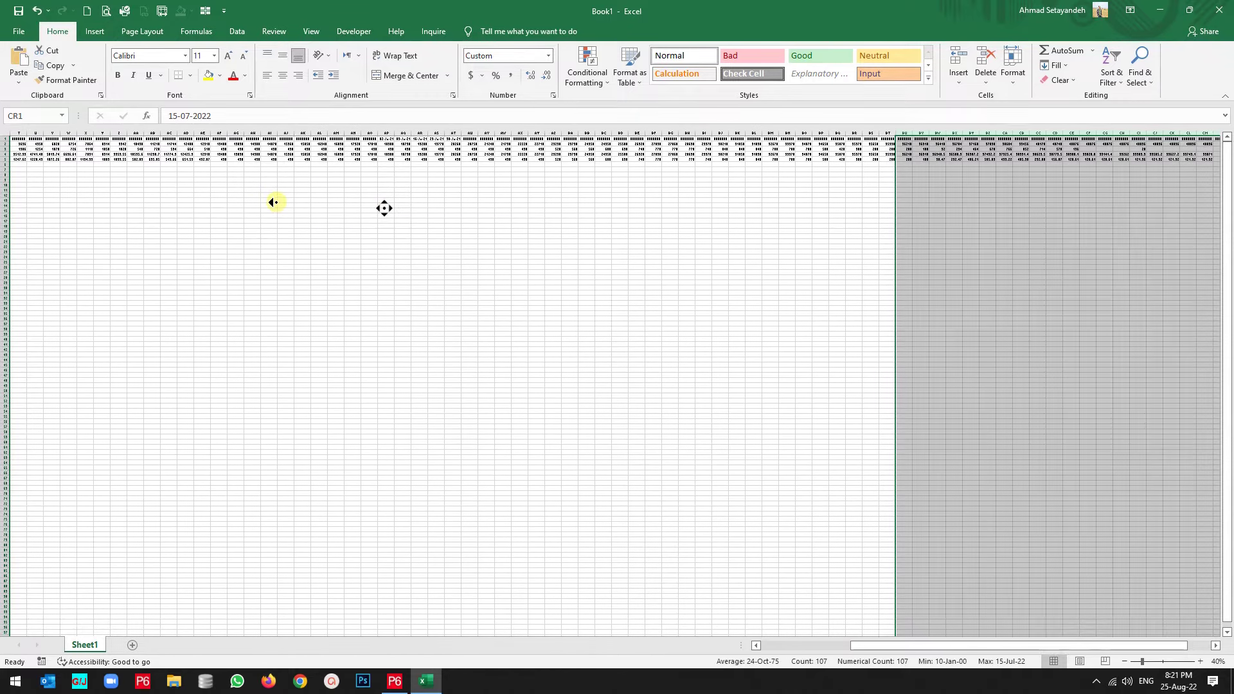
middle_click(833, 147)
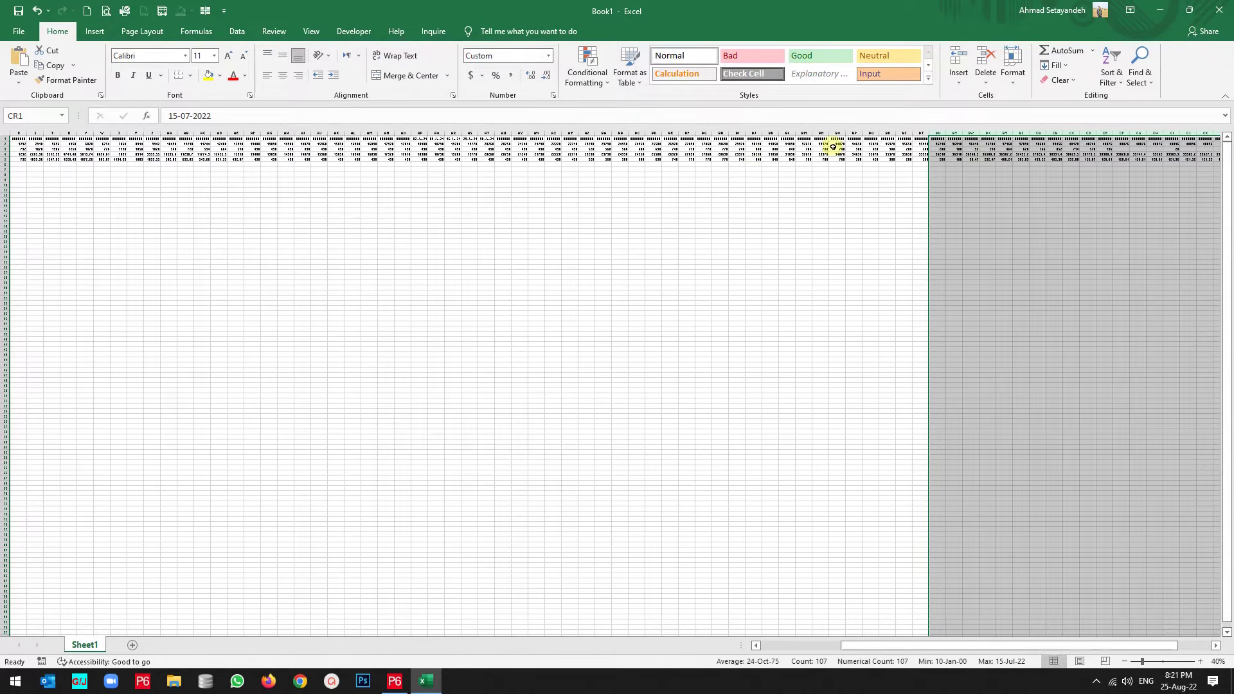
right_click(953, 131)
click(1004, 261)
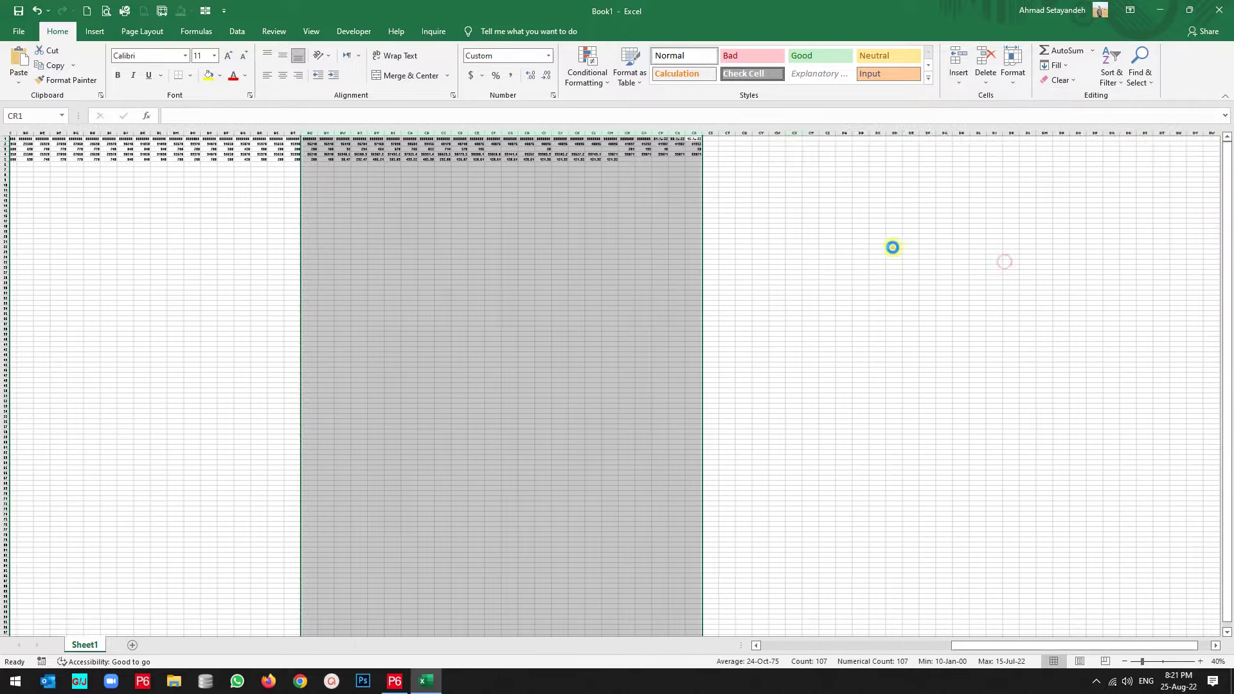
click(498, 255)
middle_click(652, 244)
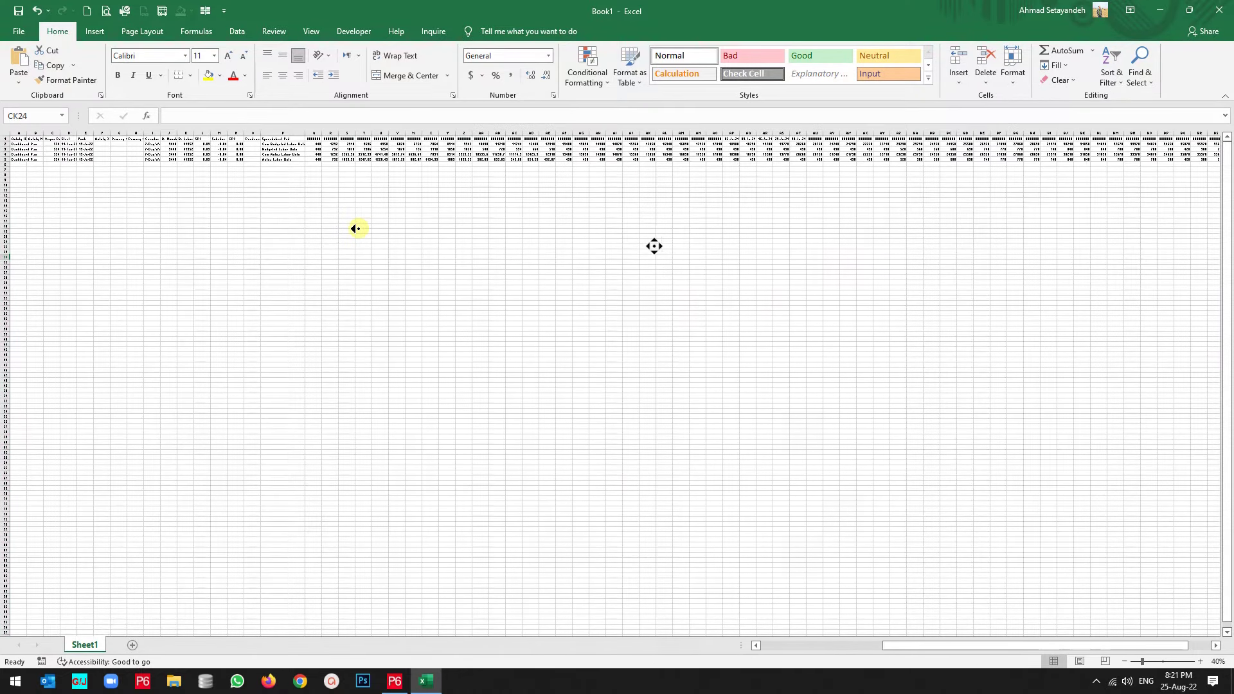
middle_click(356, 228)
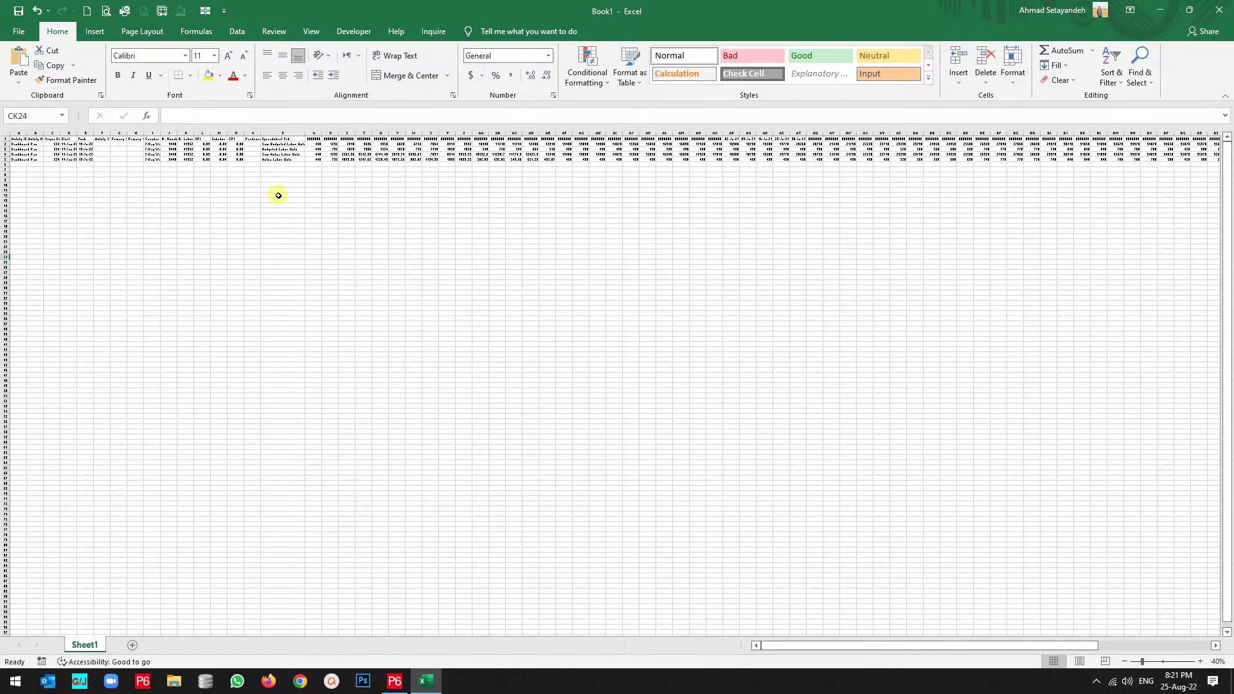
Step: Widen the weekly columns from Q onward so the full dates show
scroll(278, 196, up, 3)
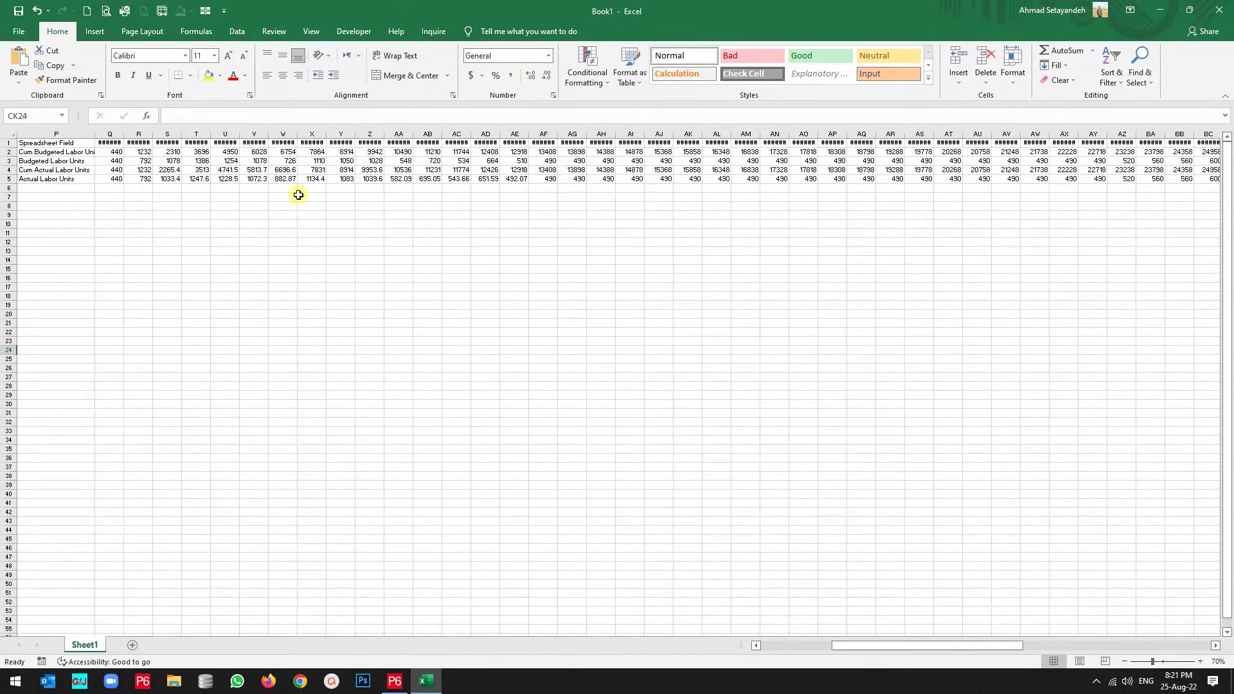
scroll(341, 212, left, 2)
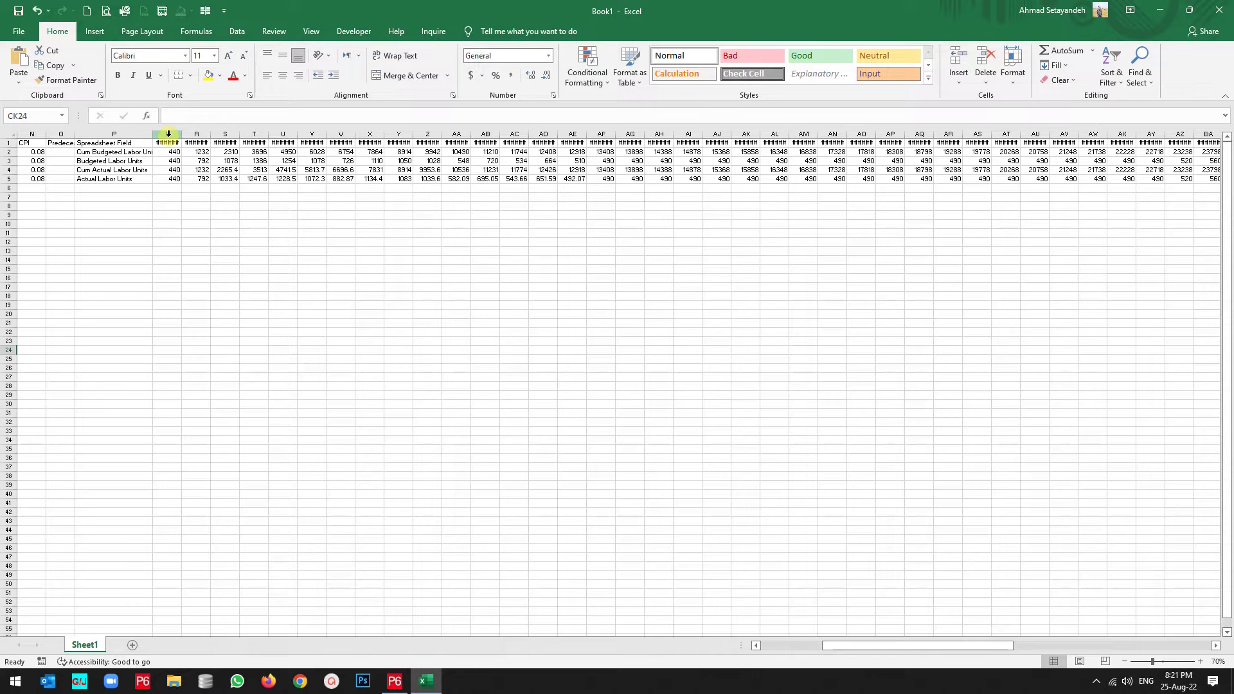
click(169, 134)
drag(168, 133, 1208, 134)
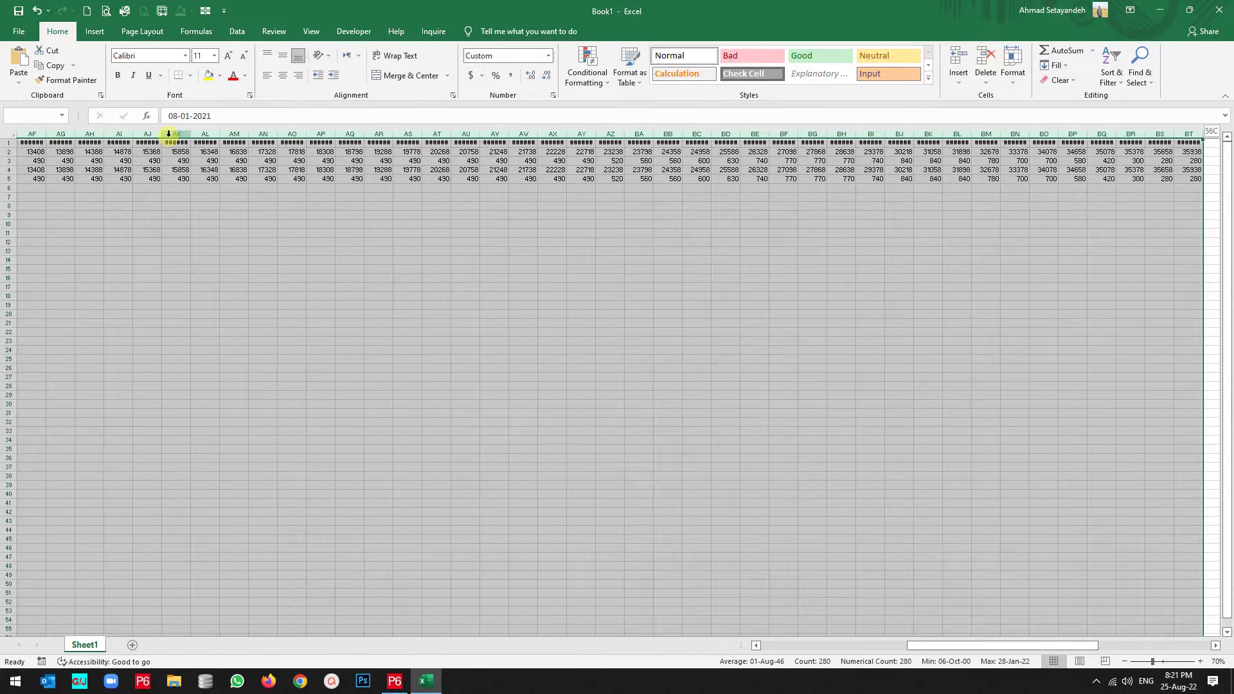
double_click(188, 136)
click(223, 159)
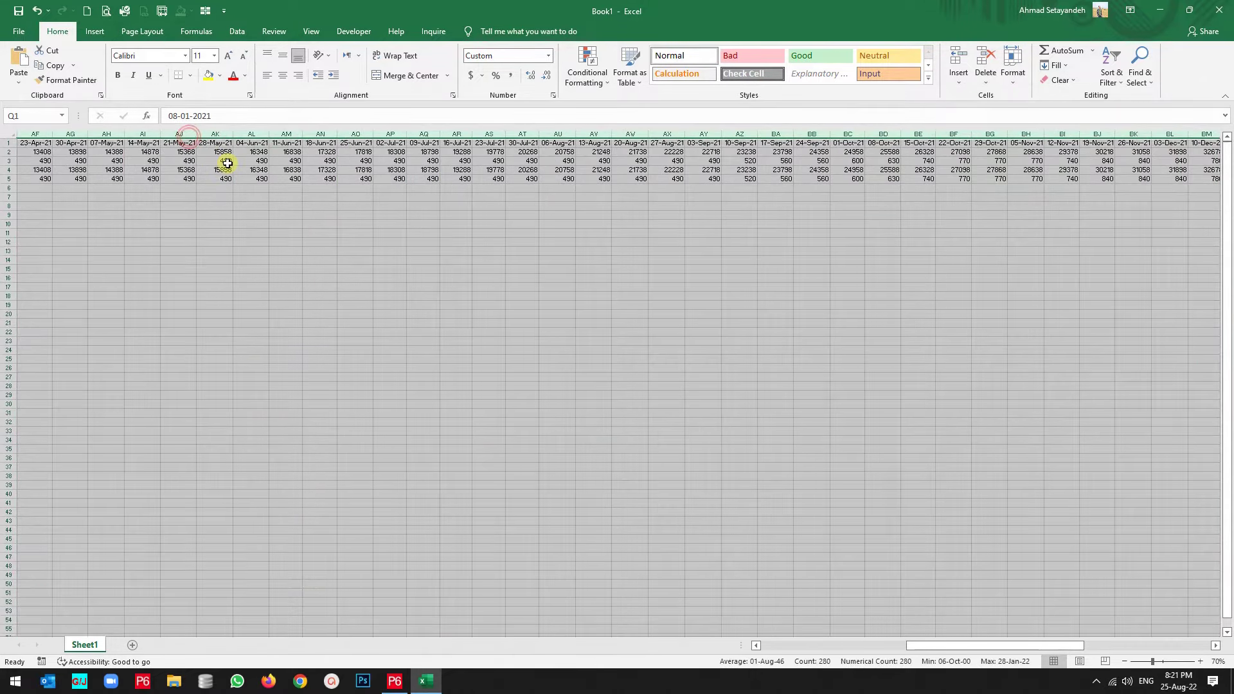
Step: Copy the five labels in P1:P5 and paste them into P8:P12
scroll(210, 178, left, 10)
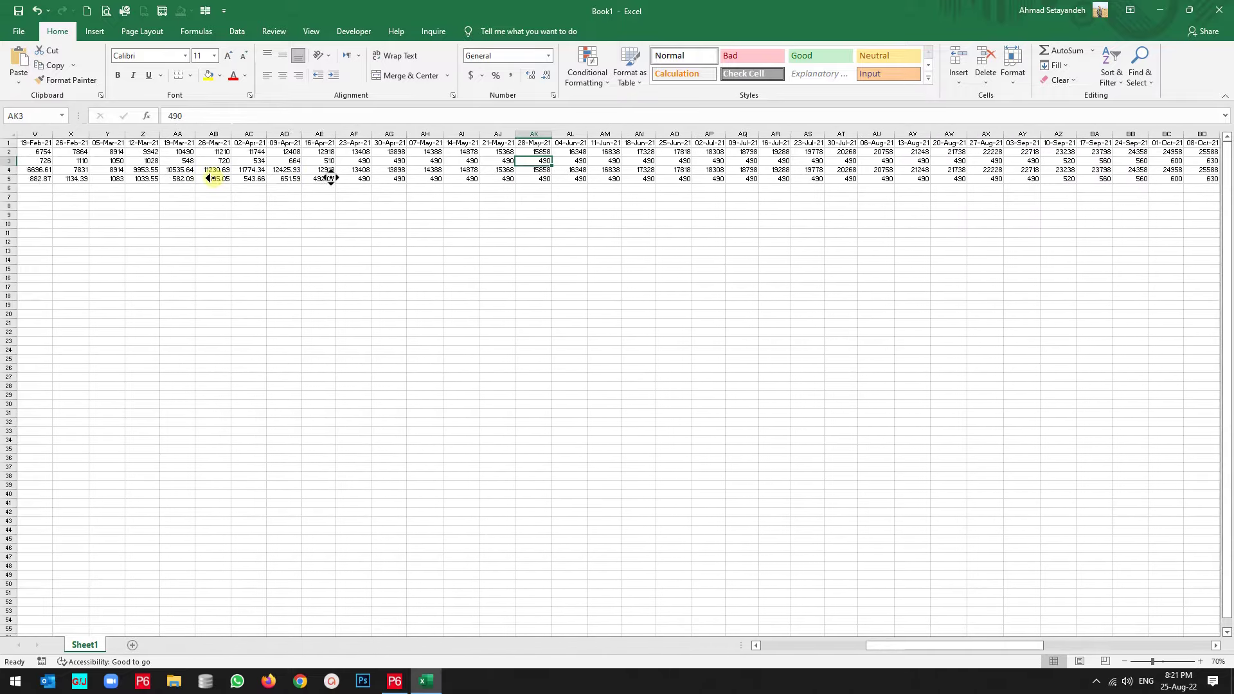
scroll(210, 178, left, 8)
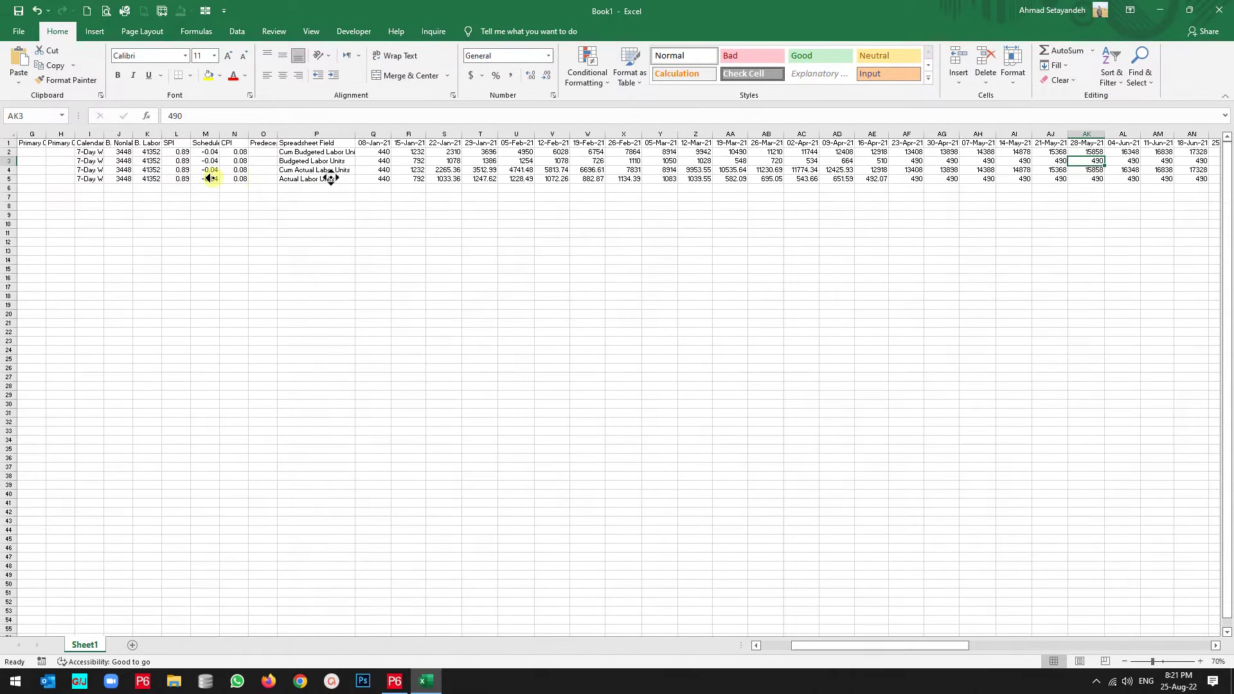
drag(311, 178, 319, 140)
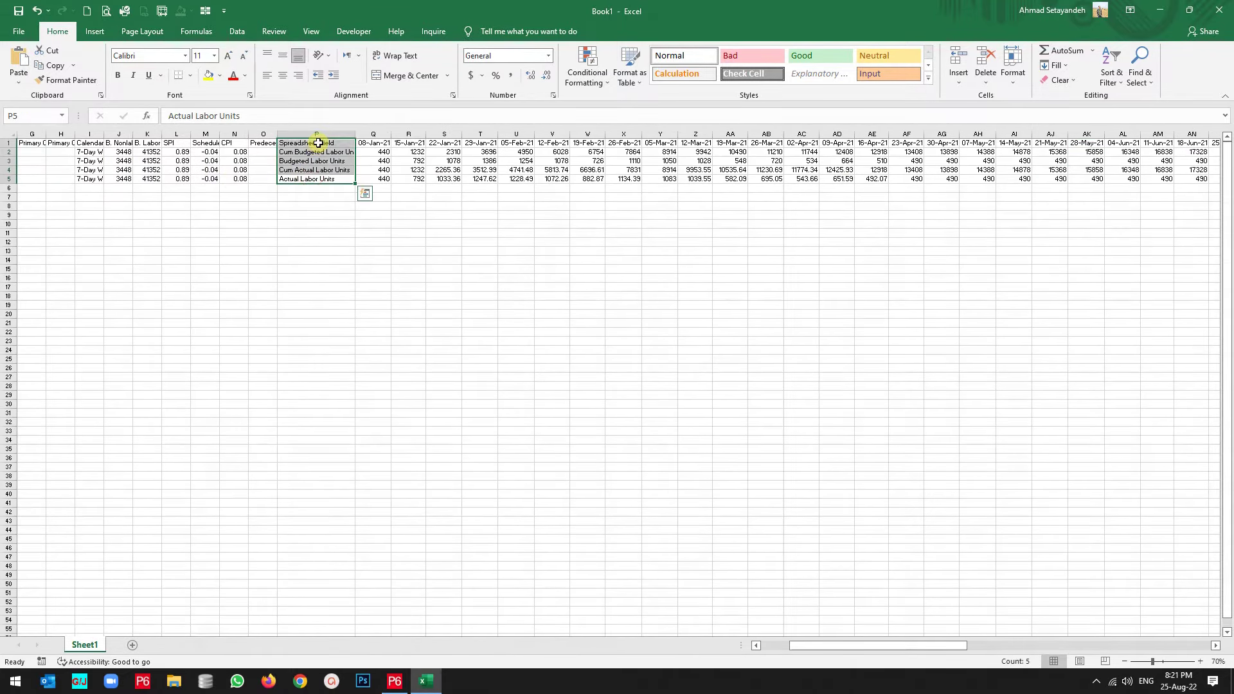
key(ctrl+c)
click(320, 204)
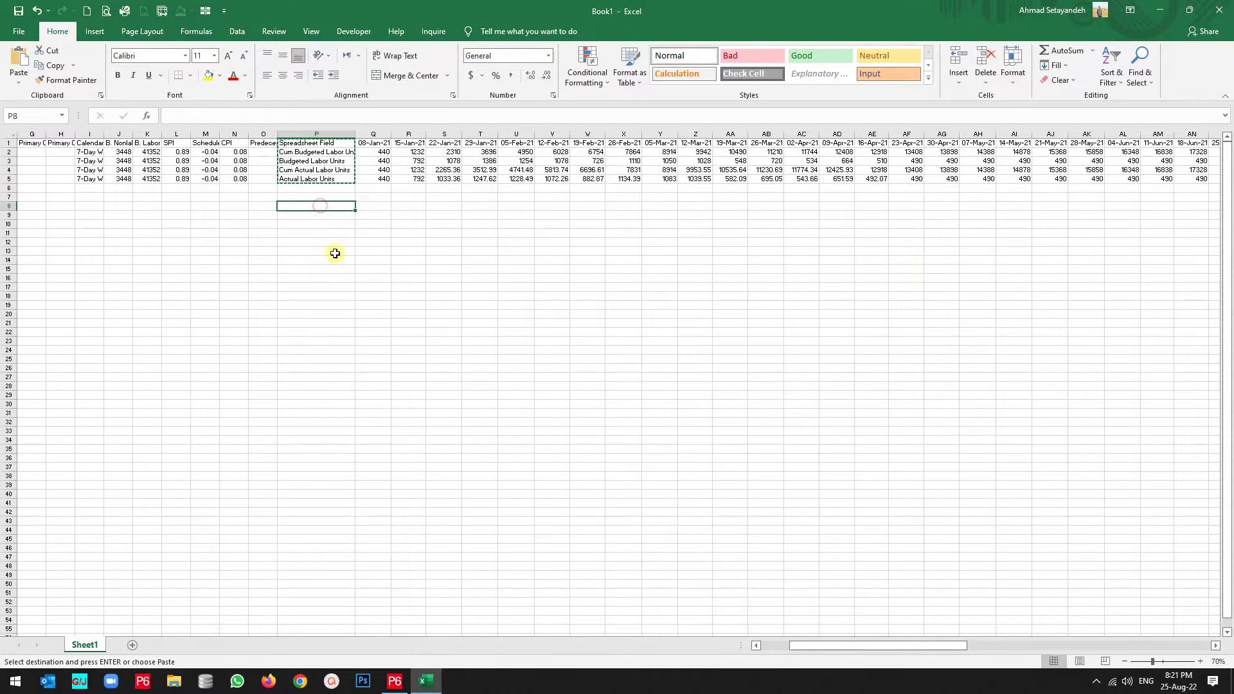
key(ctrl+v)
Step: Rename P9 to 'Cum Plan' and P10 to 'Plan Weekly'
click(323, 215)
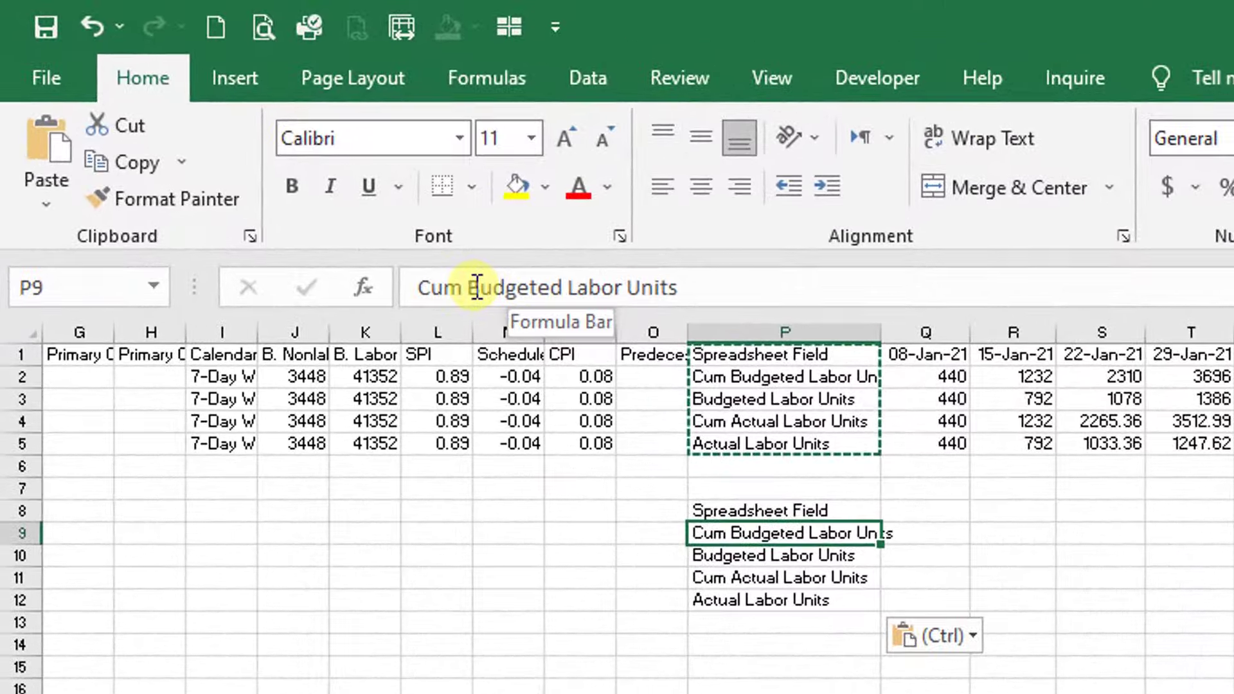
drag(430, 261, 859, 283)
text(Plan)
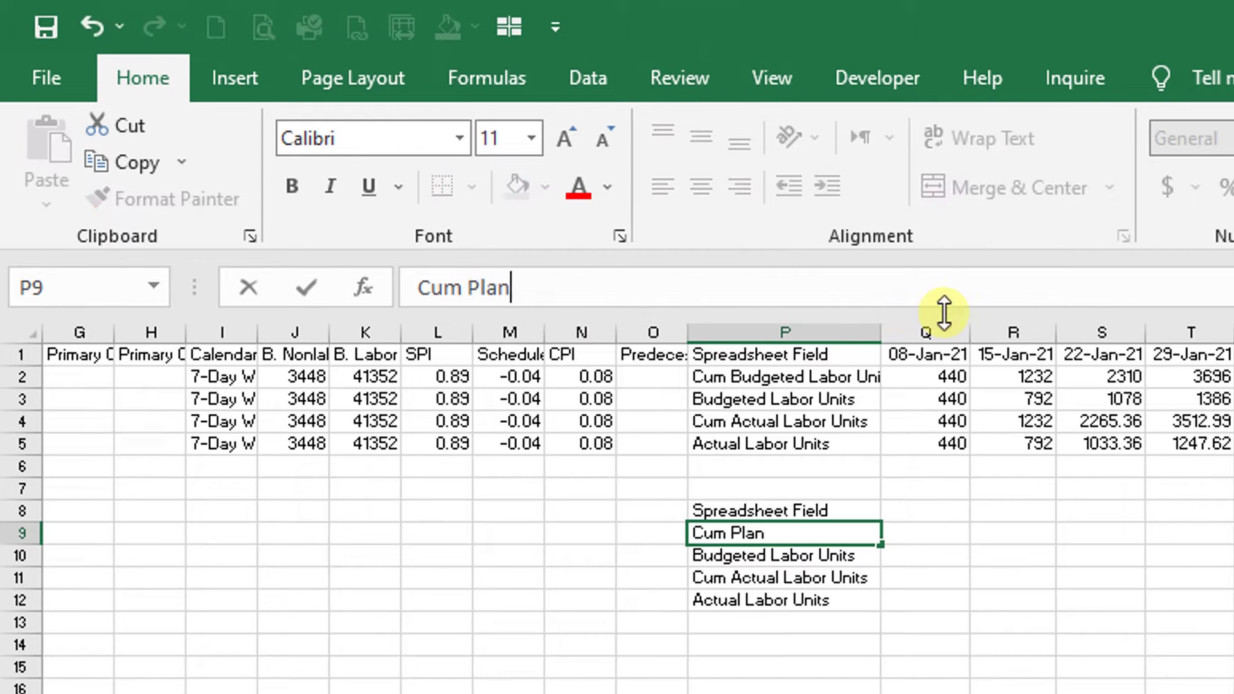
key(Return)
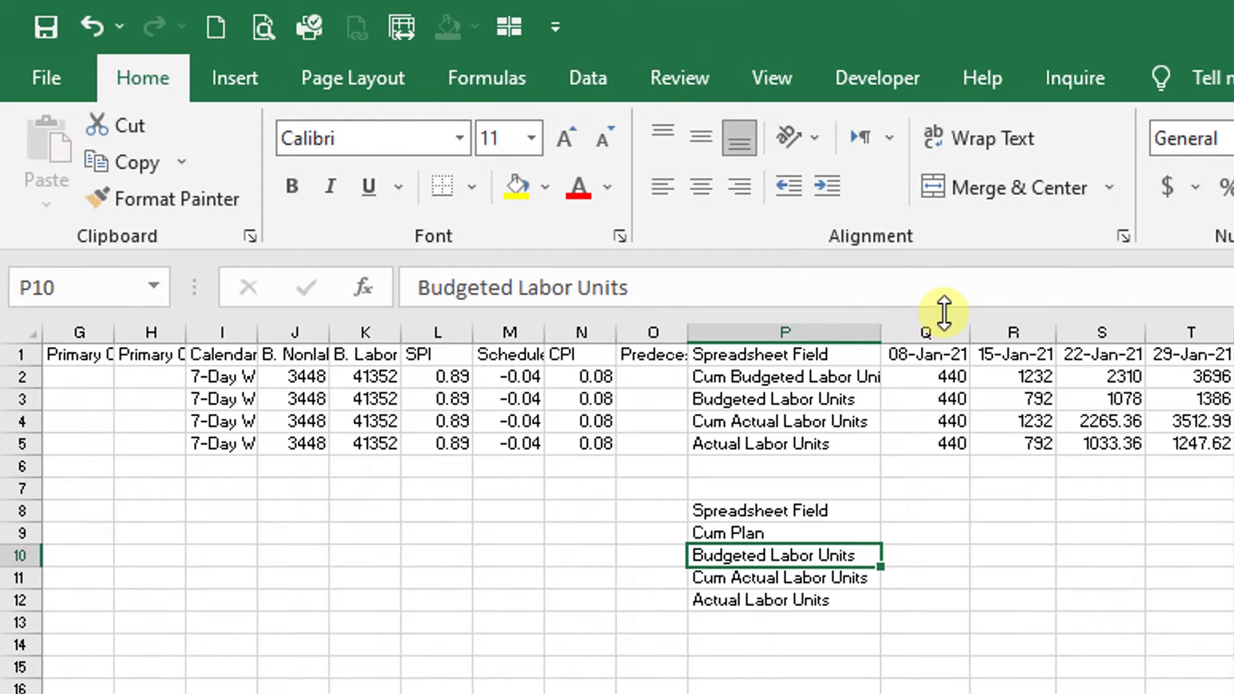
text(Pla)
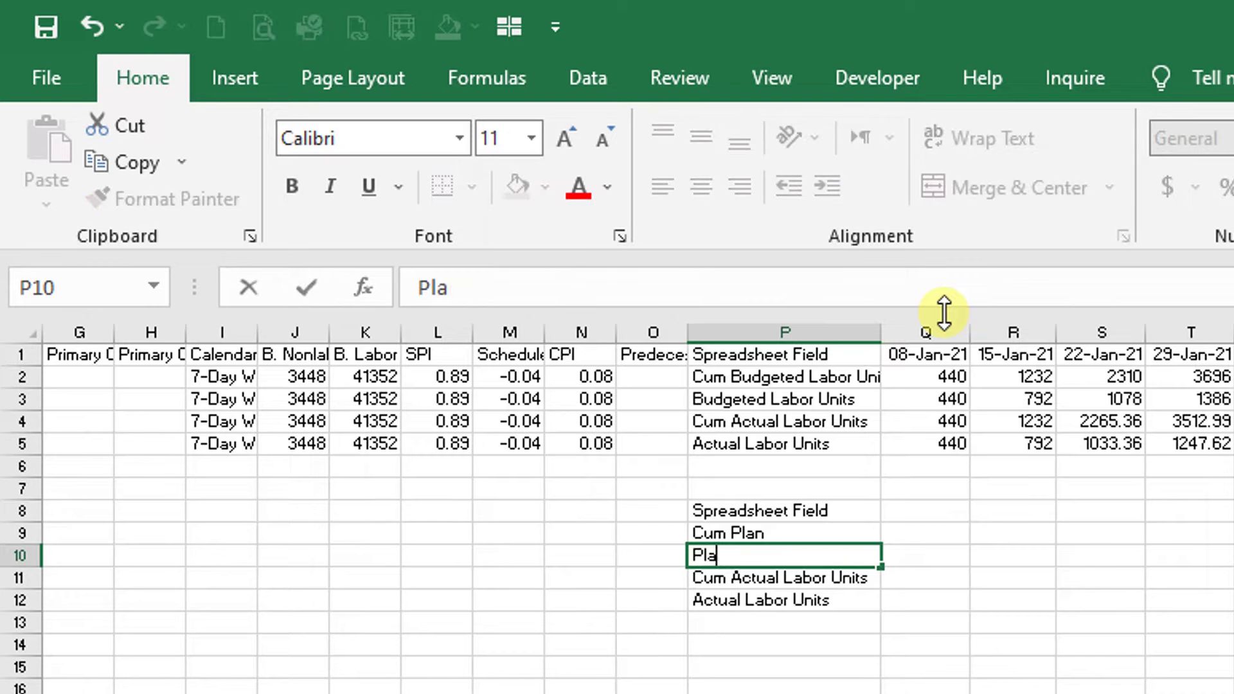
text(n Weekly)
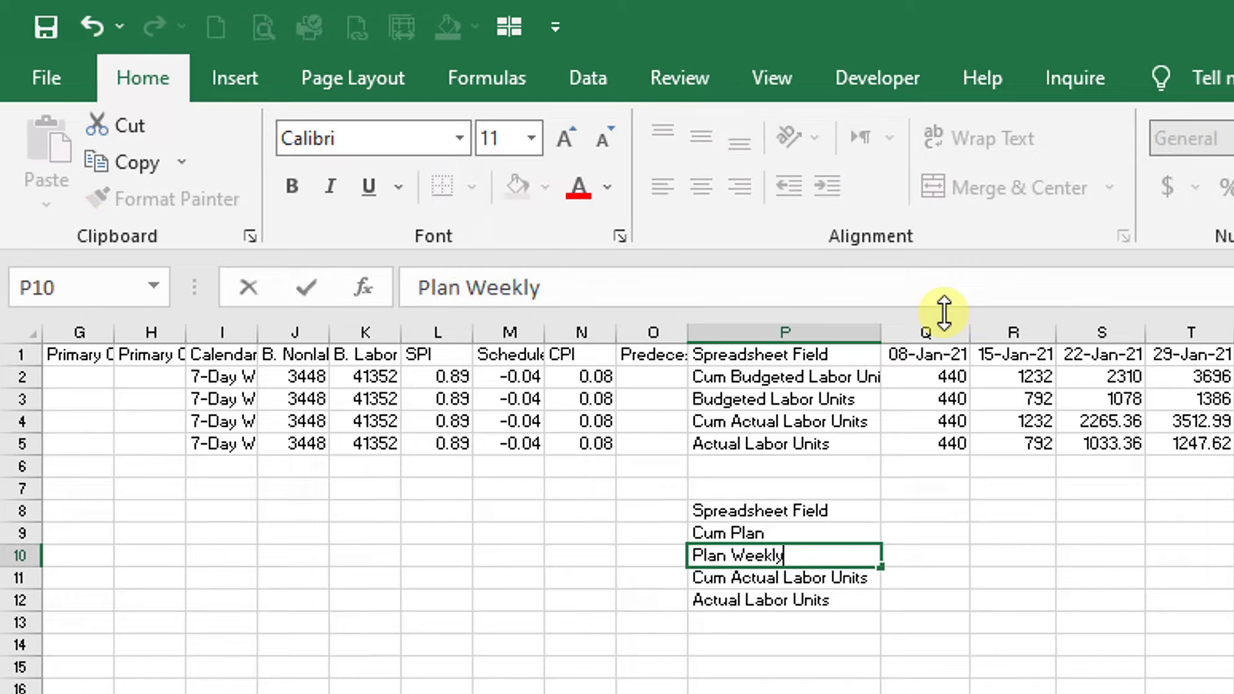
key(Return)
Step: Rename P11 to 'Cum Actual' and P12 to 'Actual Weekly'
key(F2)
key(BackSpace)
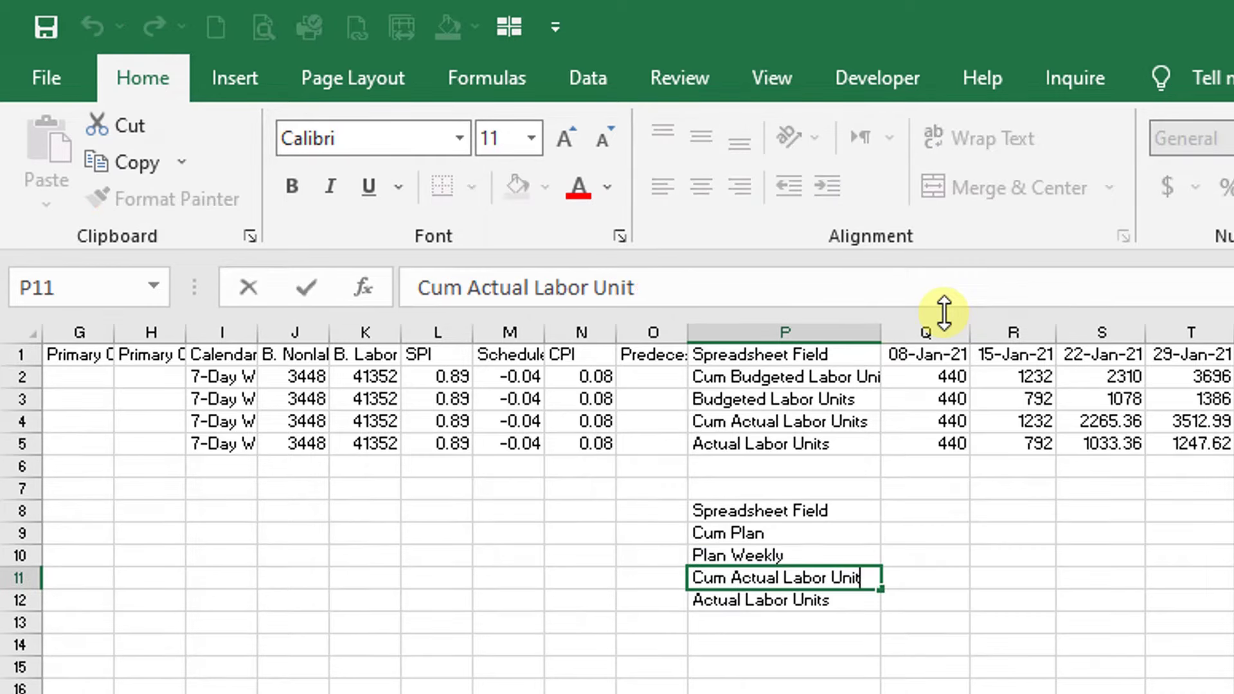
key(BackSpace)
key(BackSpace)
key(BackSpace)
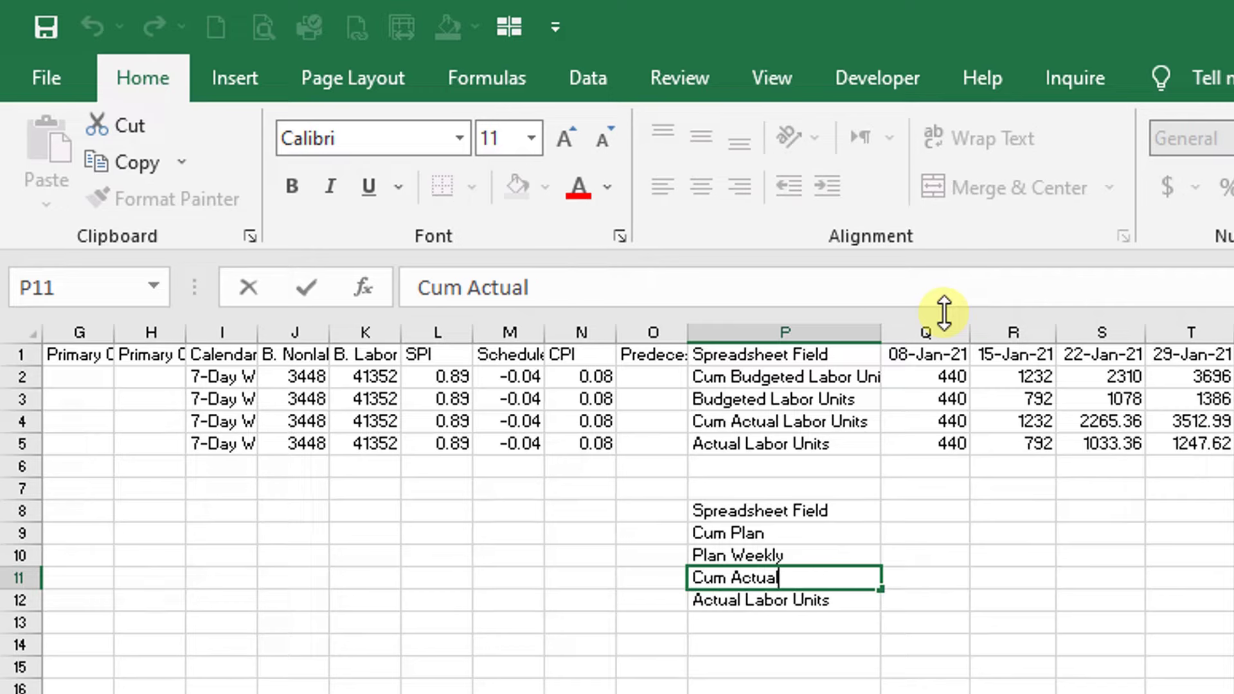
key(Return)
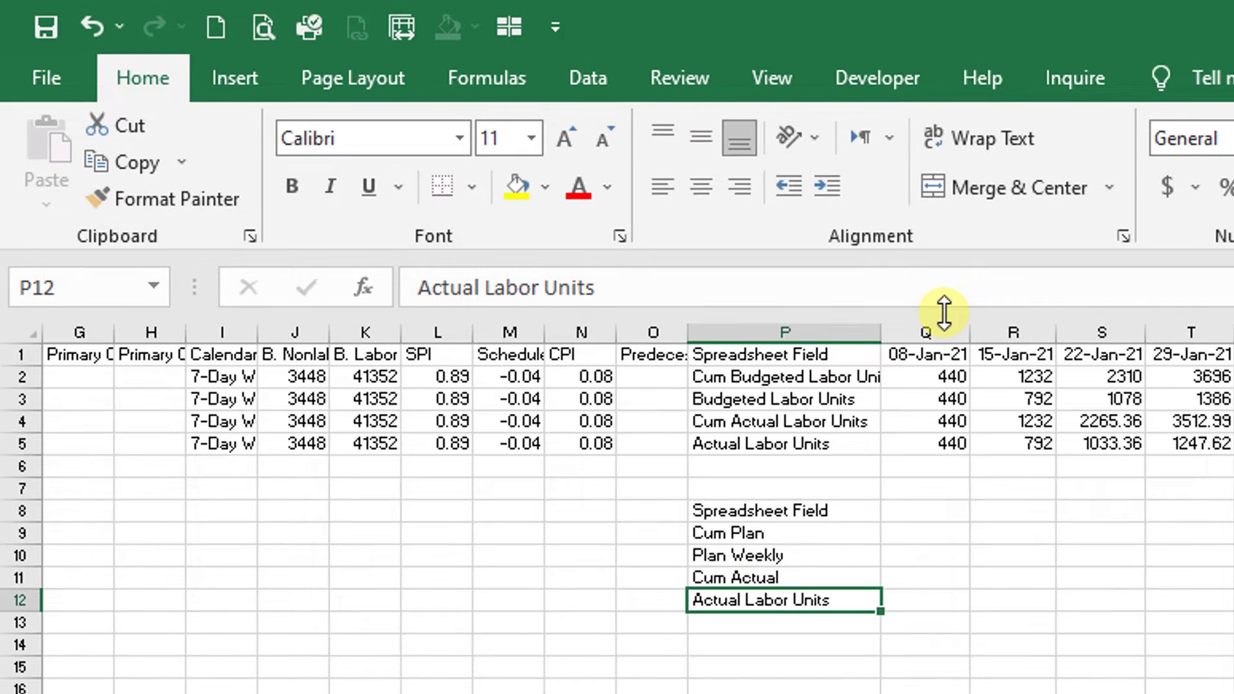
key(F2)
key(BackSpace)
key(BackSpace)
key(BackSpace)
key(BackSpace)
key(BackSpace)
key(BackSpace)
key(BackSpace)
key(BackSpace)
key(BackSpace)
key(BackSpace)
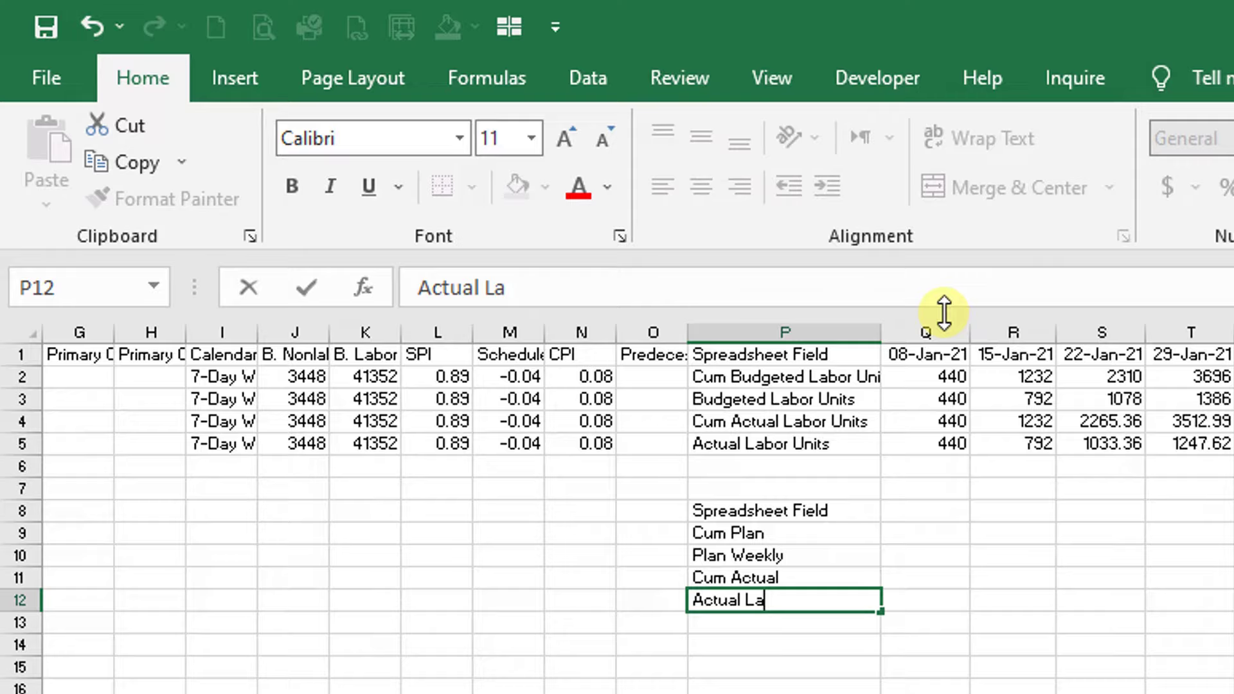
text(Weekly)
key(Return)
key(Up)
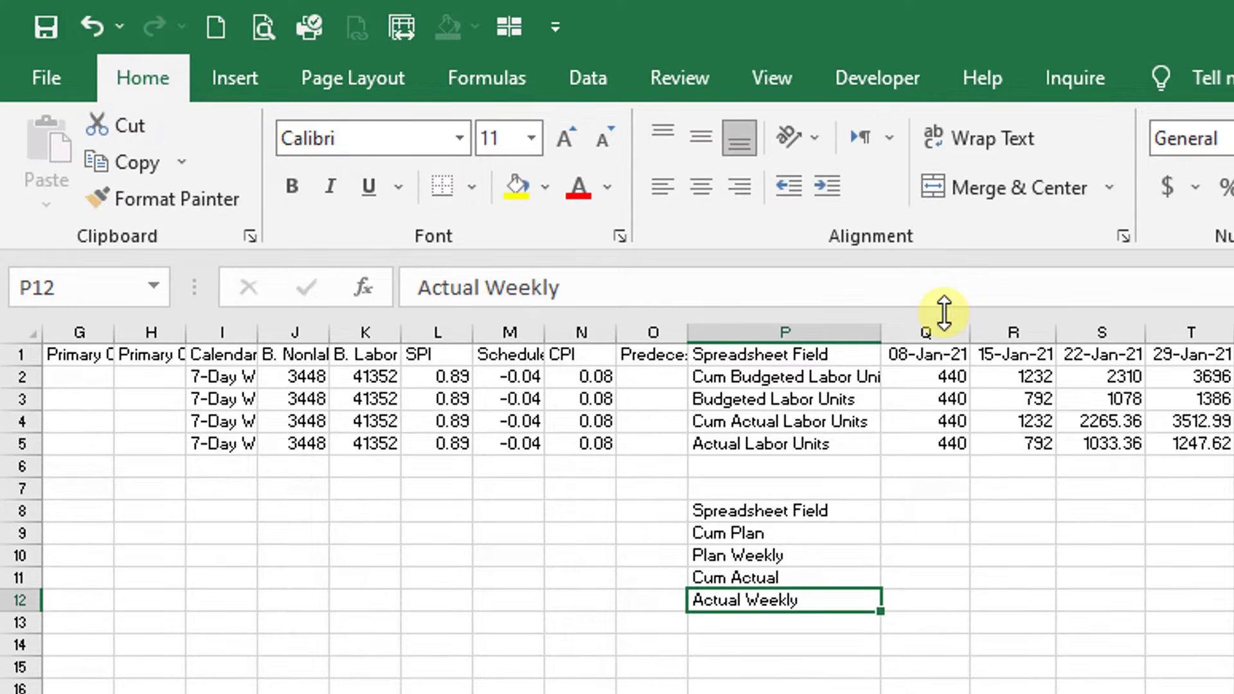
key(Up)
key(Up)
key(Up)
key(Up)
key(Up)
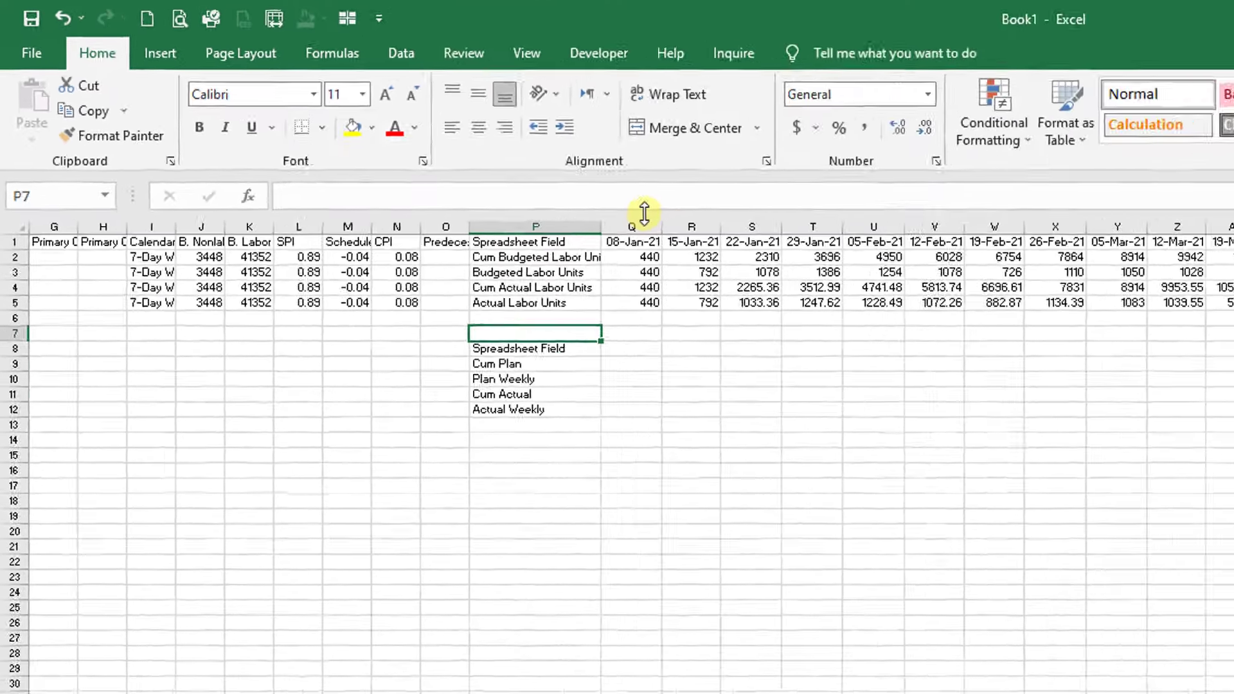
key(Up)
key(Up)
key(Up)
key(Up)
key(Up)
key(Up)
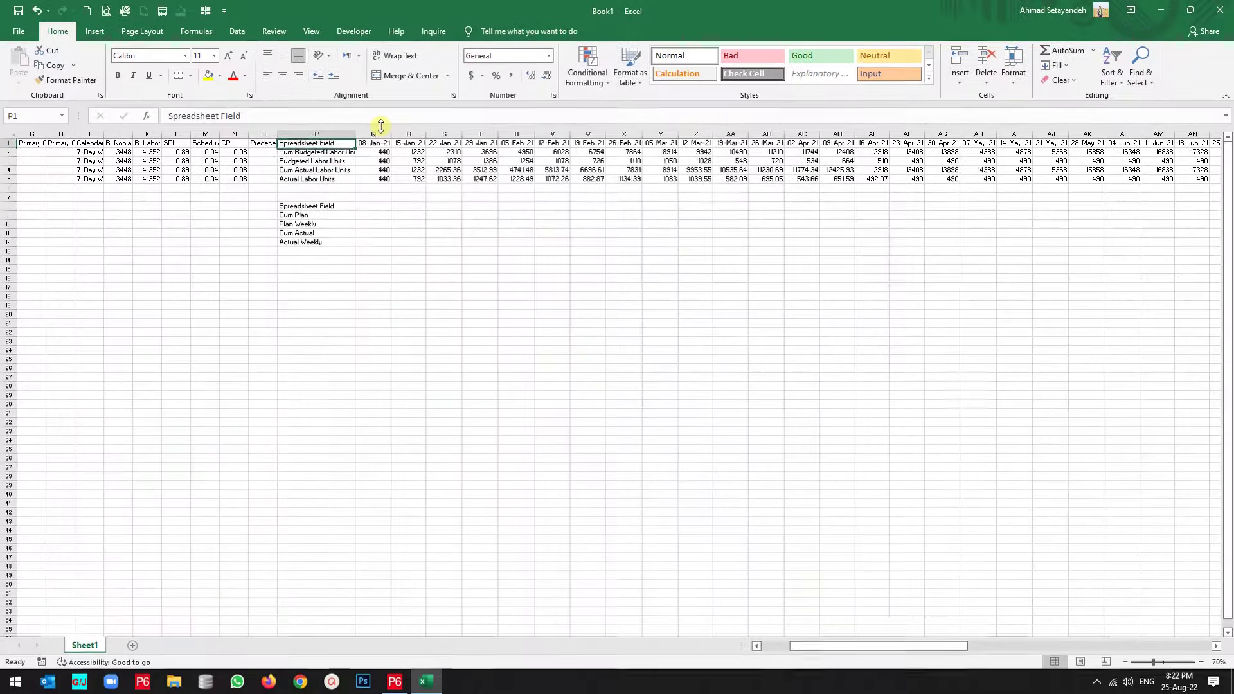
Step: Copy the weekly dates in Q1:BT1 and paste them across row 8 starting at Q8
key(Right)
key(ctrl+shift+Right)
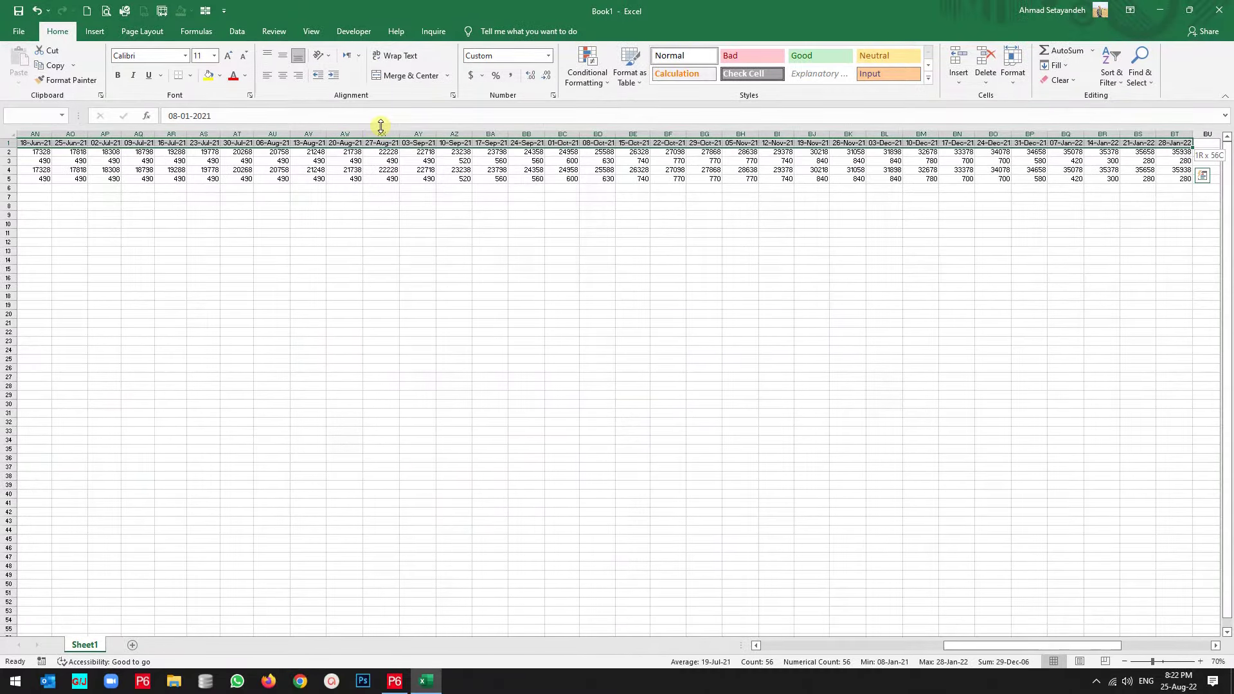
key(ctrl+c)
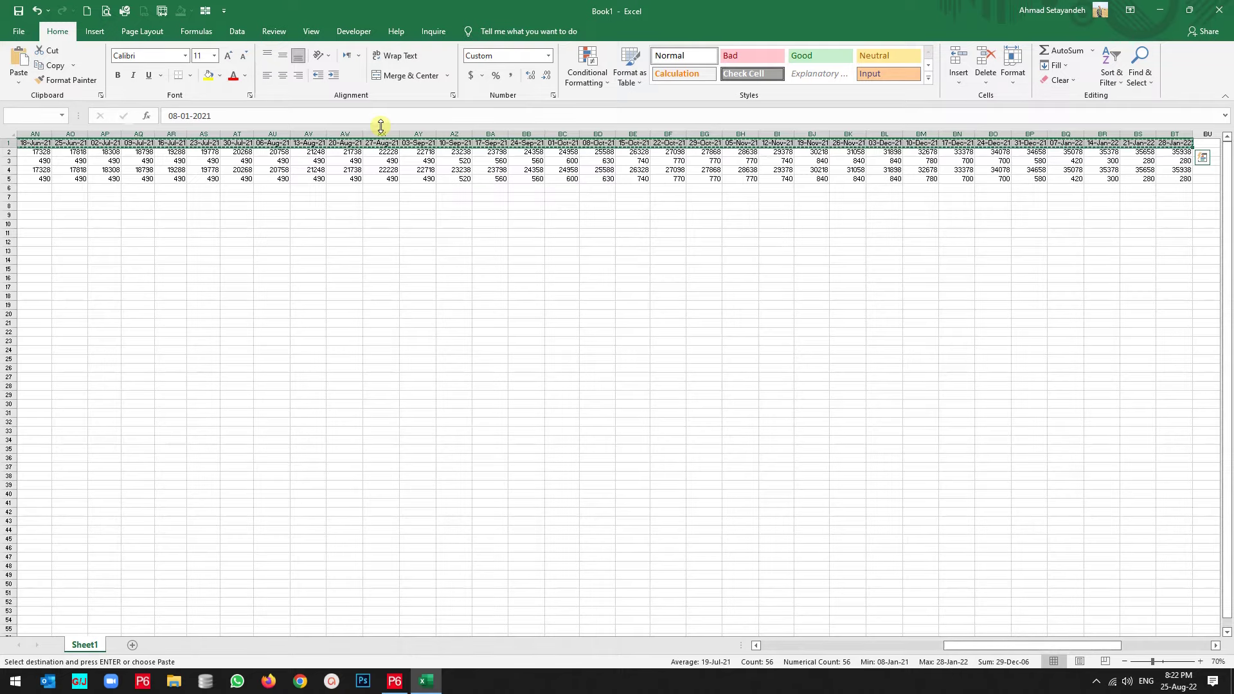
key(Left)
key(Left)
key(Down)
key(Down)
key(Down)
key(Down)
key(Down)
key(Down)
key(Down)
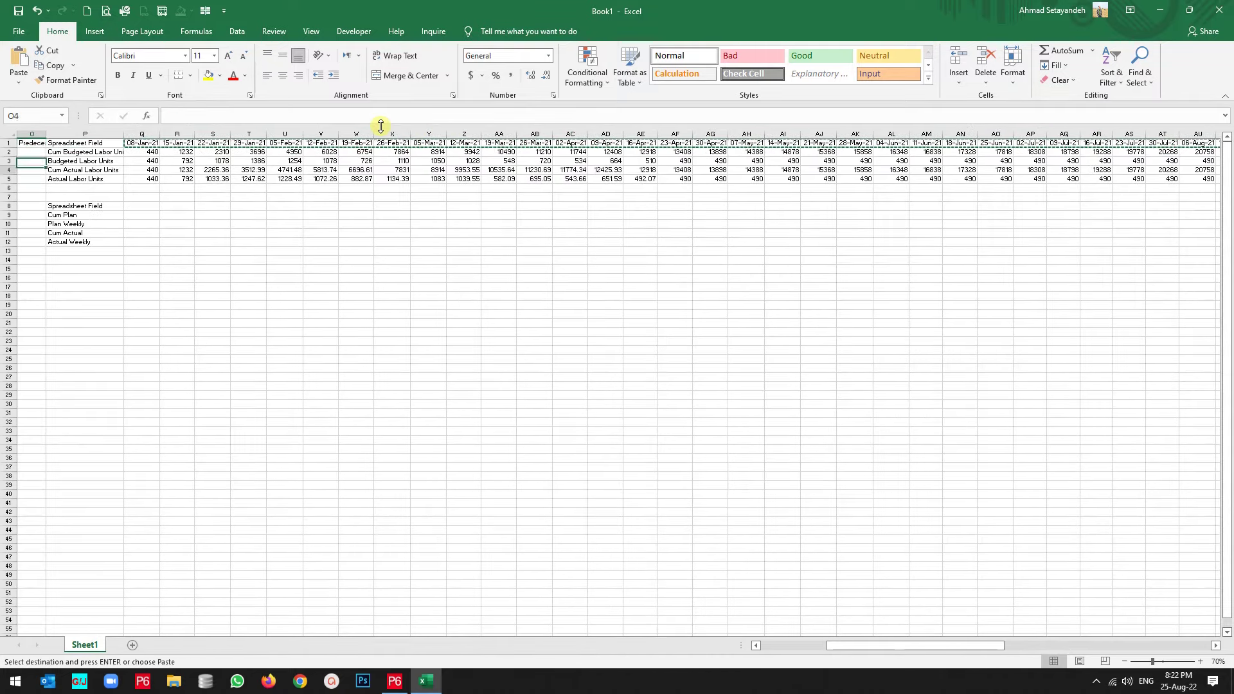
key(Right)
key(Right)
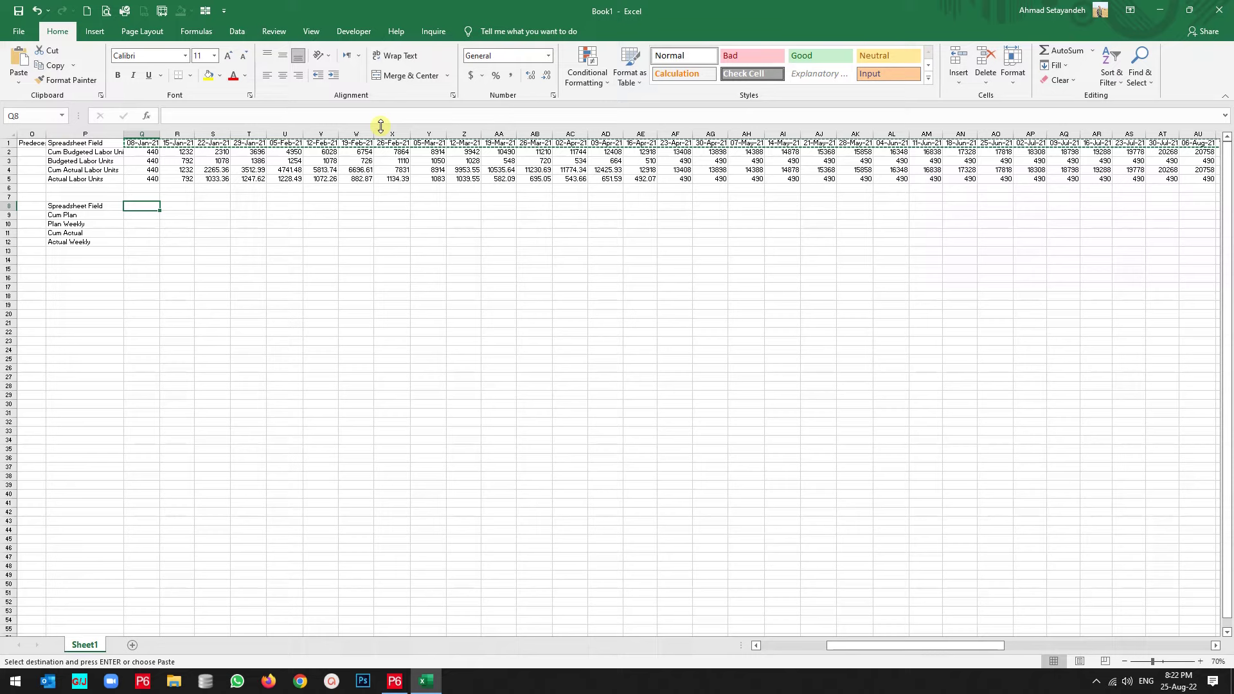
key(ctrl+v)
key(Left)
key(Right)
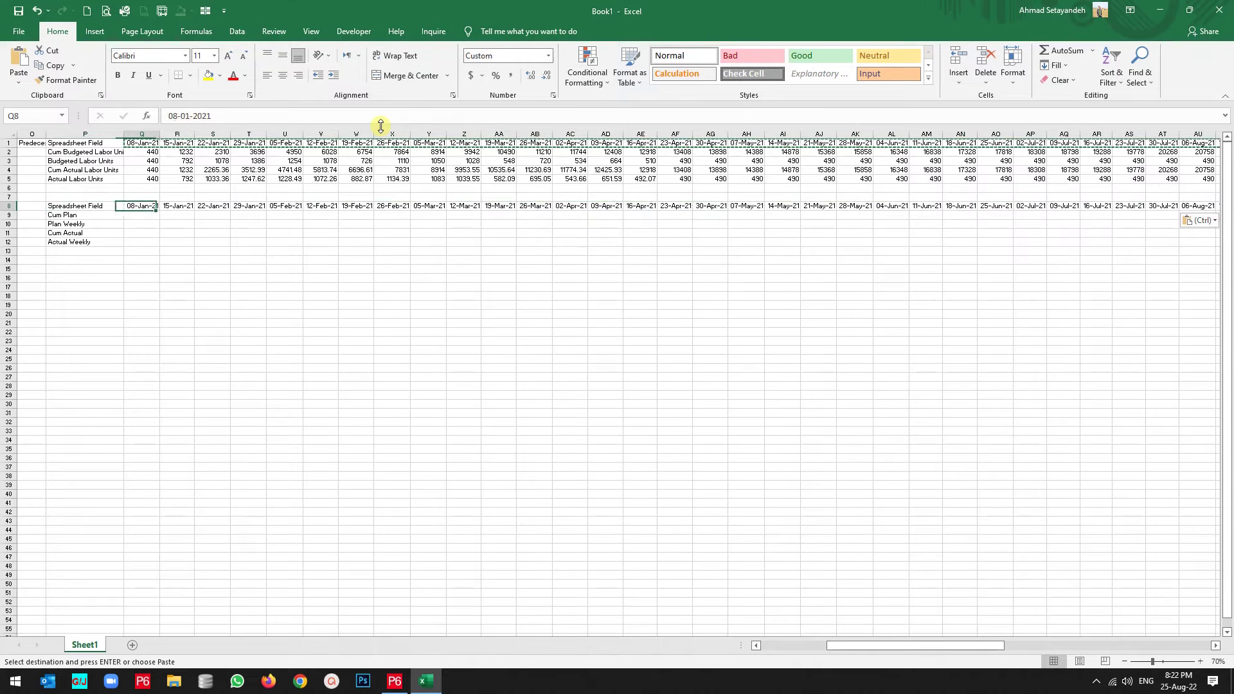
Step: Enter =Q2/$BT$2 in Q9 and format it as a percentage
key(Down)
text(=)
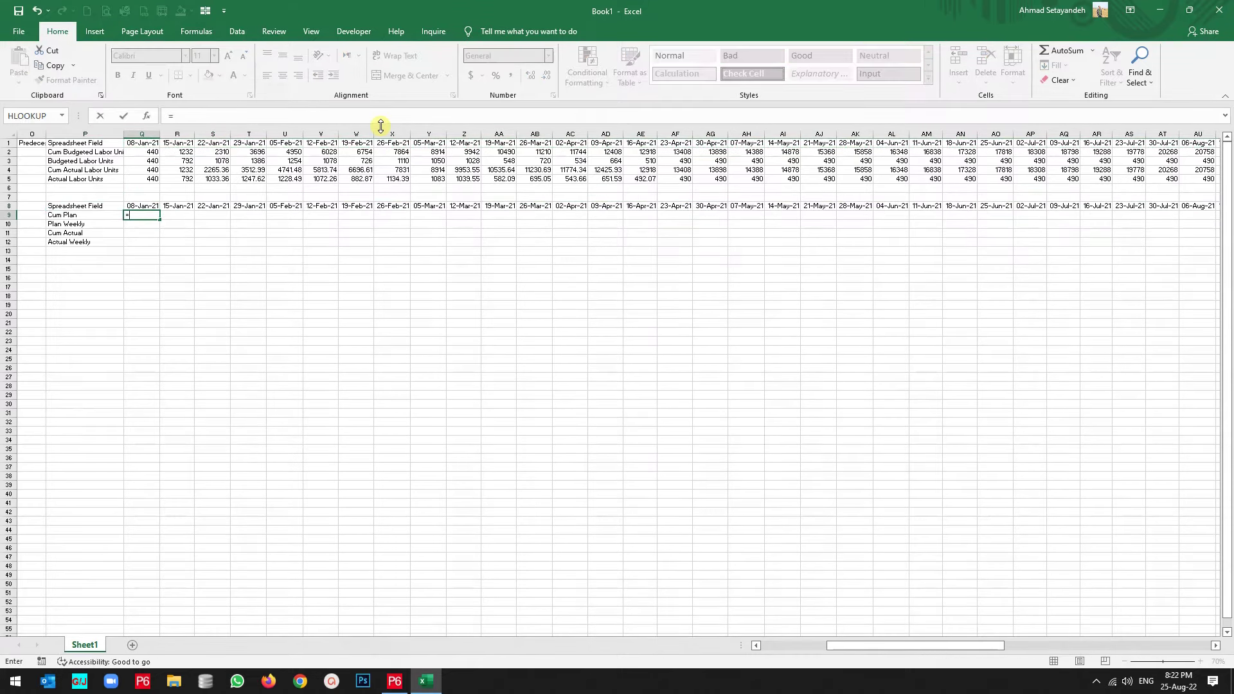
key(Up)
key(Up)
key(Up)
key(Up)
key(Up)
key(Up)
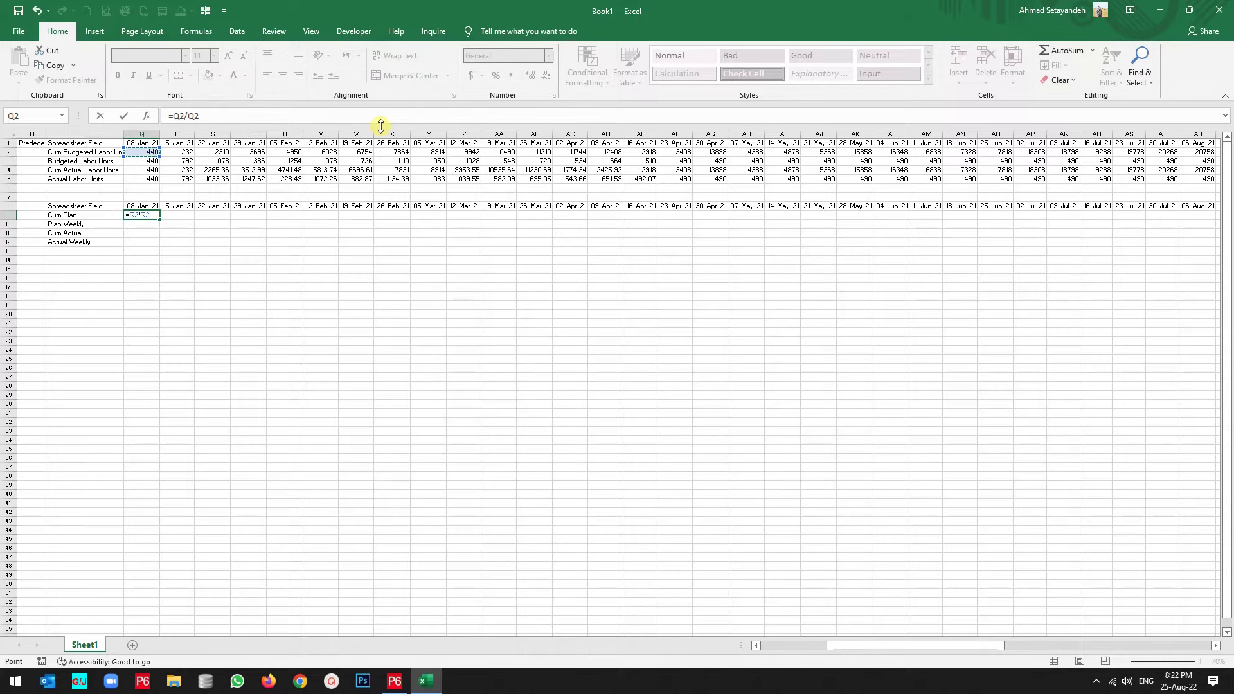
key(ctrl+Right)
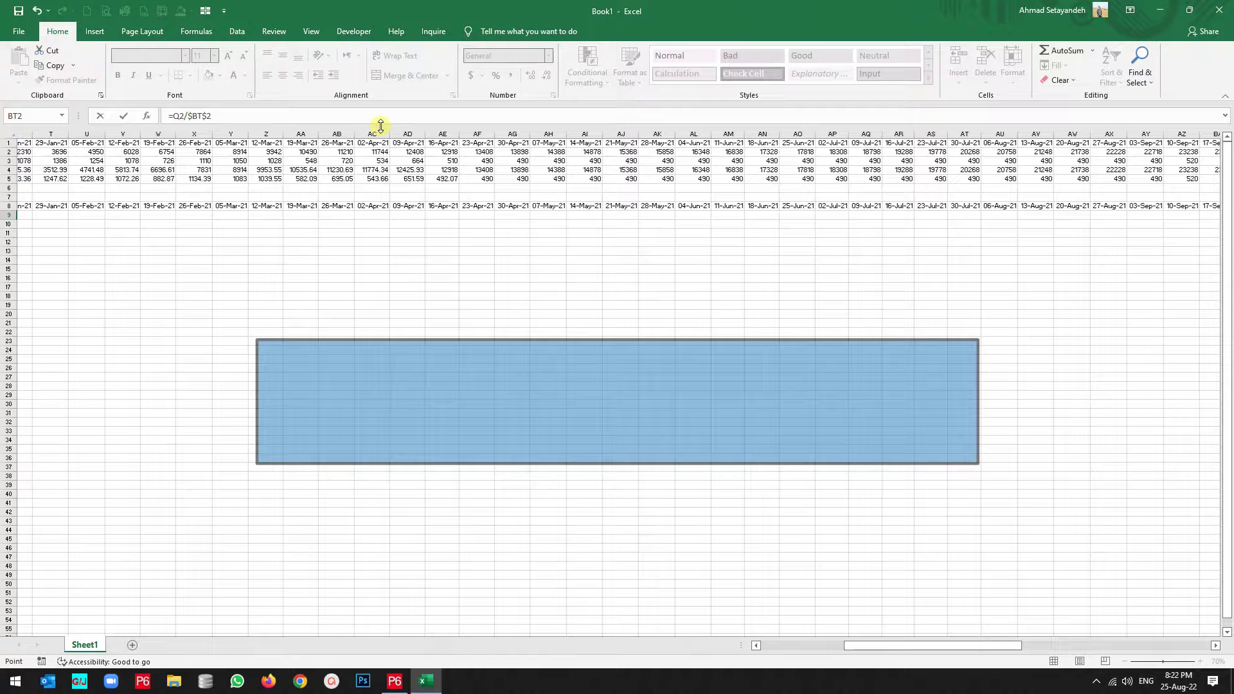
key(Return)
key(Up)
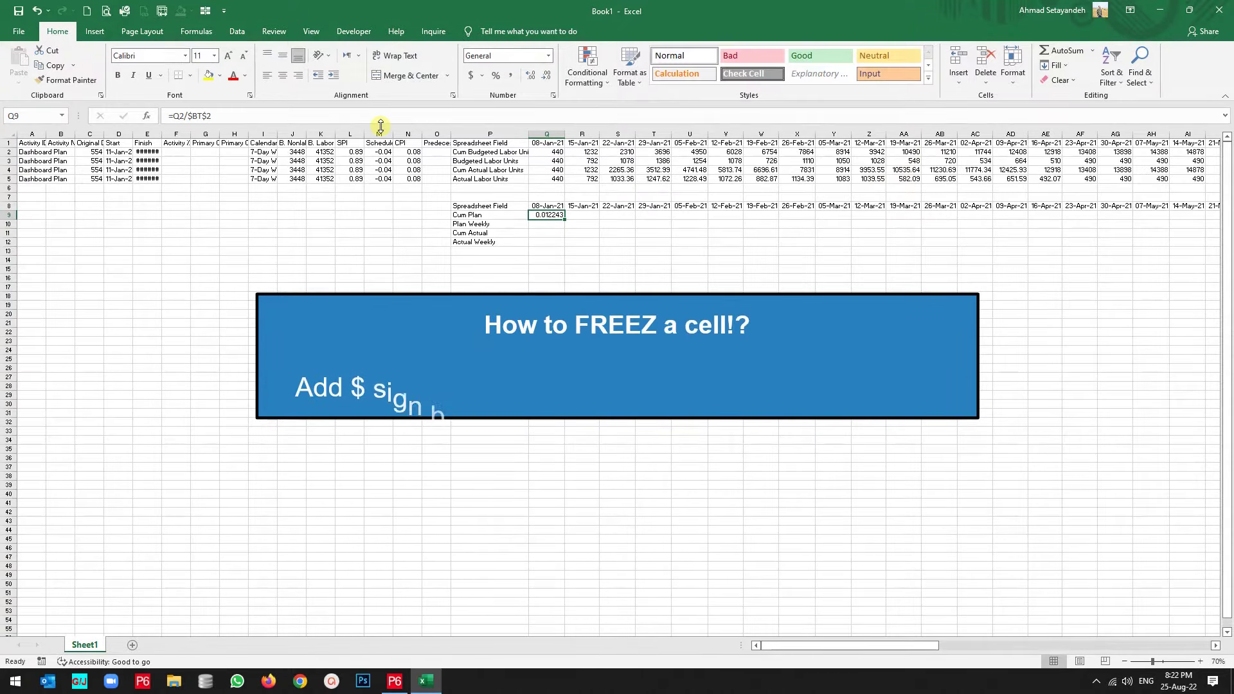
click(496, 75)
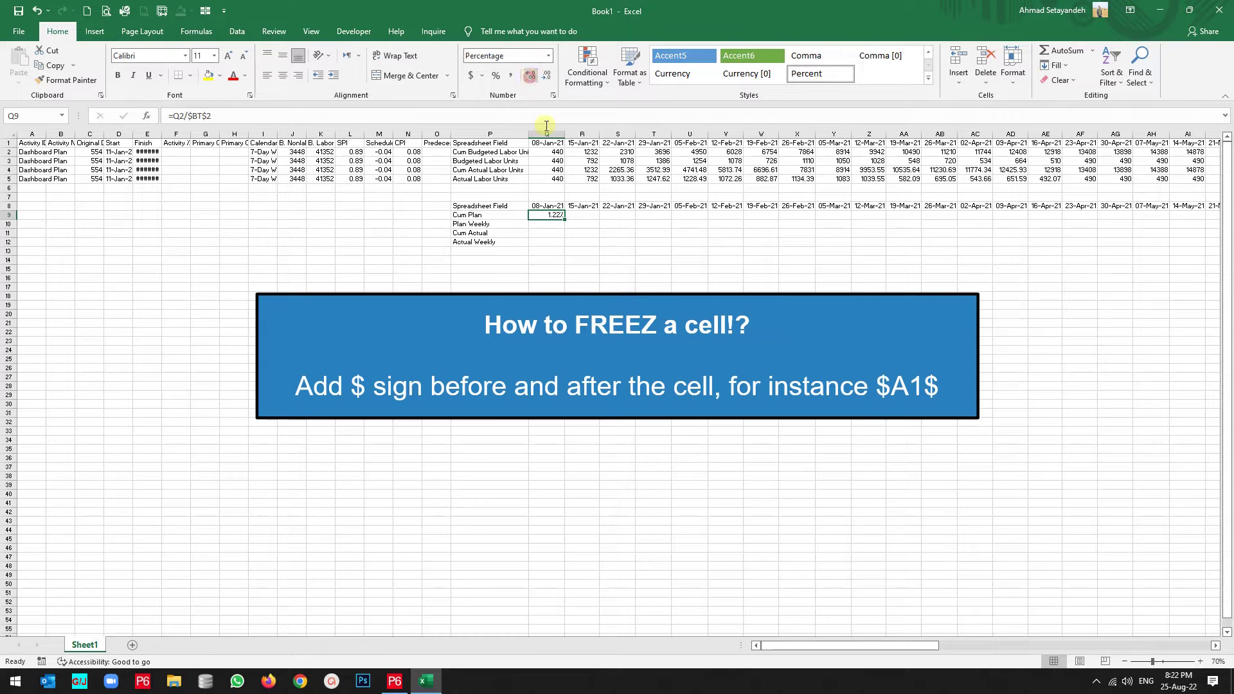
Step: Fill the Q9 percentage formula across Q9:BT12
key(ctrl+c)
key(shift+Down)
key(shift+Down)
key(shift+Down)
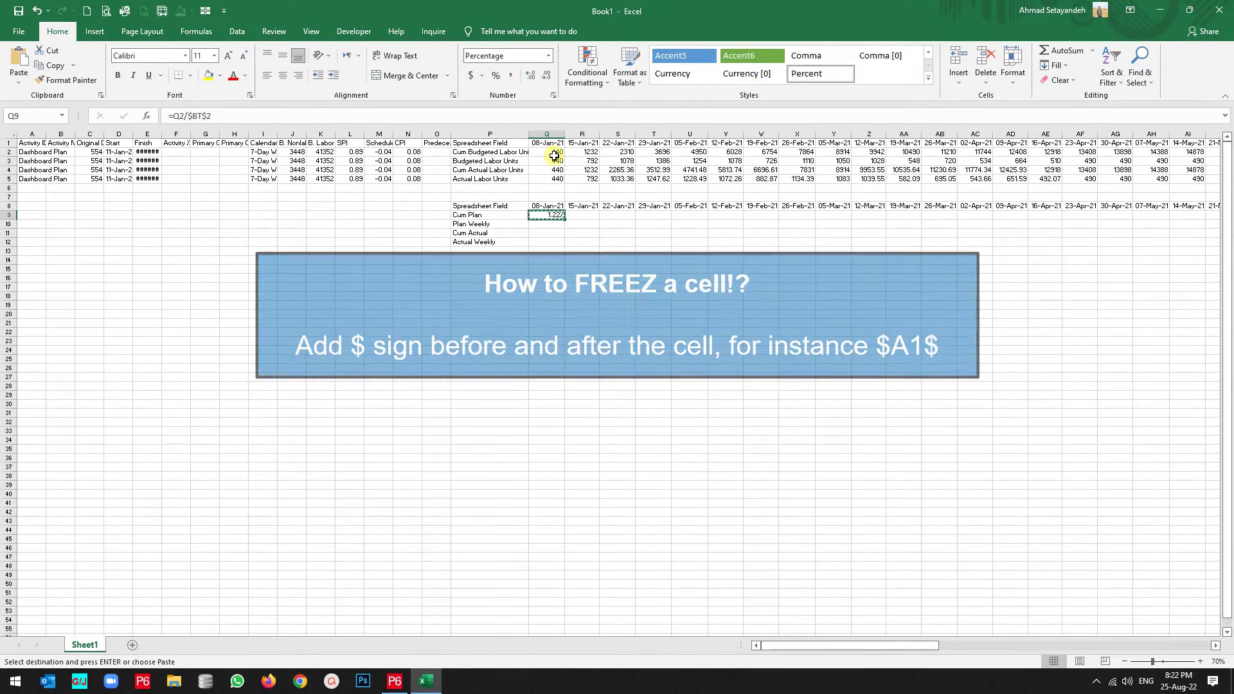
key(shift+Right)
key(shift+Right)
key(shift+Right)
key(shift+Right)
key(shift+Right)
key(shift+Right)
key(shift+Right)
key(shift+Right)
key(shift+Right)
key(shift+Right)
key(shift+Right)
key(shift+Right)
key(shift+Right)
key(shift+Right)
key(shift+Right)
key(shift+Right)
key(shift+Right)
key(shift+Right)
key(shift+Right)
key(shift+Right)
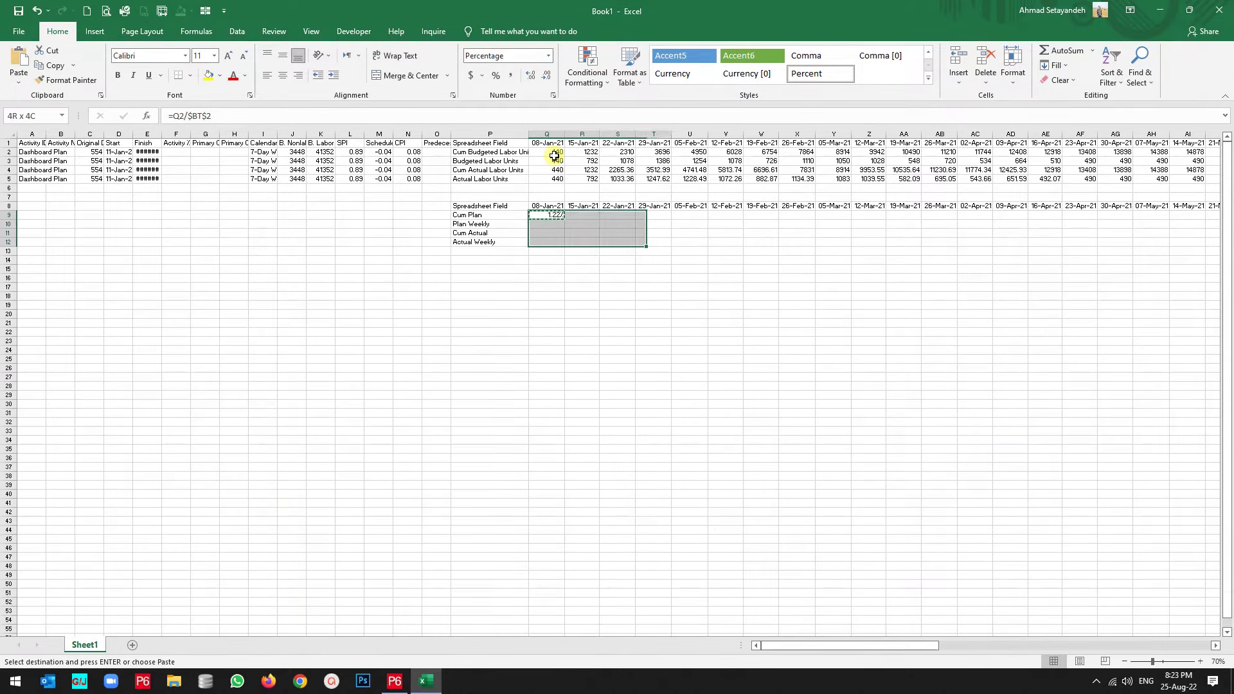
key(shift+Right)
key(shift+Right)
key(shift+Right)
key(shift+Right)
key(shift+Right)
key(shift+Right)
key(shift+Right)
key(shift+Right)
key(shift+Right)
key(shift+Right)
key(shift+Right)
key(shift+Right)
key(shift+Right)
key(shift+Right)
key(shift+Right)
key(shift+Right)
key(shift+Right)
key(shift+Right)
key(shift+Right)
key(shift+Right)
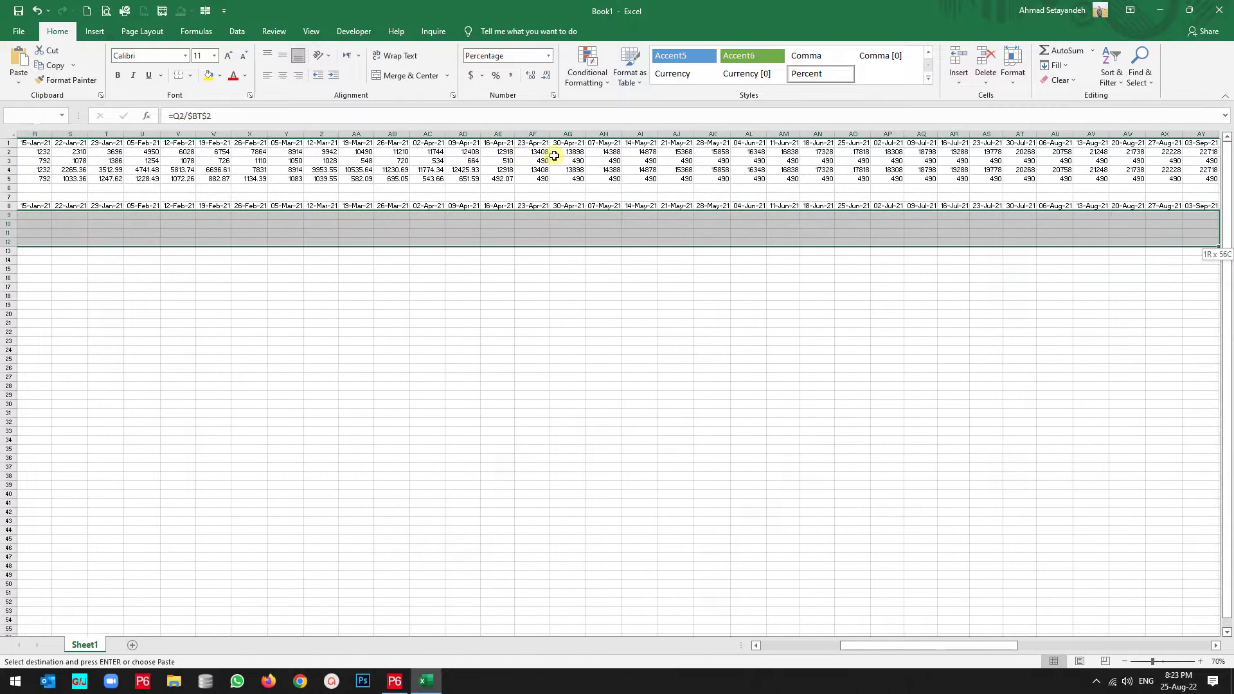
key(shift+Right)
key(shift+Right)
key(shift+Right)
key(shift+Right)
key(shift+Right)
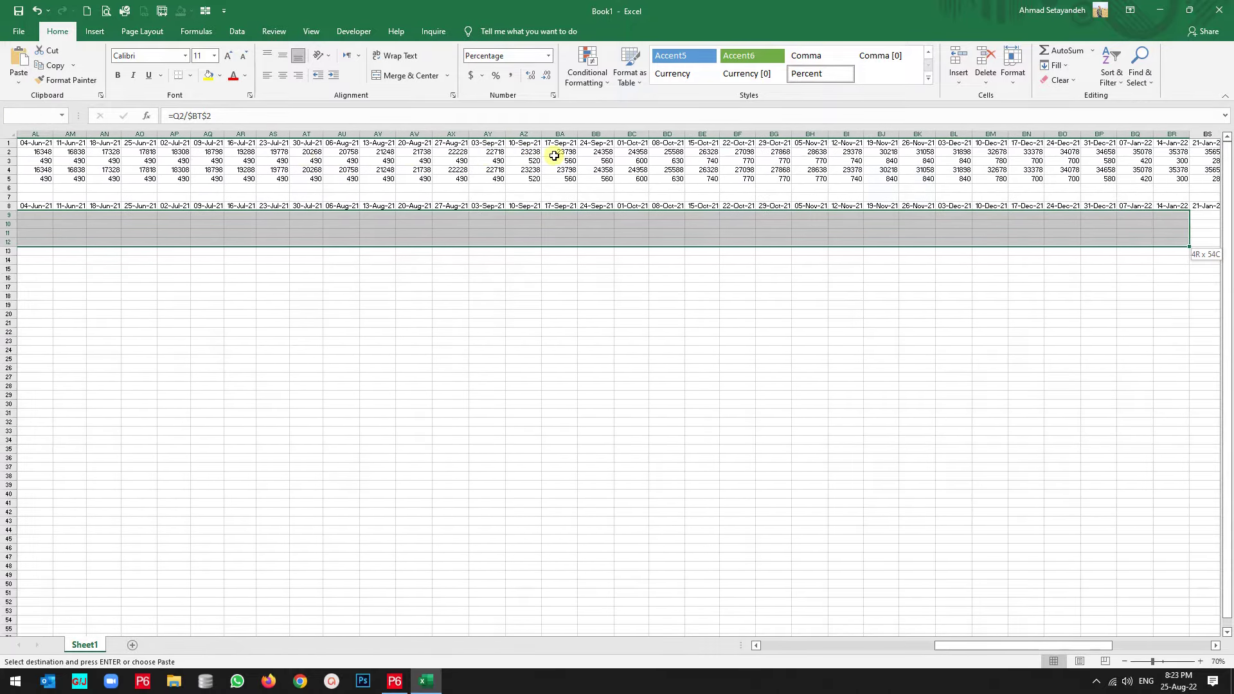
key(shift+Left)
key(shift+Left)
key(shift+Left)
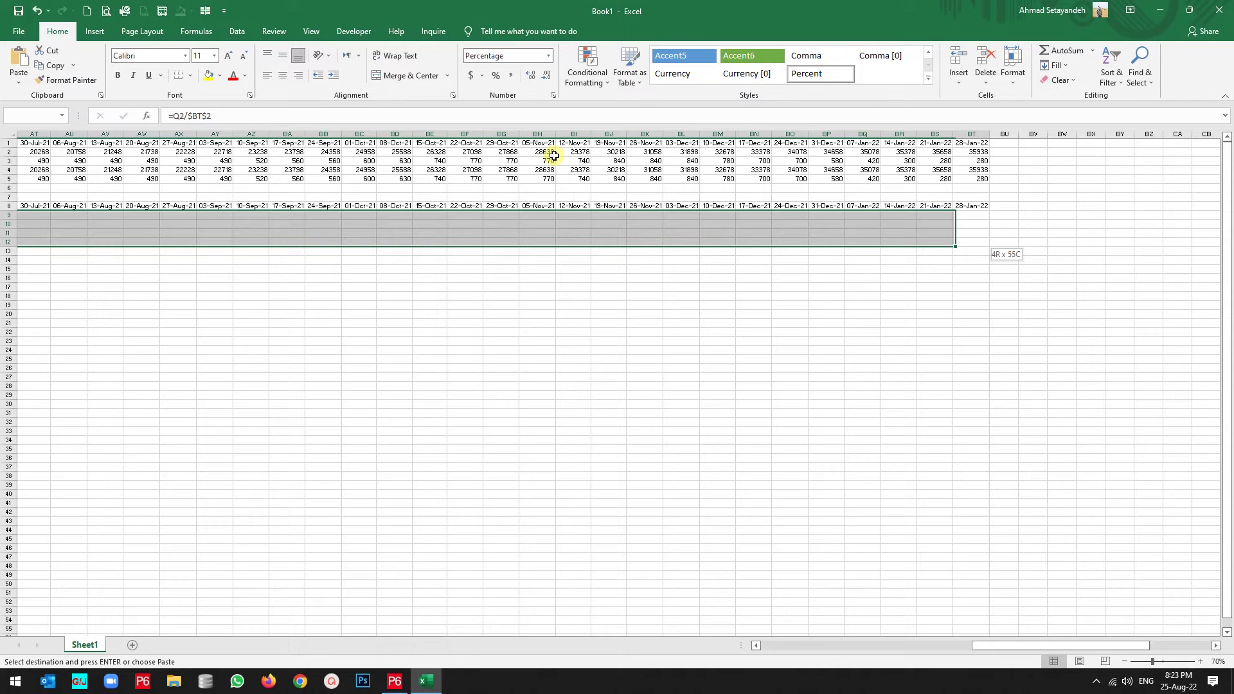
key(shift+Right)
key(ctrl+v)
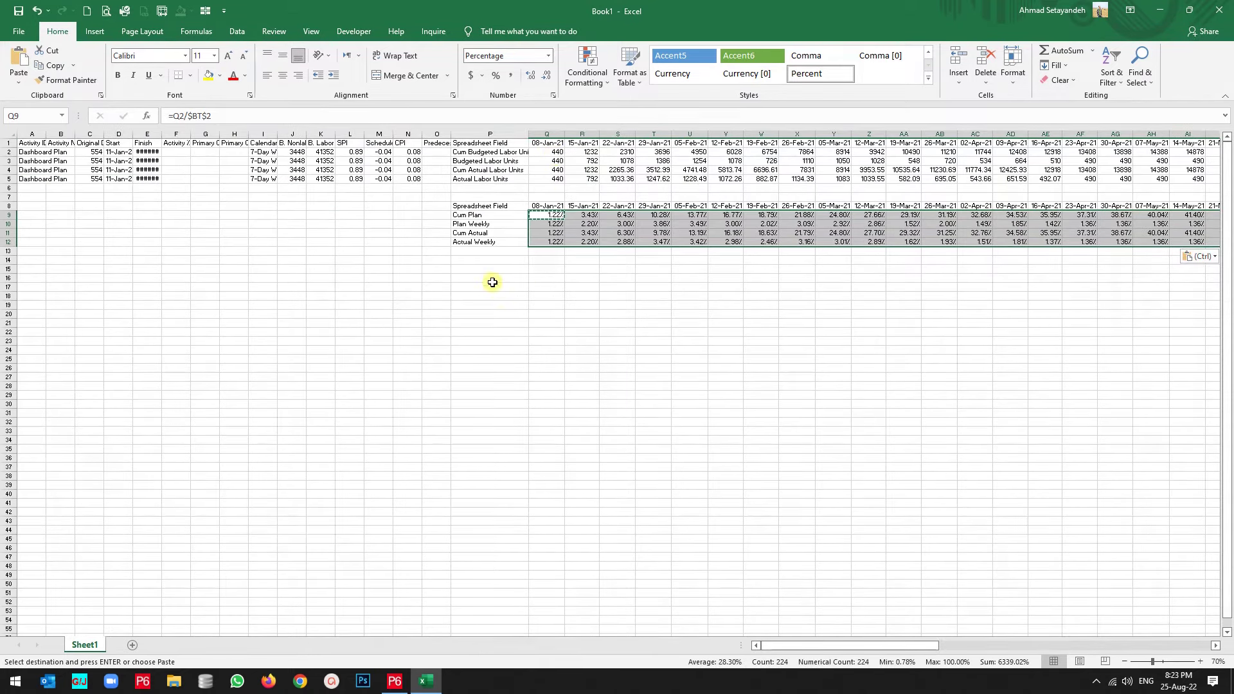
Step: Select the lower table P8:BT12 as the chart source
click(500, 206)
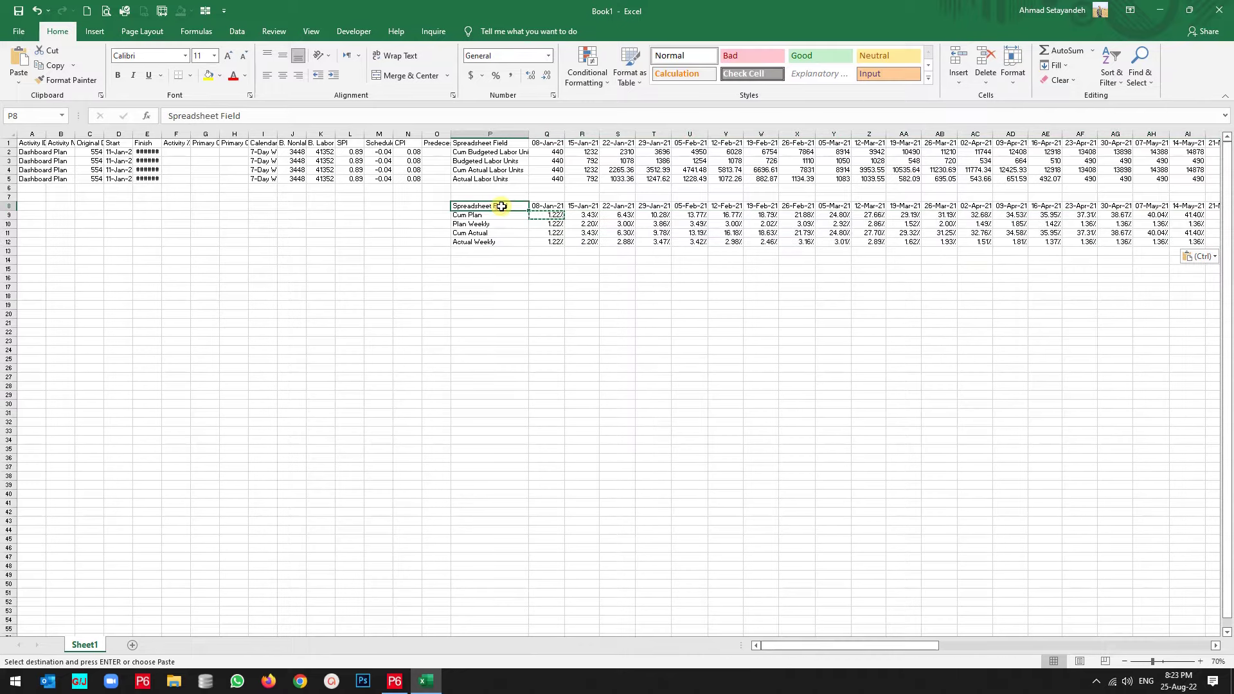
key(shift+Down)
key(shift+Down)
key(shift+Down)
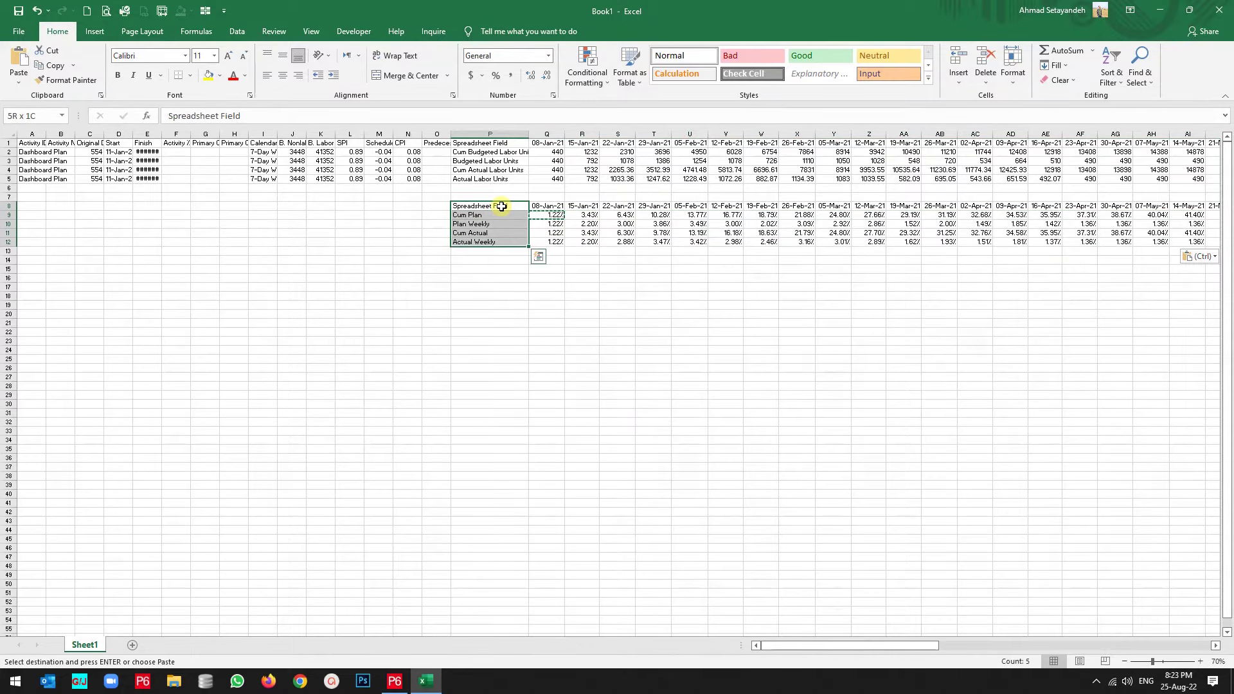
key(ctrl+shift+Right)
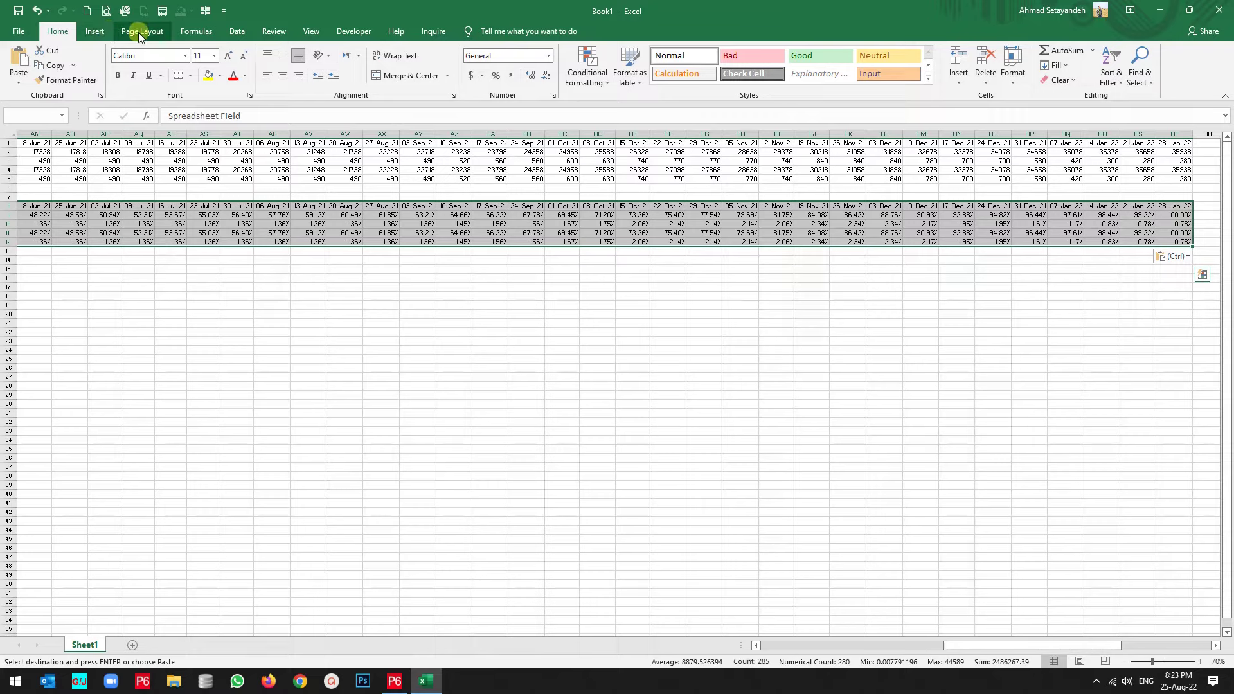
Step: Start a combo chart with Cum Plan and Cum Actual on the secondary axis
click(92, 30)
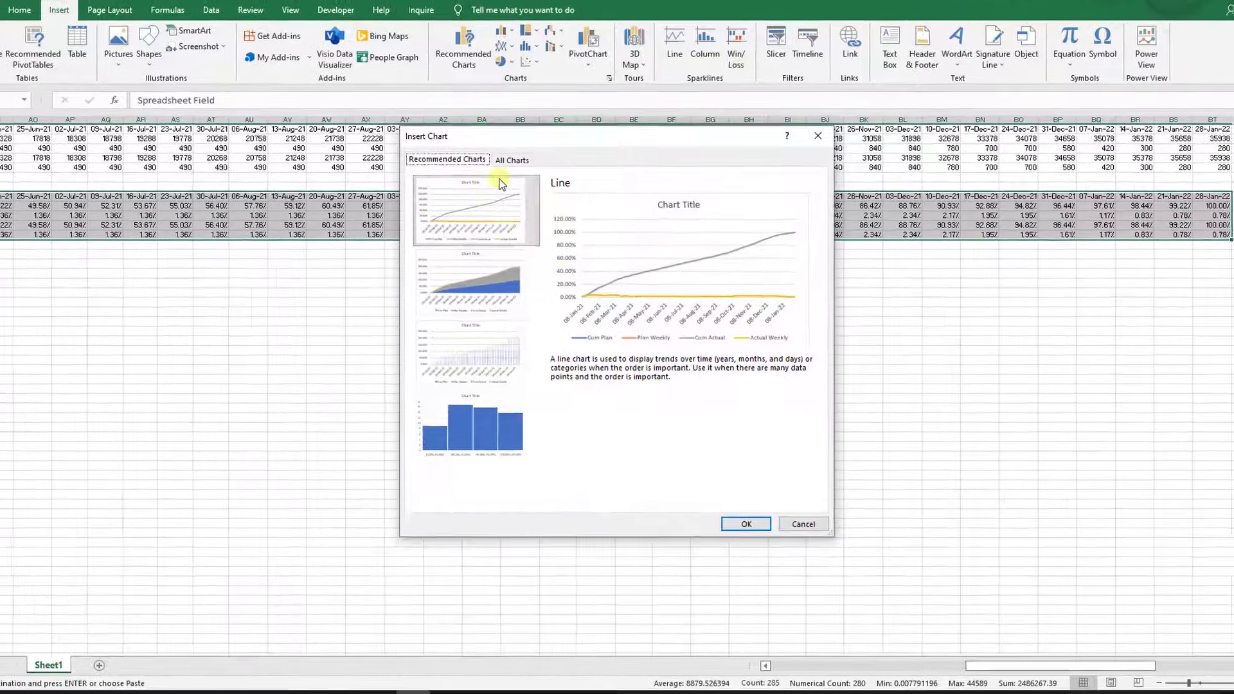
click(511, 160)
click(467, 449)
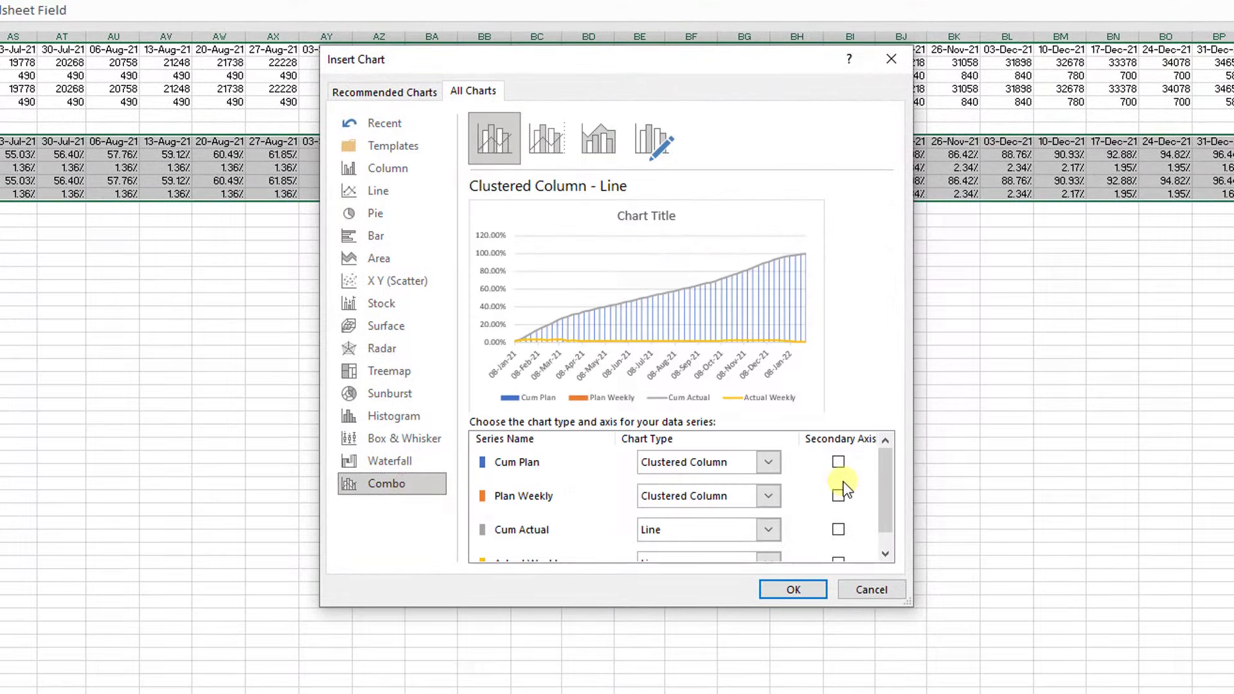
click(837, 462)
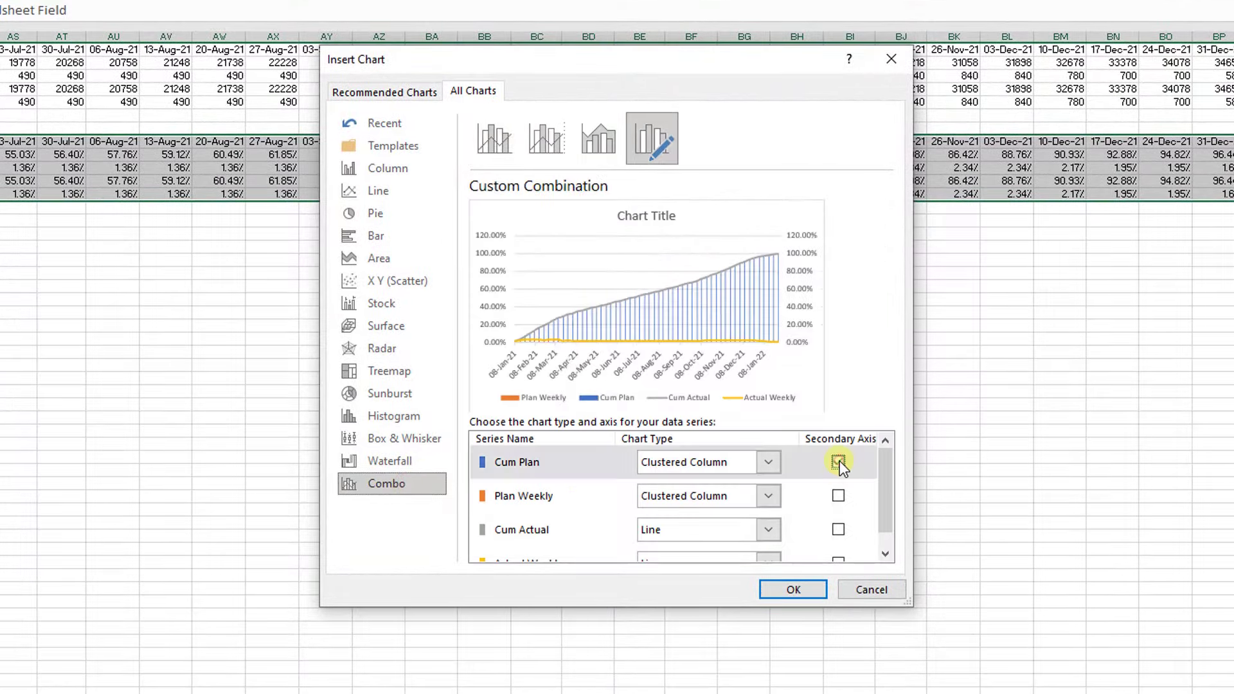
click(837, 530)
click(531, 463)
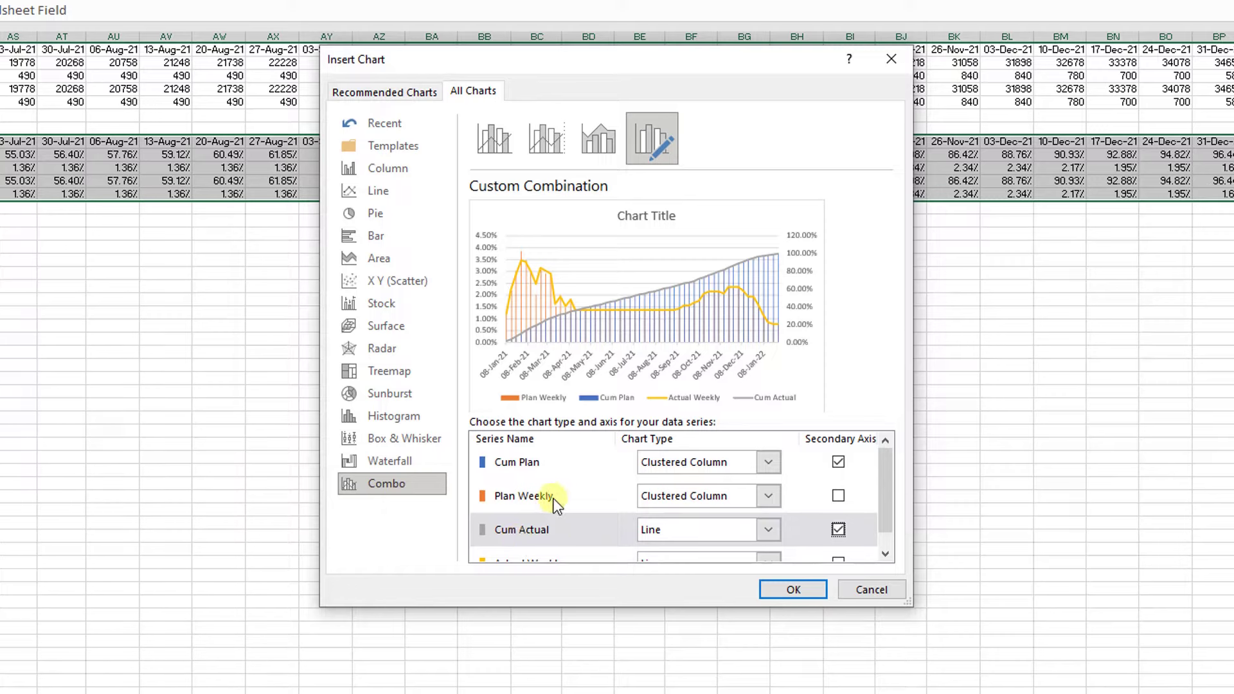
Step: Make Plan and Actual Weekly clustered columns and both cumulative series marked lines, then insert the chart
click(715, 496)
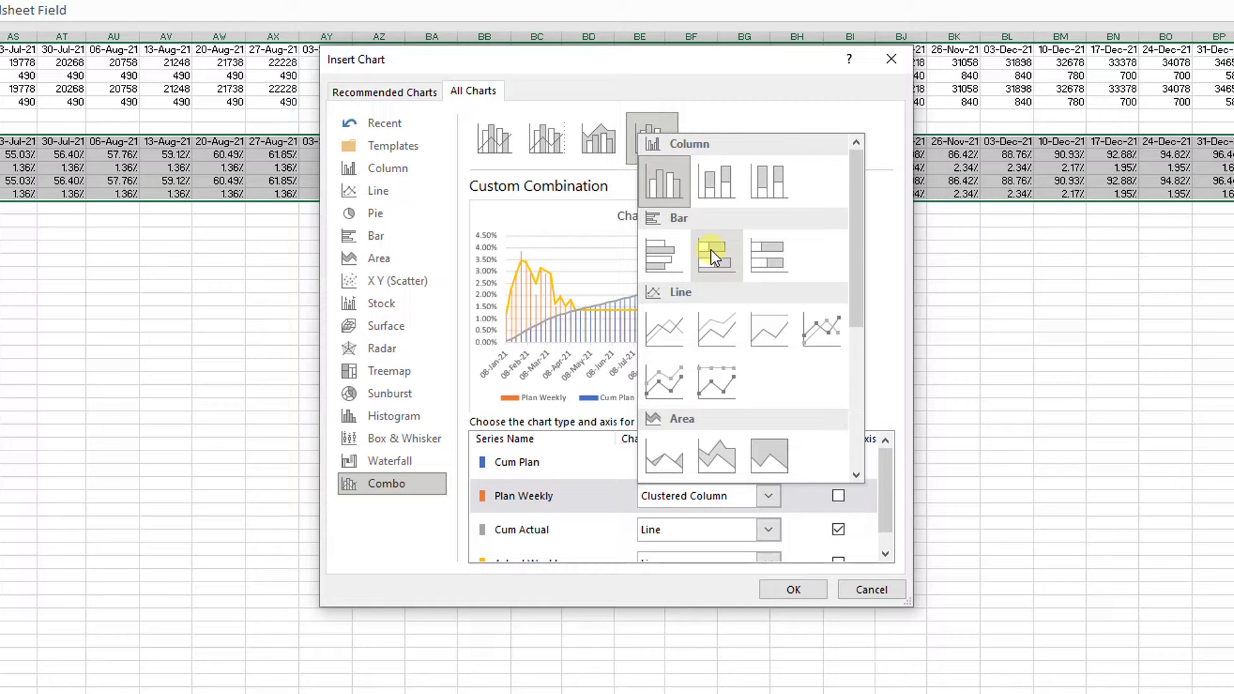
click(678, 187)
scroll(732, 543, down, 1)
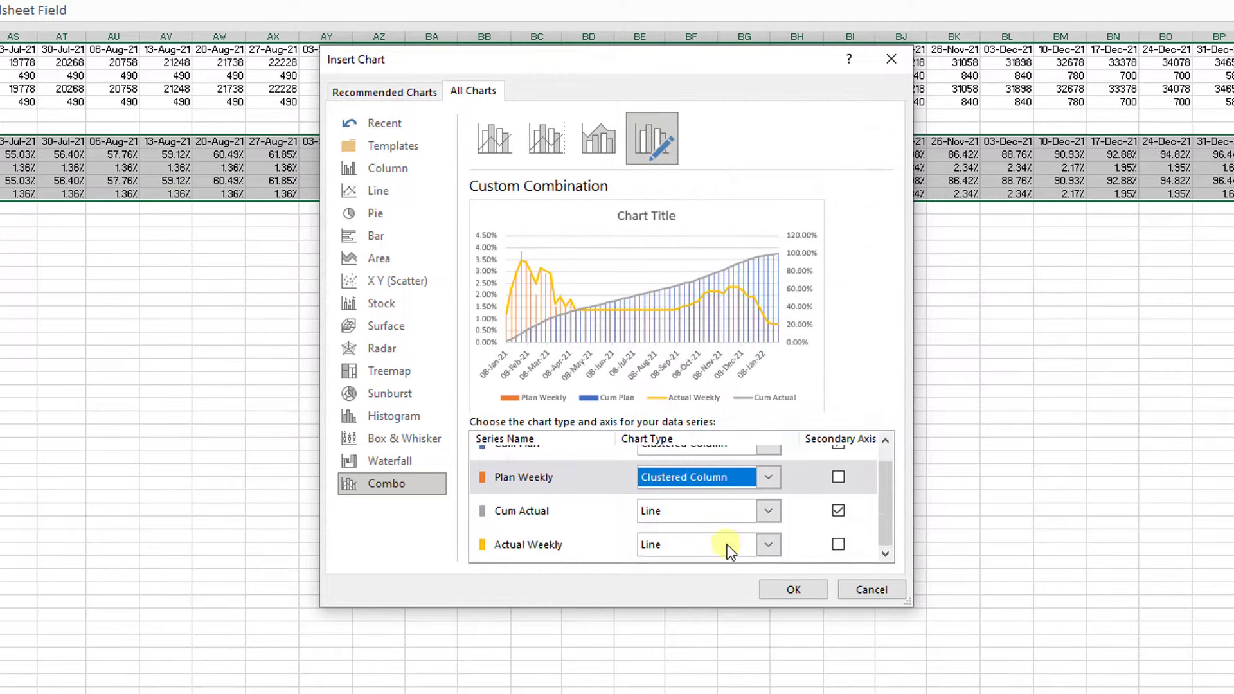
click(705, 545)
click(651, 212)
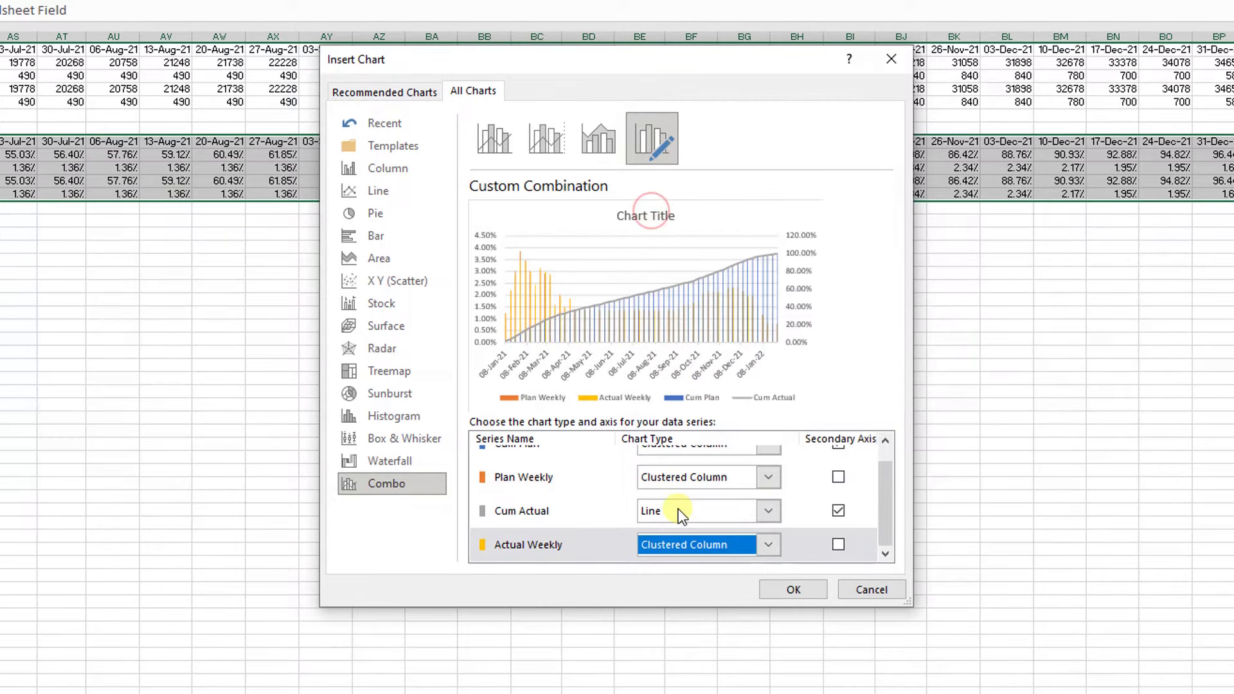
click(713, 510)
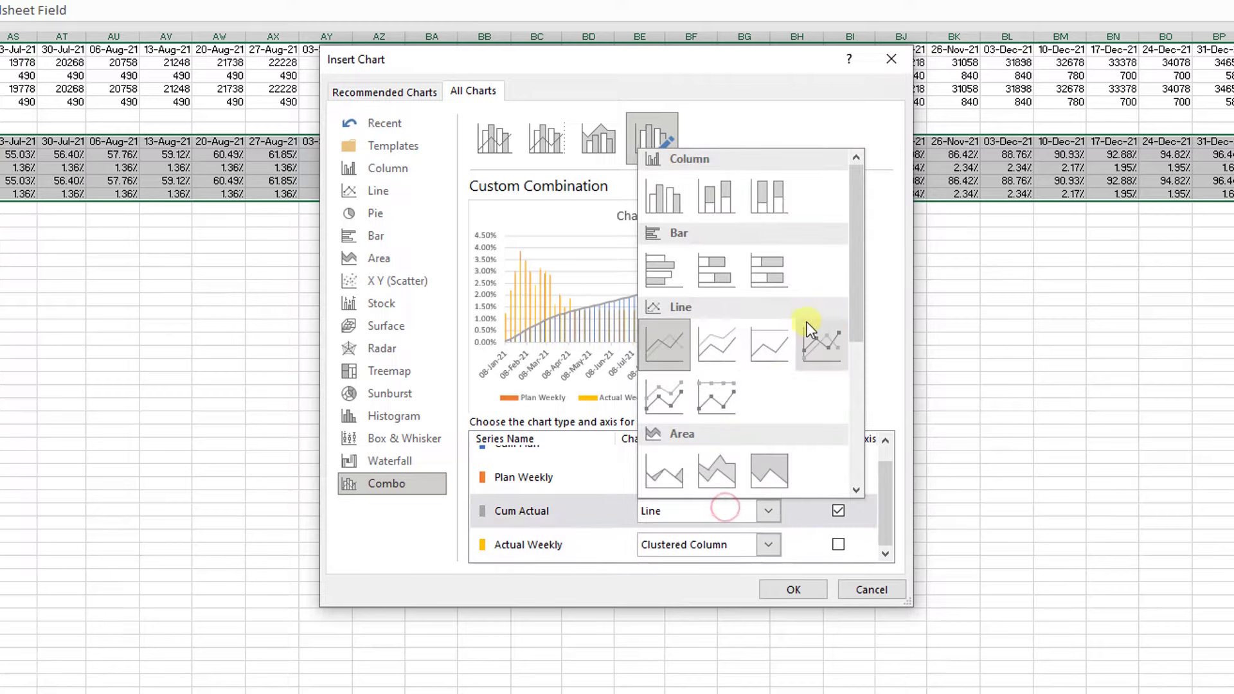
click(821, 333)
scroll(789, 460, up, 1)
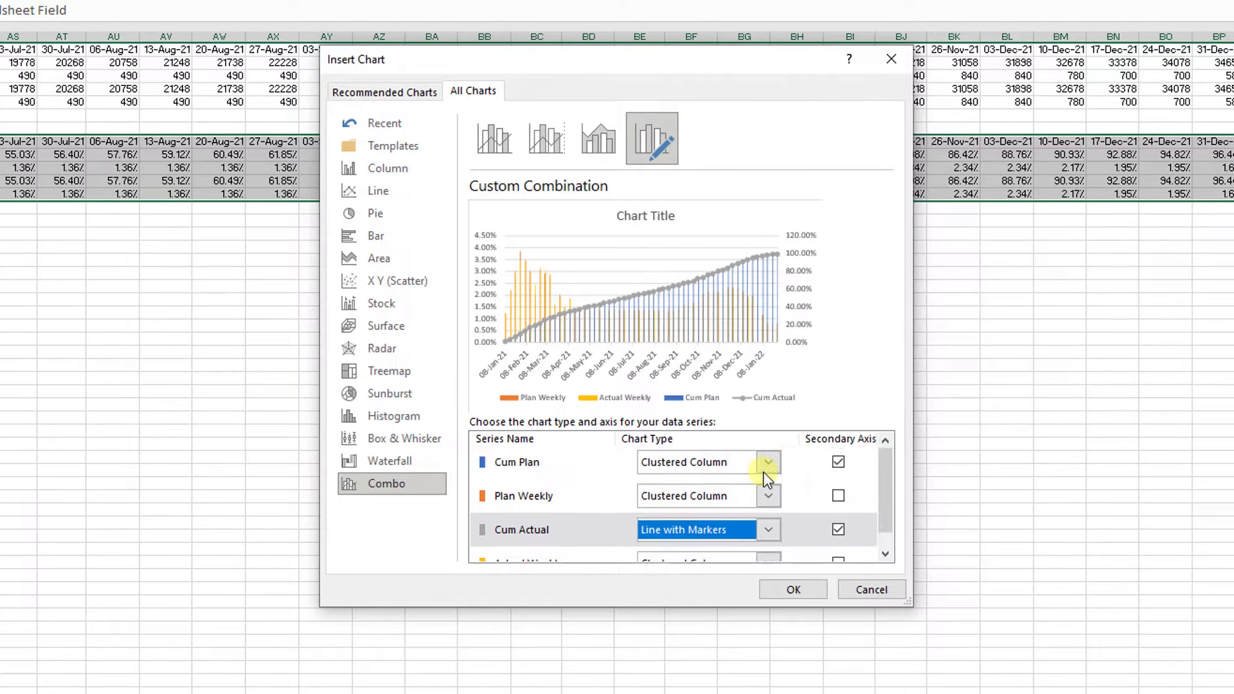
click(735, 469)
click(823, 295)
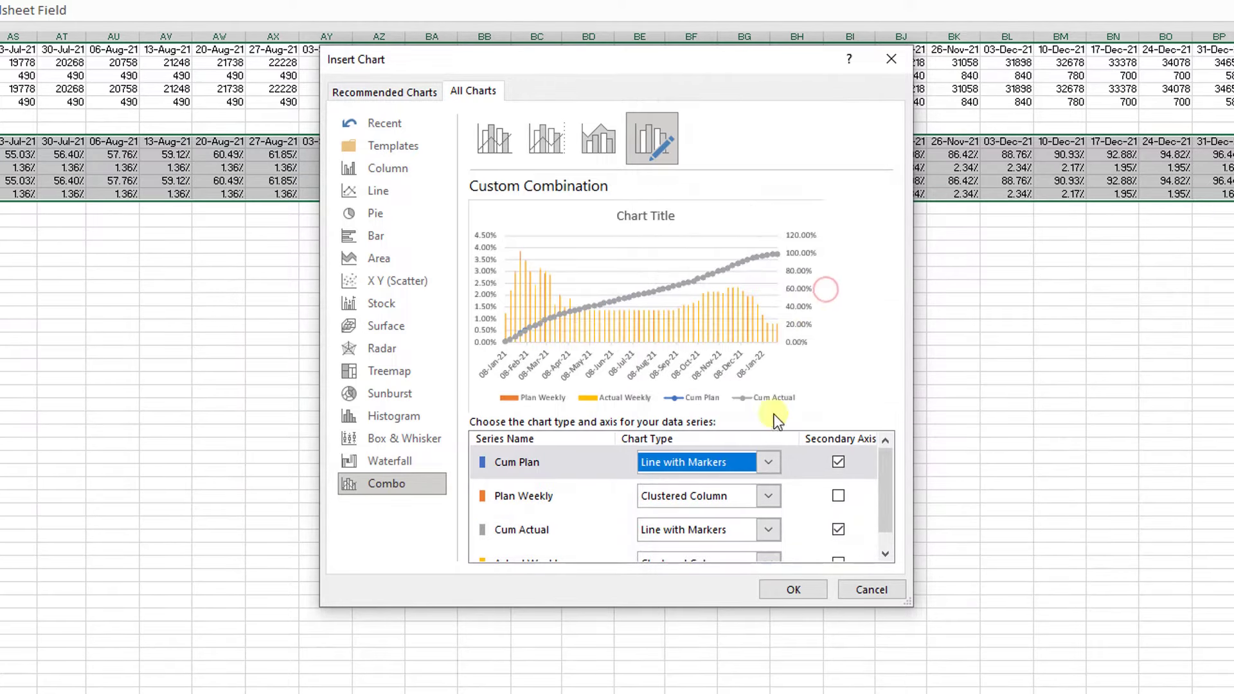
click(803, 588)
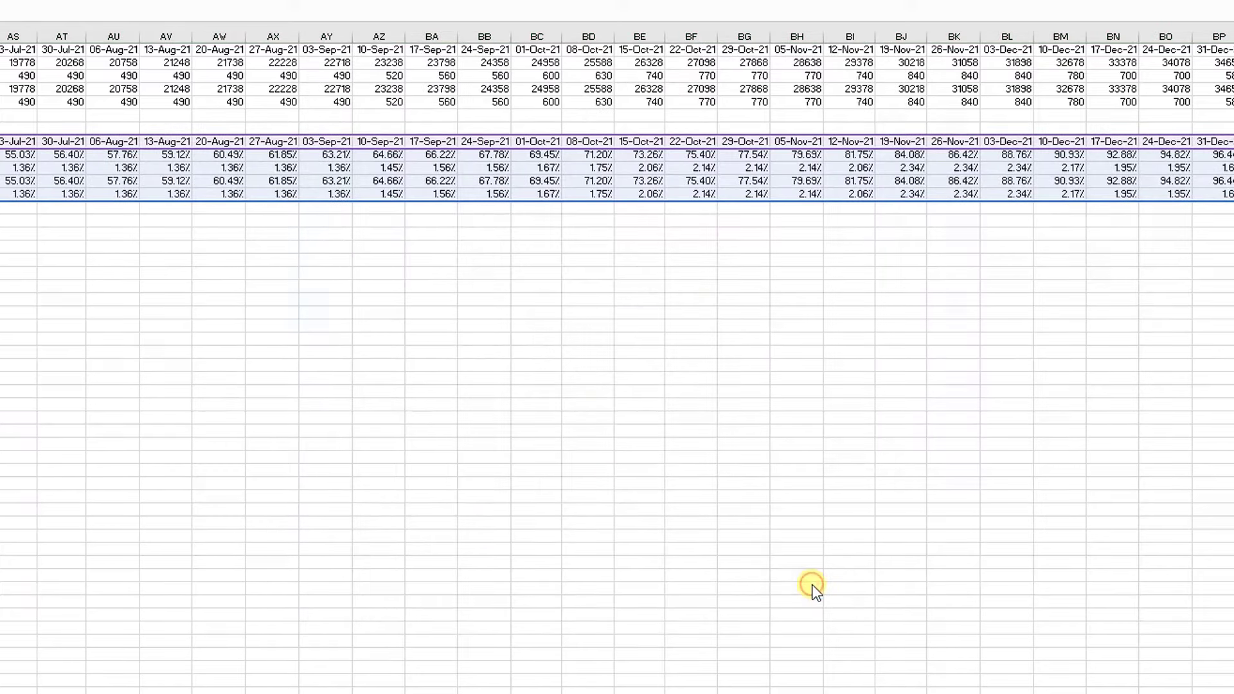
Step: Stretch the chart wider to the left and right and taller so every weekly date fits along its axis
drag(771, 405, 1014, 406)
drag(460, 406, 214, 406)
drag(616, 502, 615, 648)
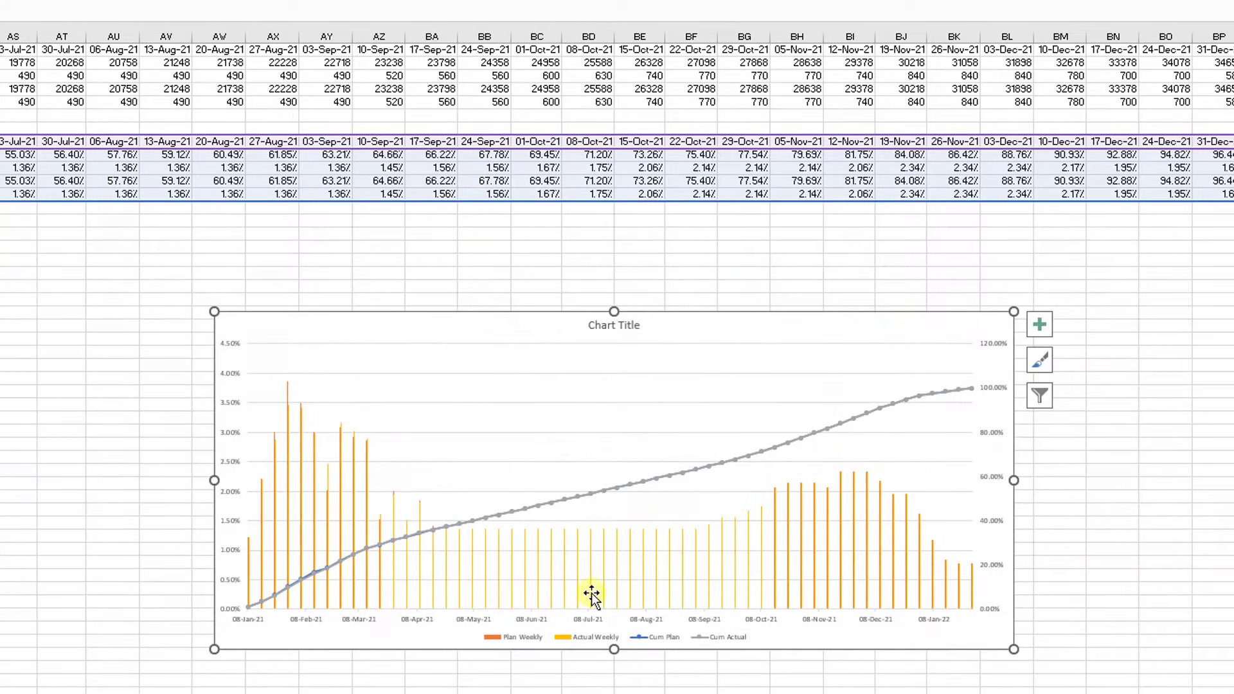
click(707, 618)
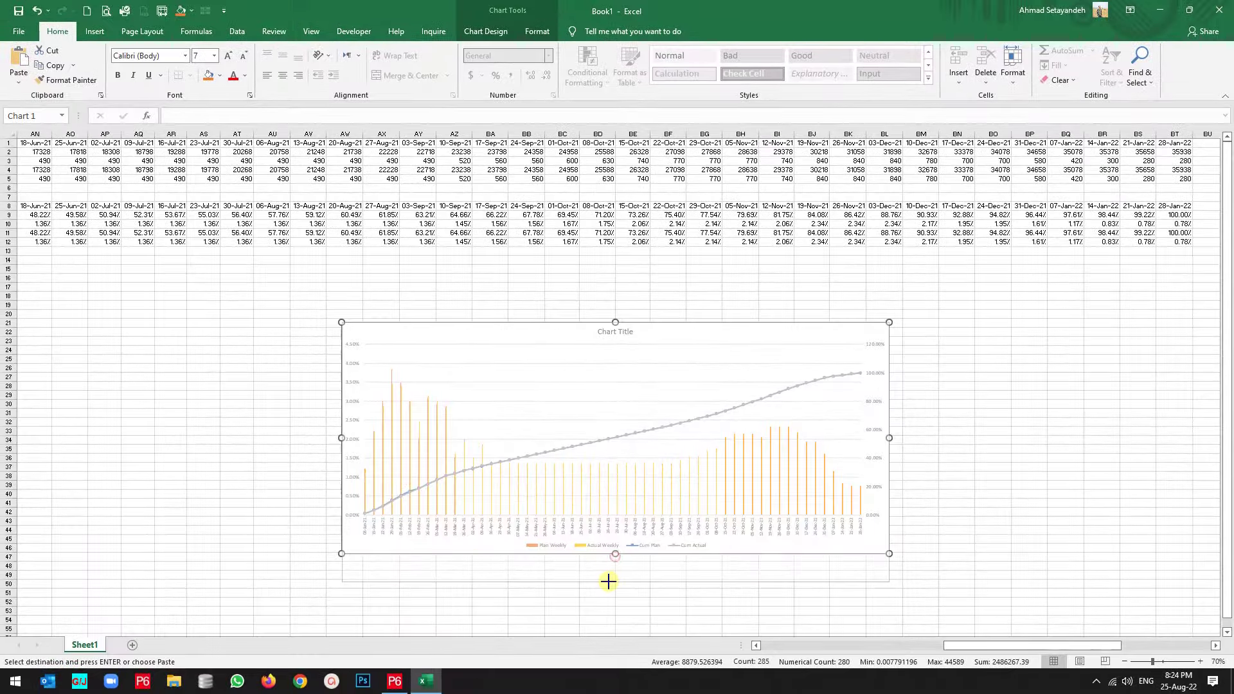
drag(615, 557, 615, 582)
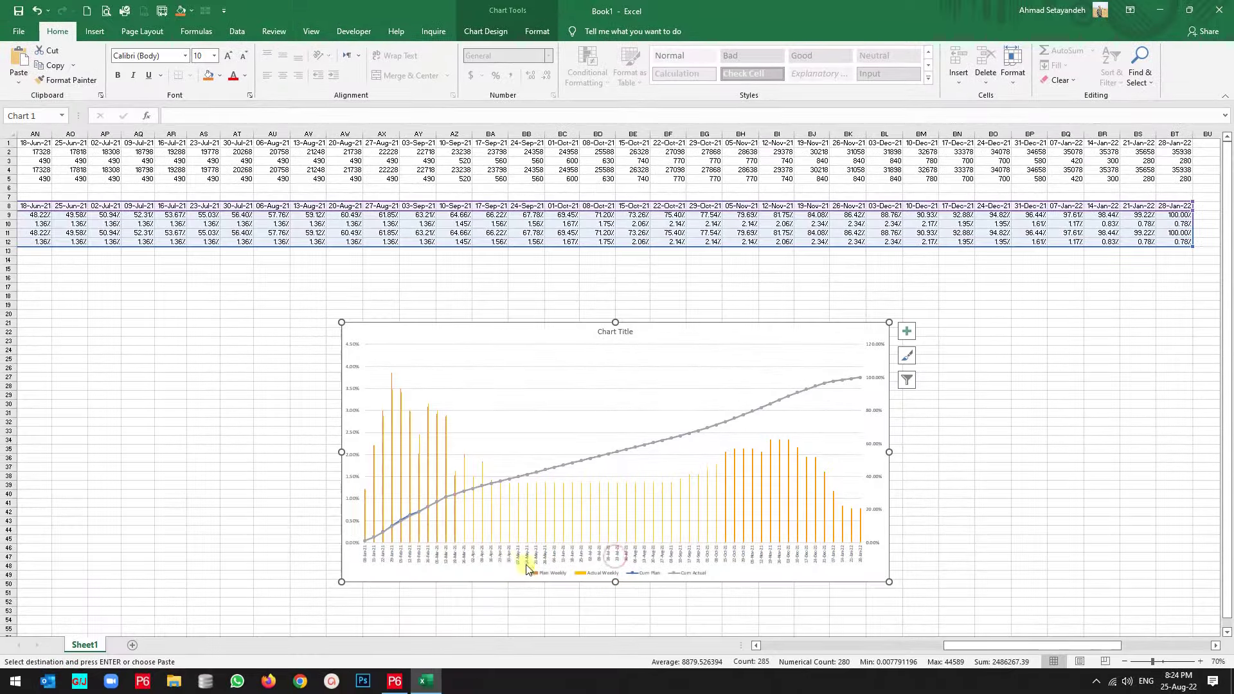
ctrl+scroll(477, 565, up, 1)
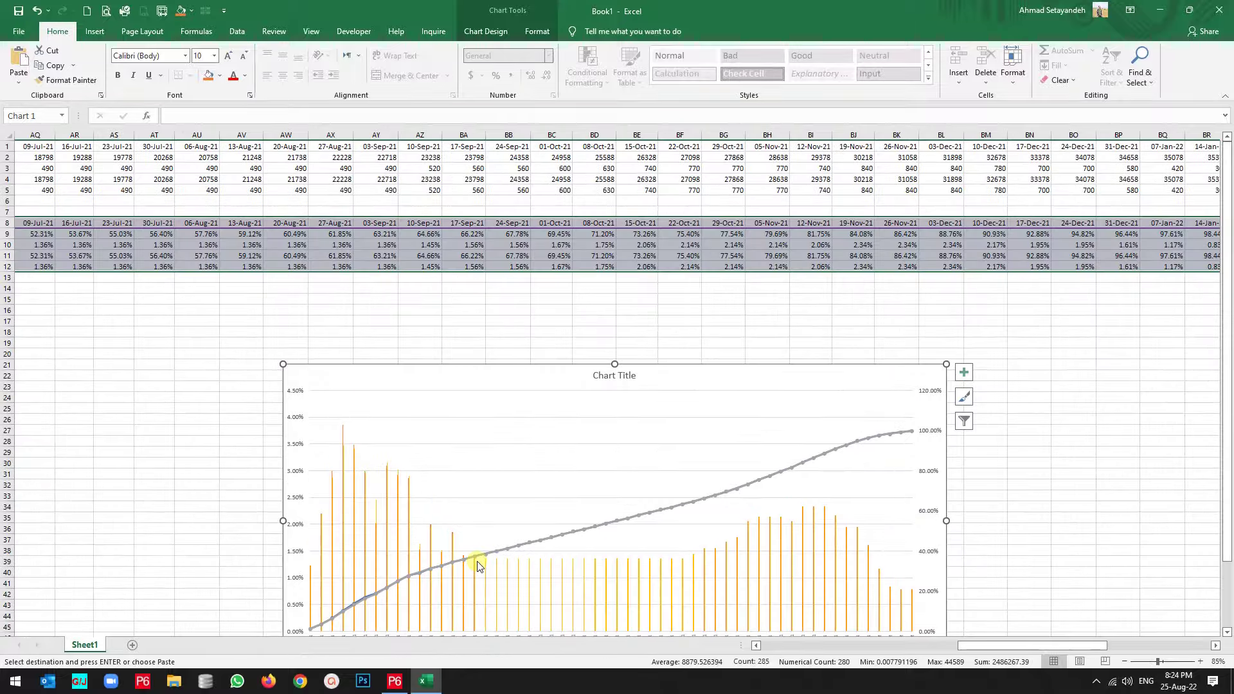
scroll(476, 565, down, 4)
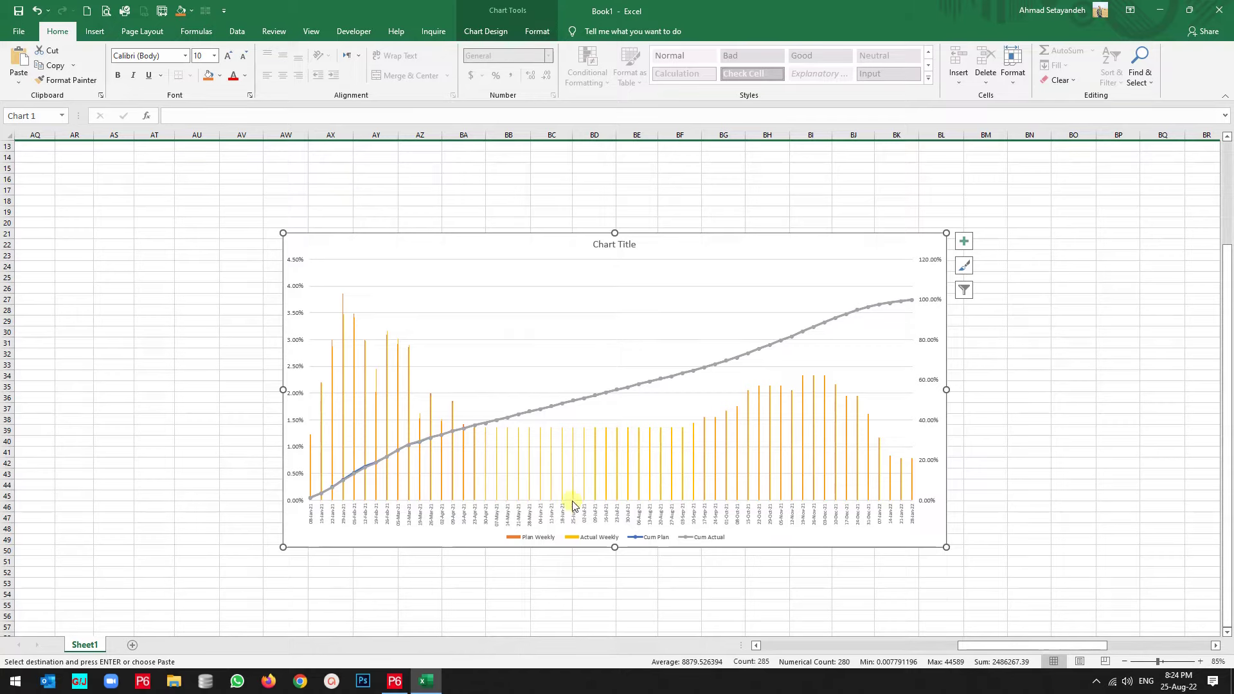
scroll(523, 463, up, 4)
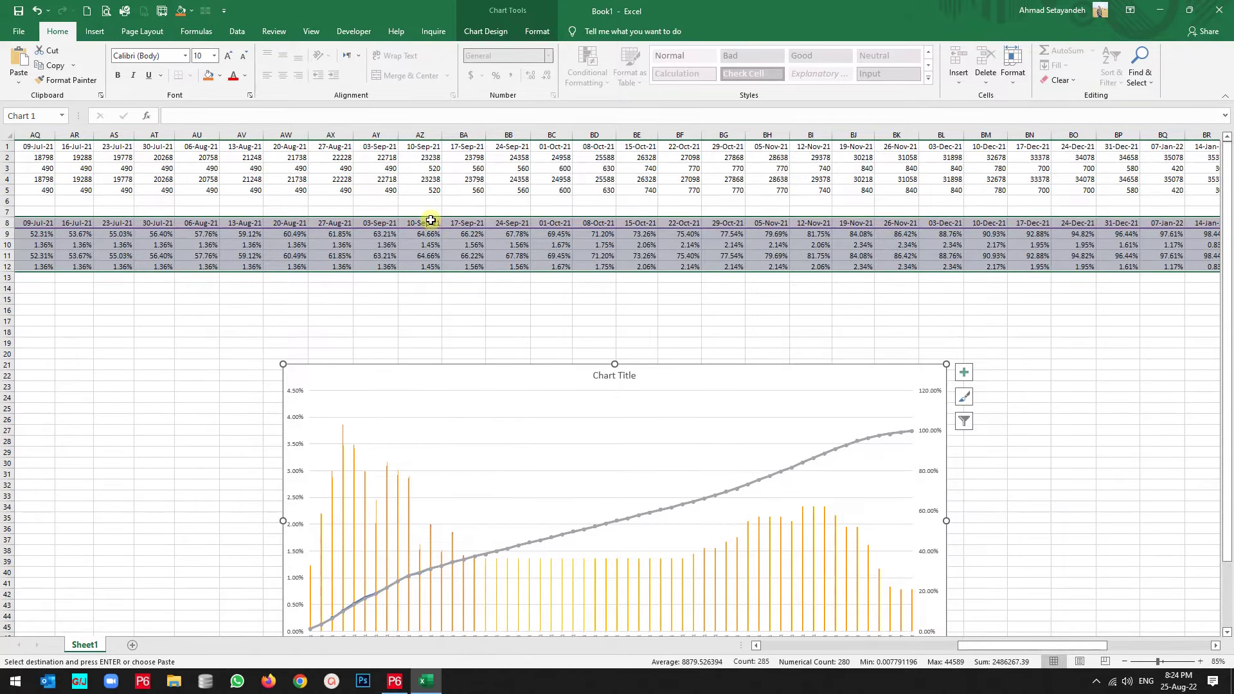
Step: Merge Q7:T7 above the four January weeks into one header cell
click(431, 220)
key(ctrl+Left)
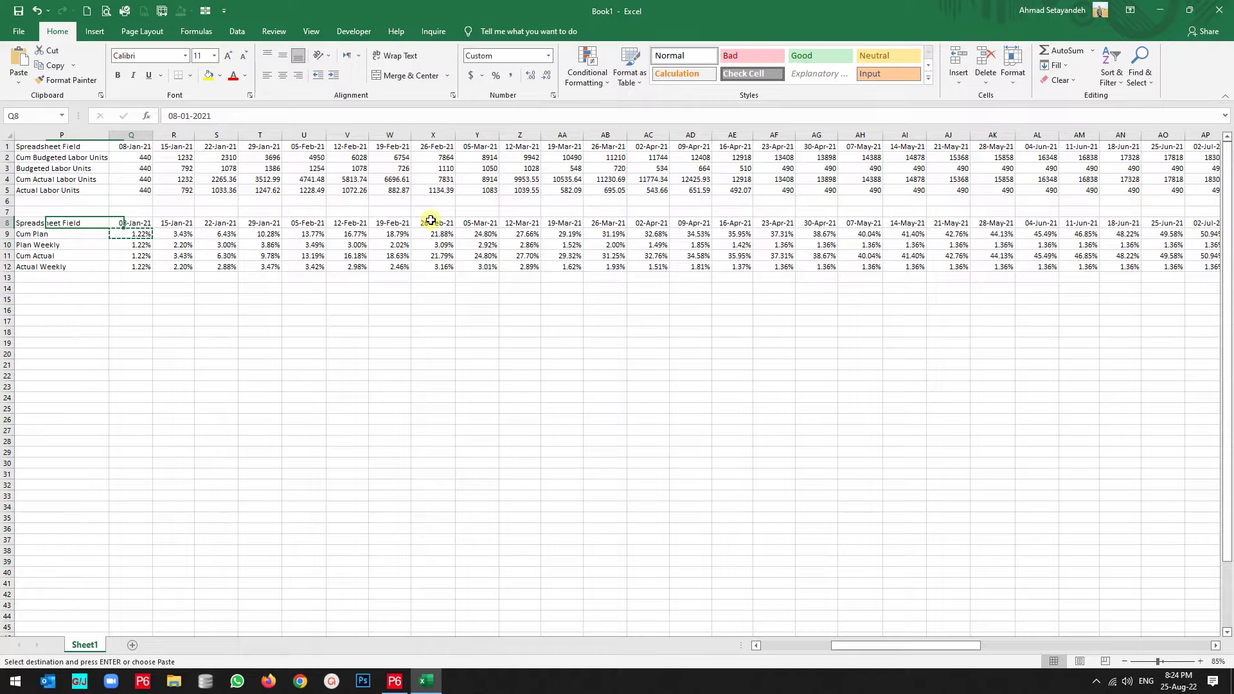
key(Right)
key(Up)
key(shift+Right)
key(shift+Right)
key(shift+Right)
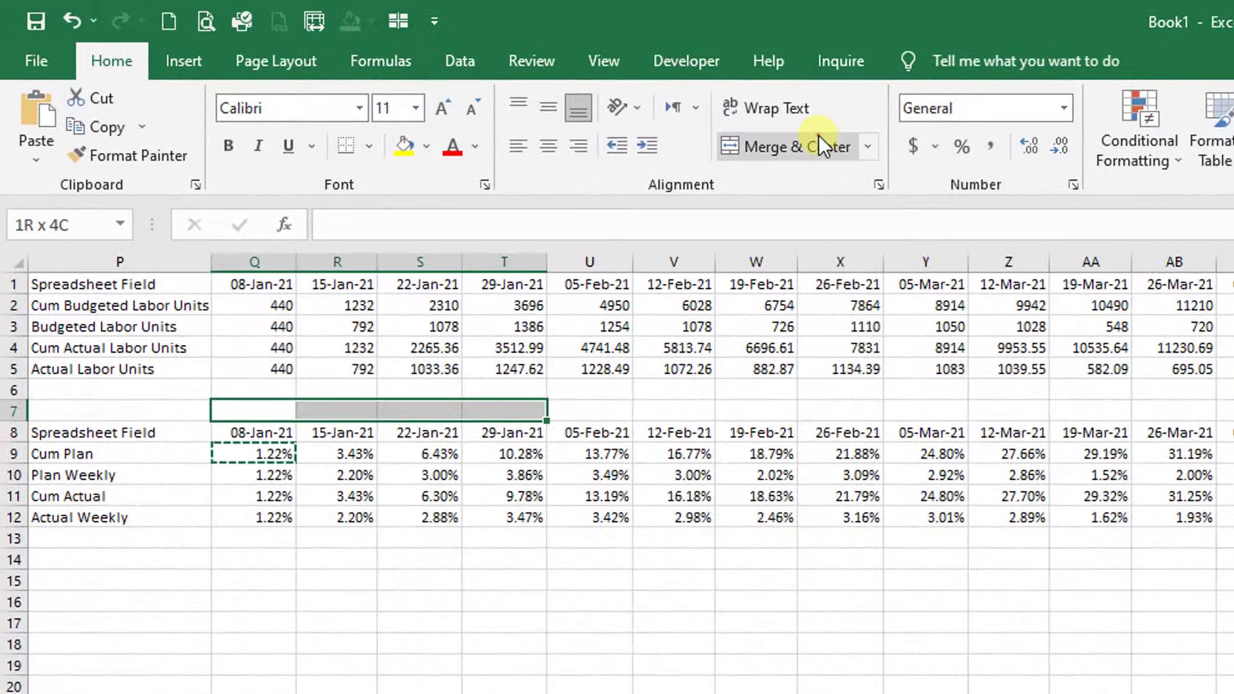
click(514, 92)
Step: Merge the February to May blocks U7:X7, Y7:AB7, AC7:AG7 and AH7:AK7 into single cells
drag(620, 408, 1195, 403)
click(784, 144)
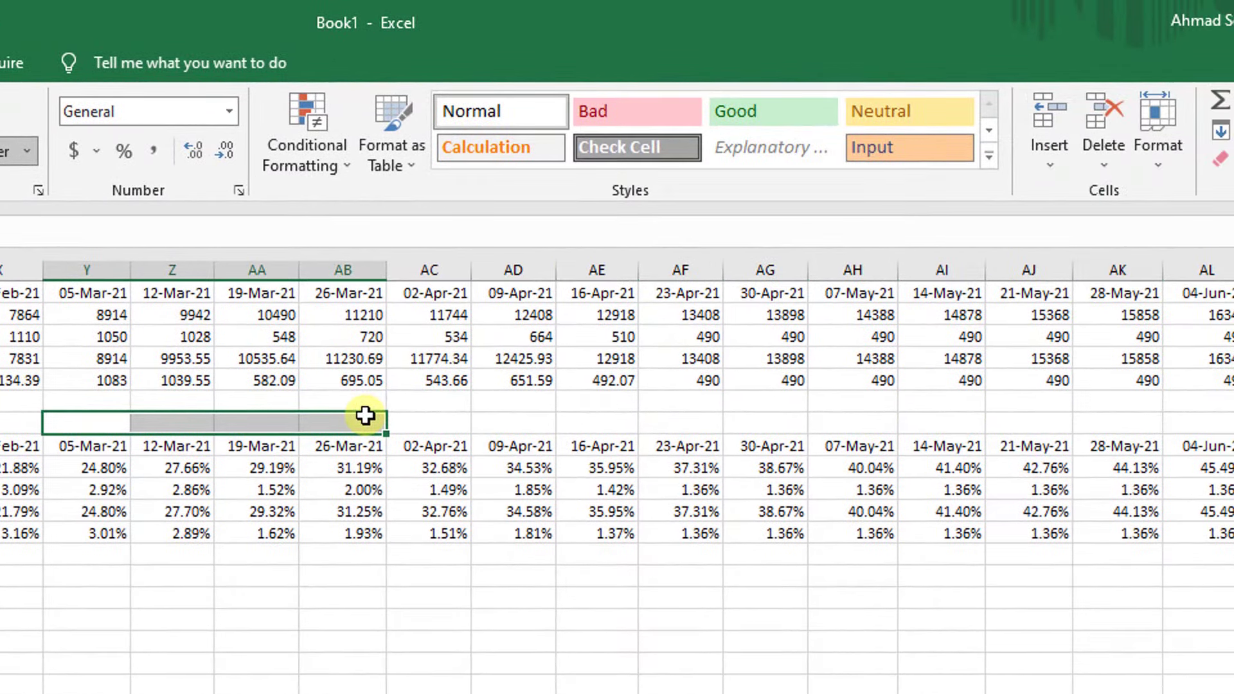
click(19, 151)
drag(425, 418, 746, 418)
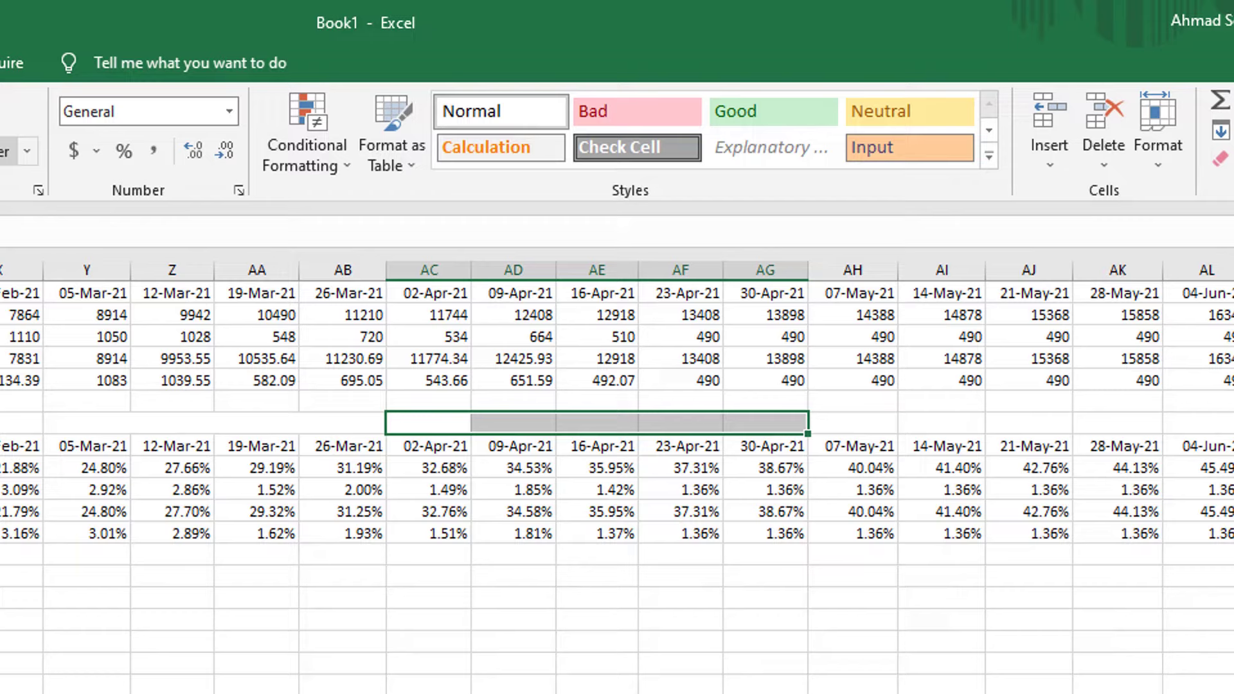
click(19, 151)
drag(861, 423, 1143, 424)
click(8, 152)
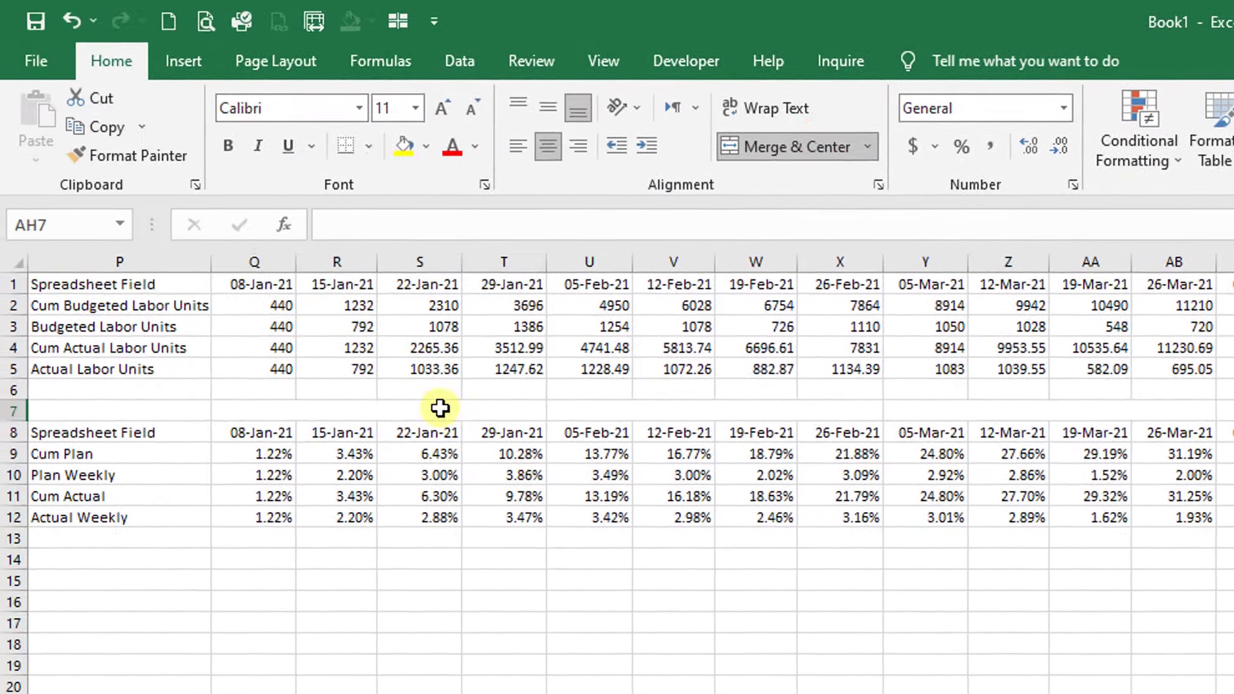
click(260, 407)
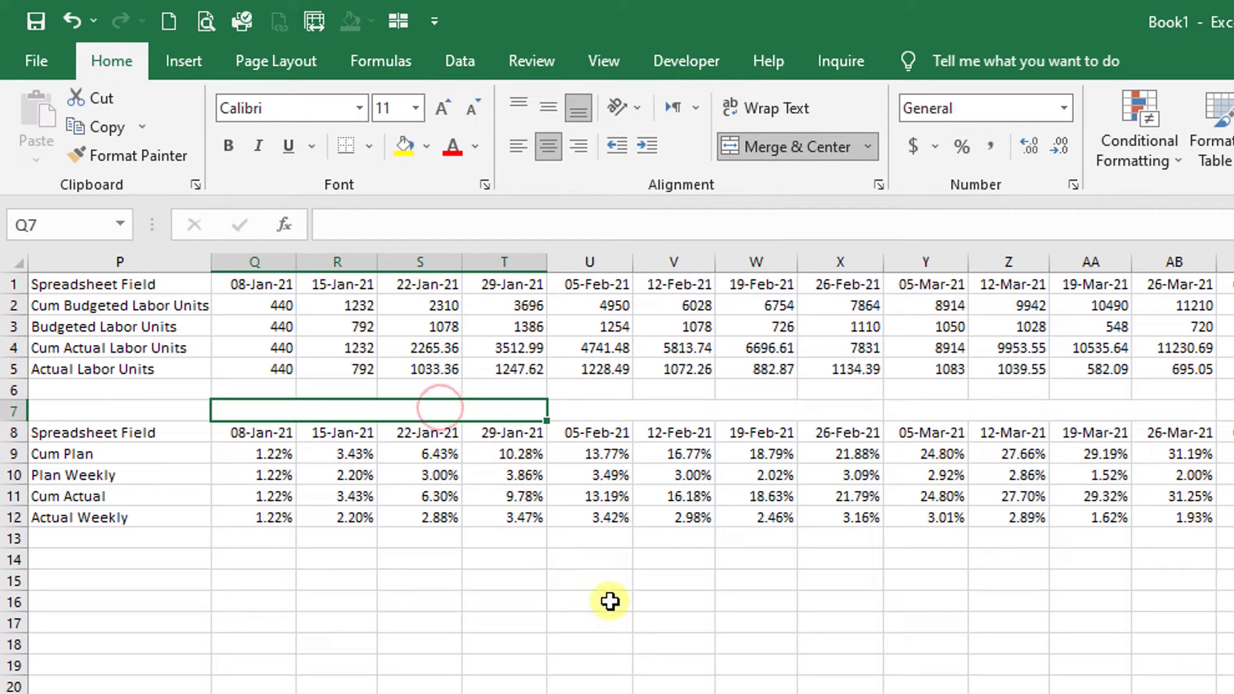
Step: Label the merged row 7 headers Jan, Feb, Mar, Apr and May
text(Jan)
key(Tab)
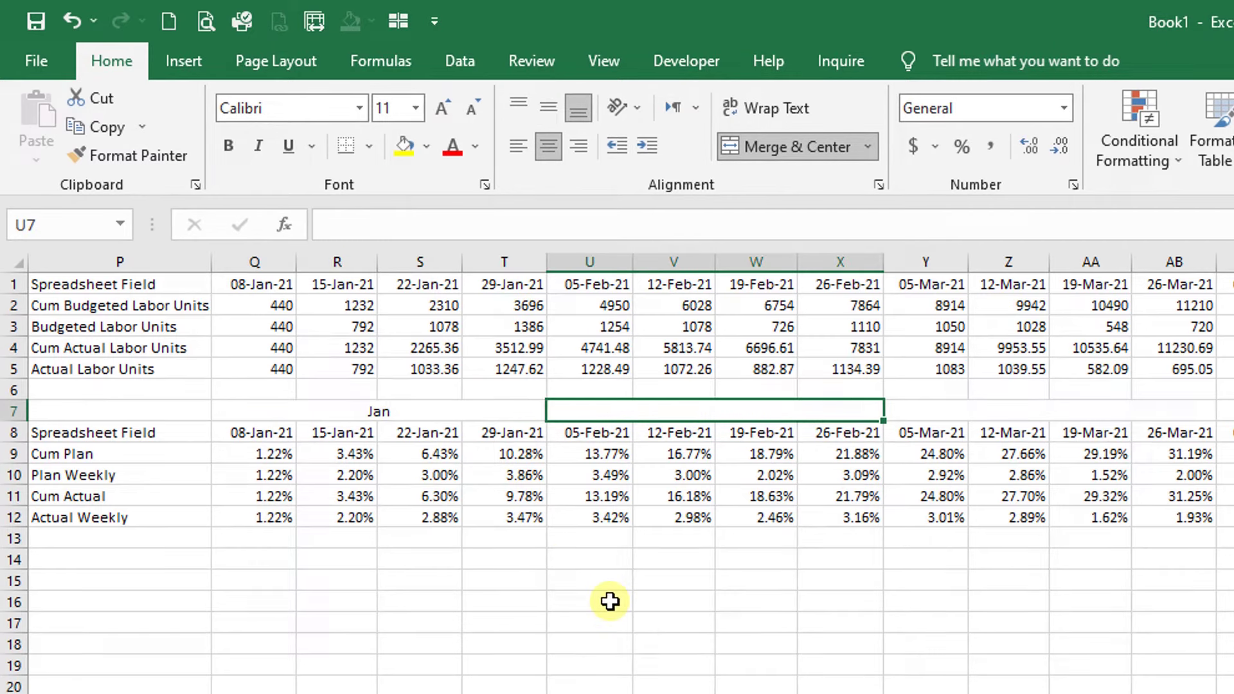
text(Feb)
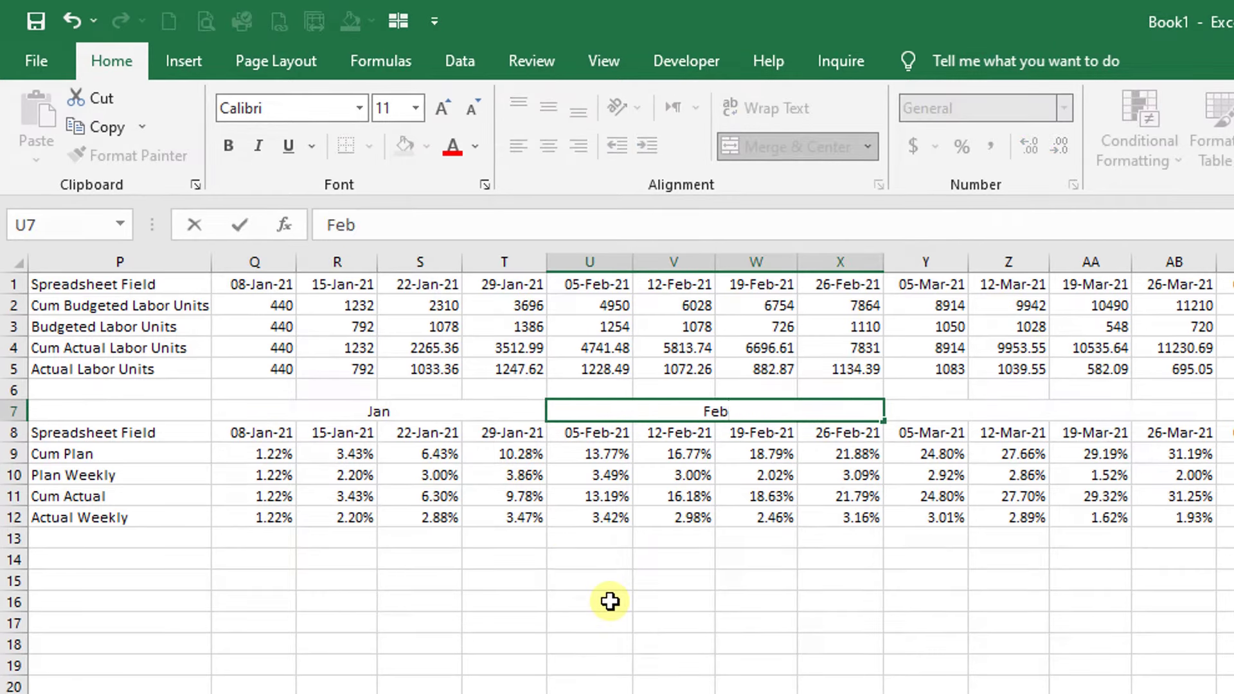
key(Tab)
text(Mar)
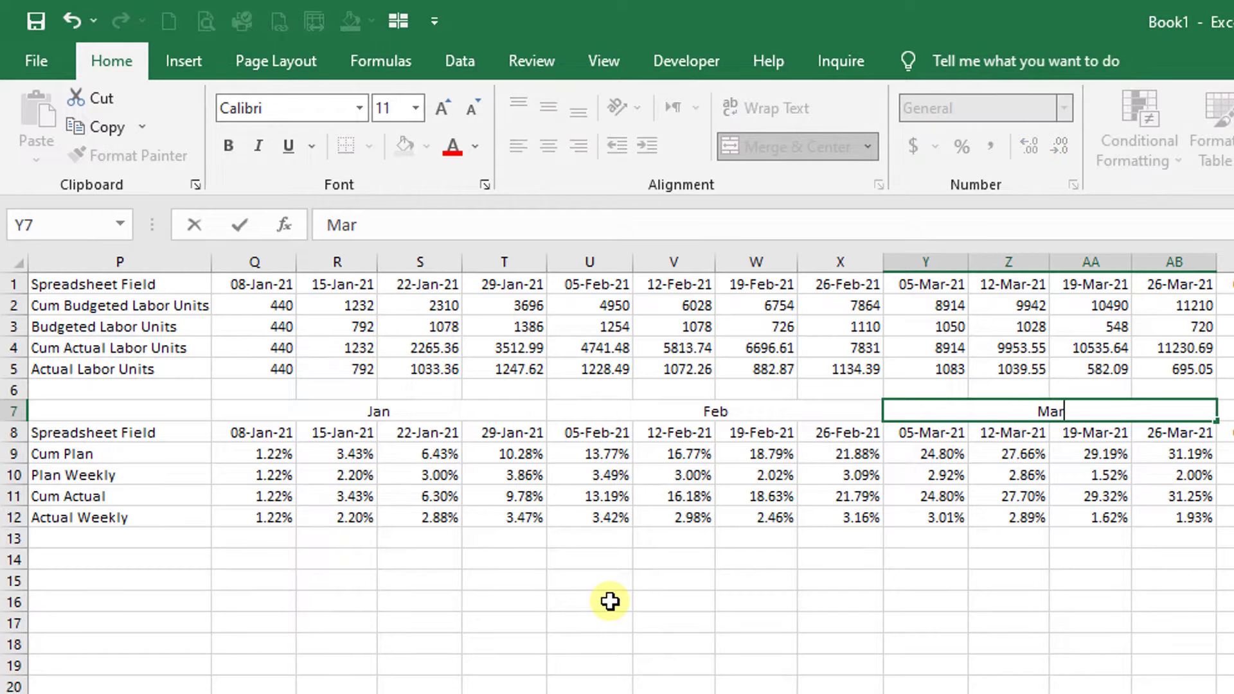
key(Tab)
text(Ap)
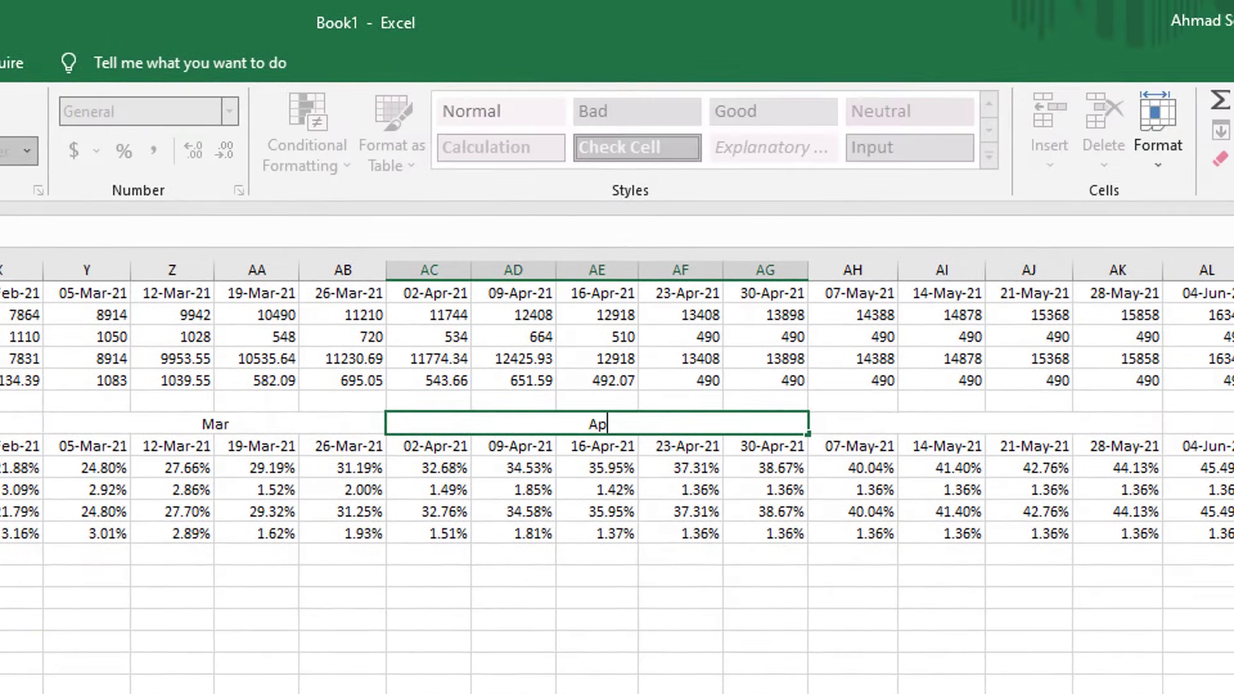
key(Tab)
text(Ma)
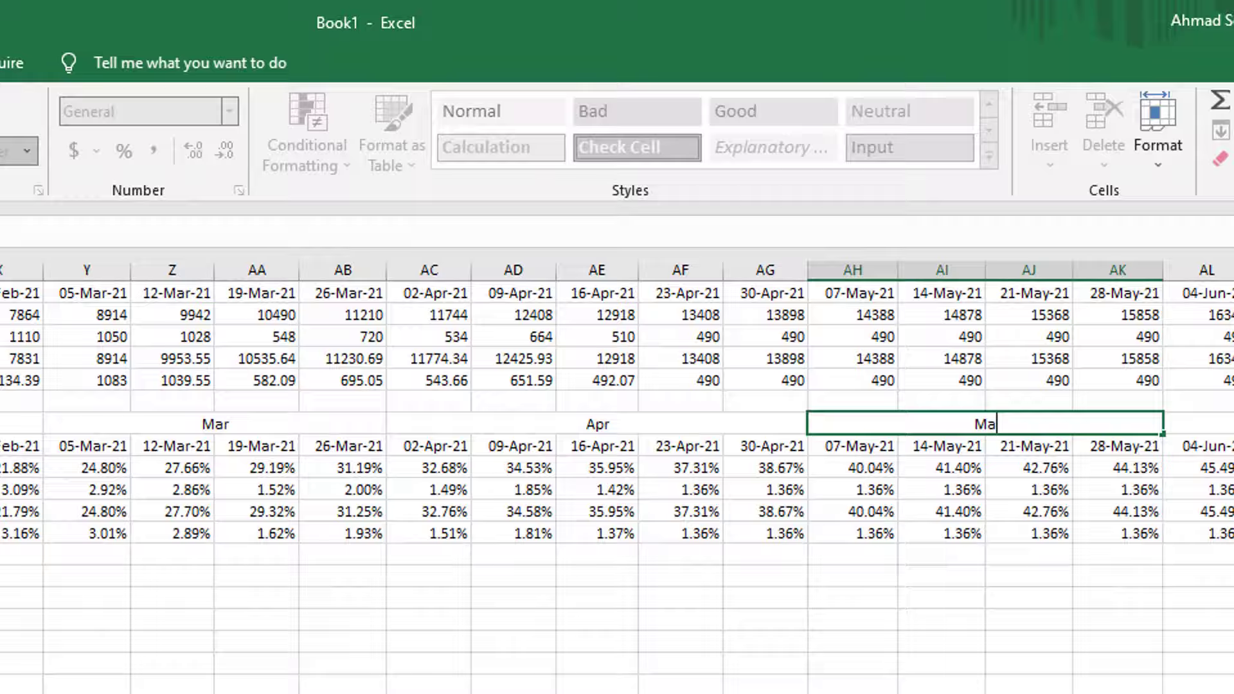
text(y)
key(Tab)
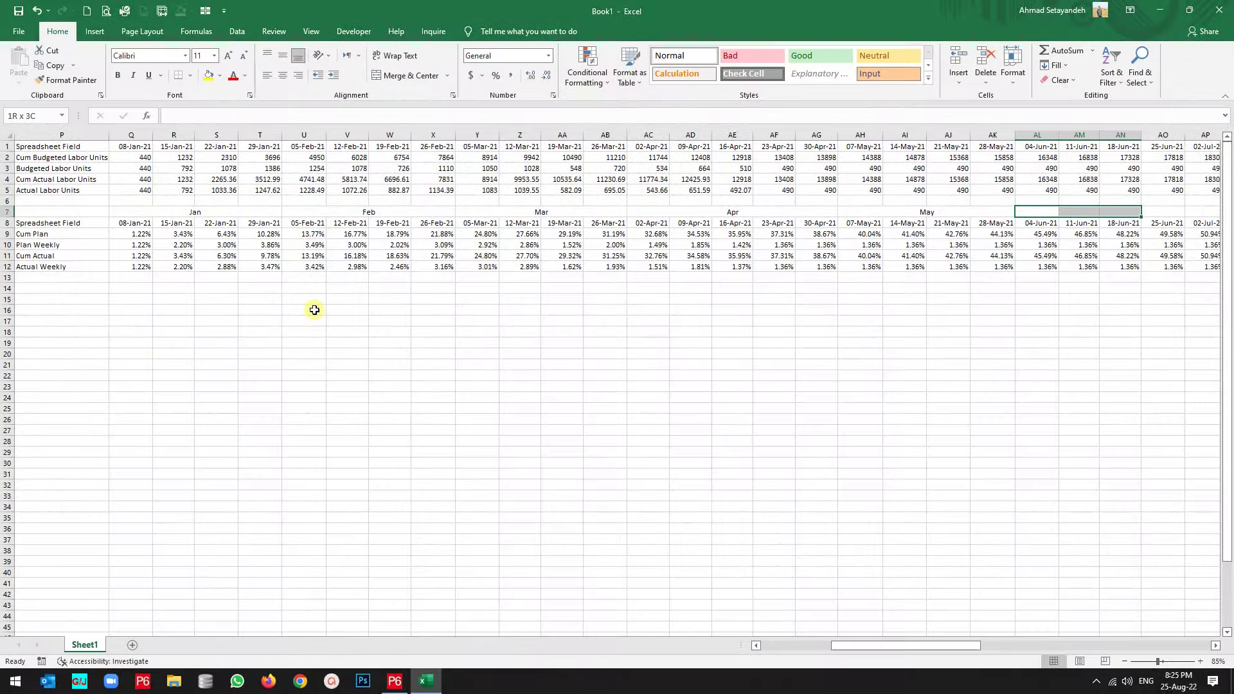
Step: Merge the next row 7 cells with Alt+H, M, C, then unmerge the wrongly sized block
key(shift+Right)
key(shift+Right)
key(shift+Right)
key(shift+Right)
key(alt+h)
key(m)
key(c)
middle_click(779, 333)
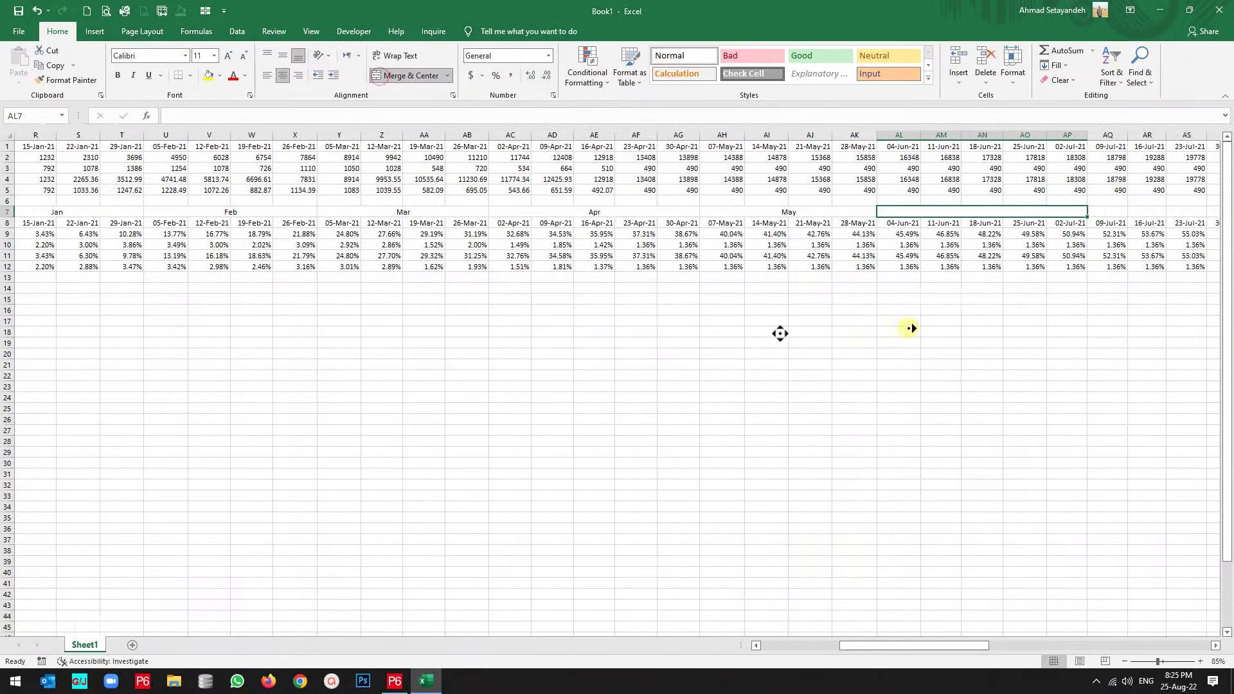
click(760, 259)
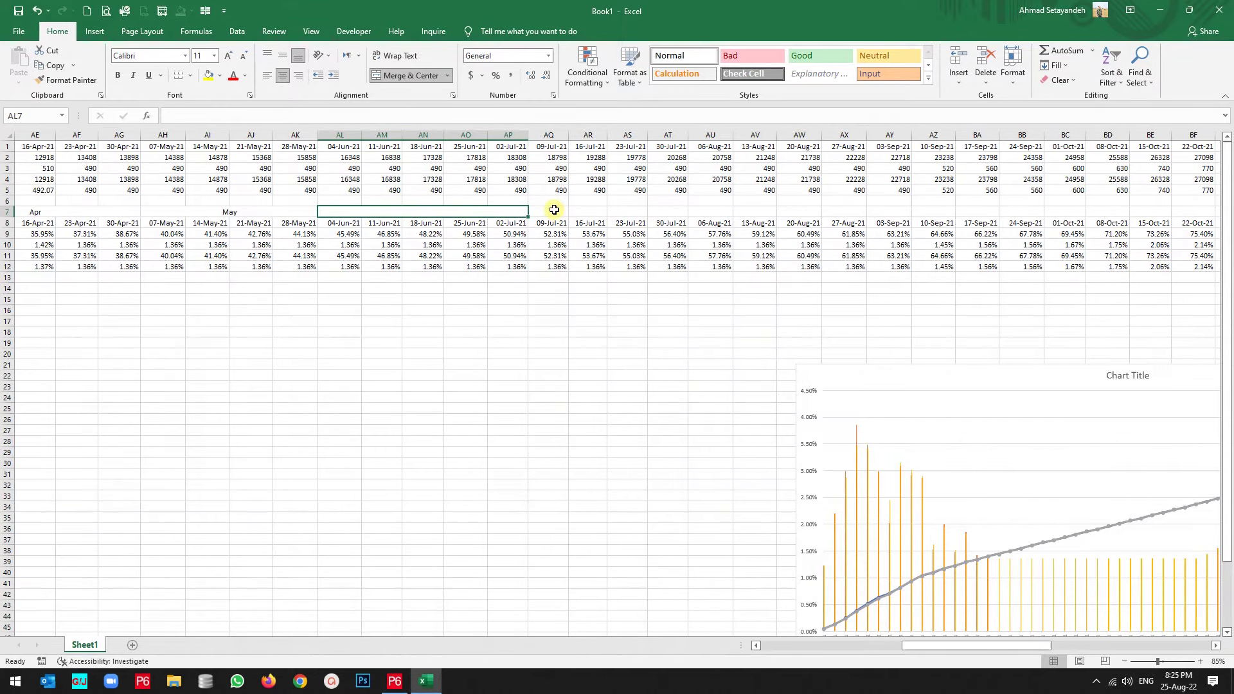
click(386, 76)
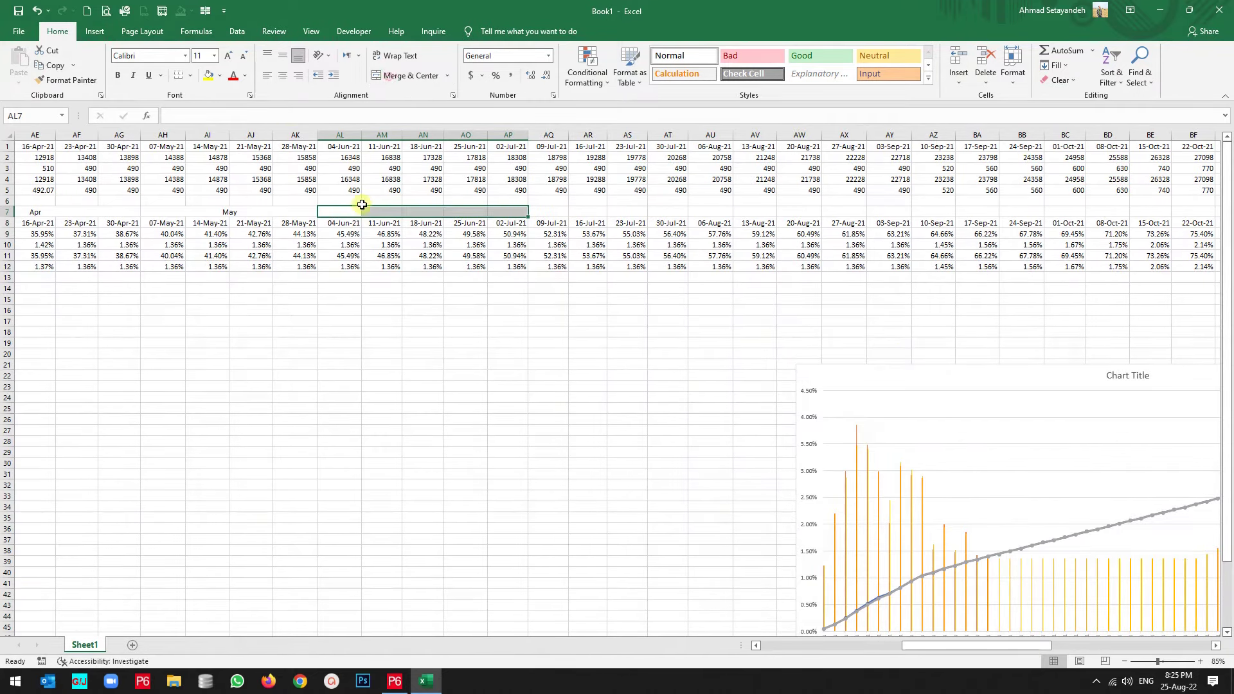
Step: Merge the row 7 cells above the June, July, August and September weeks into monthly headers
drag(344, 210, 851, 206)
click(404, 76)
click(412, 77)
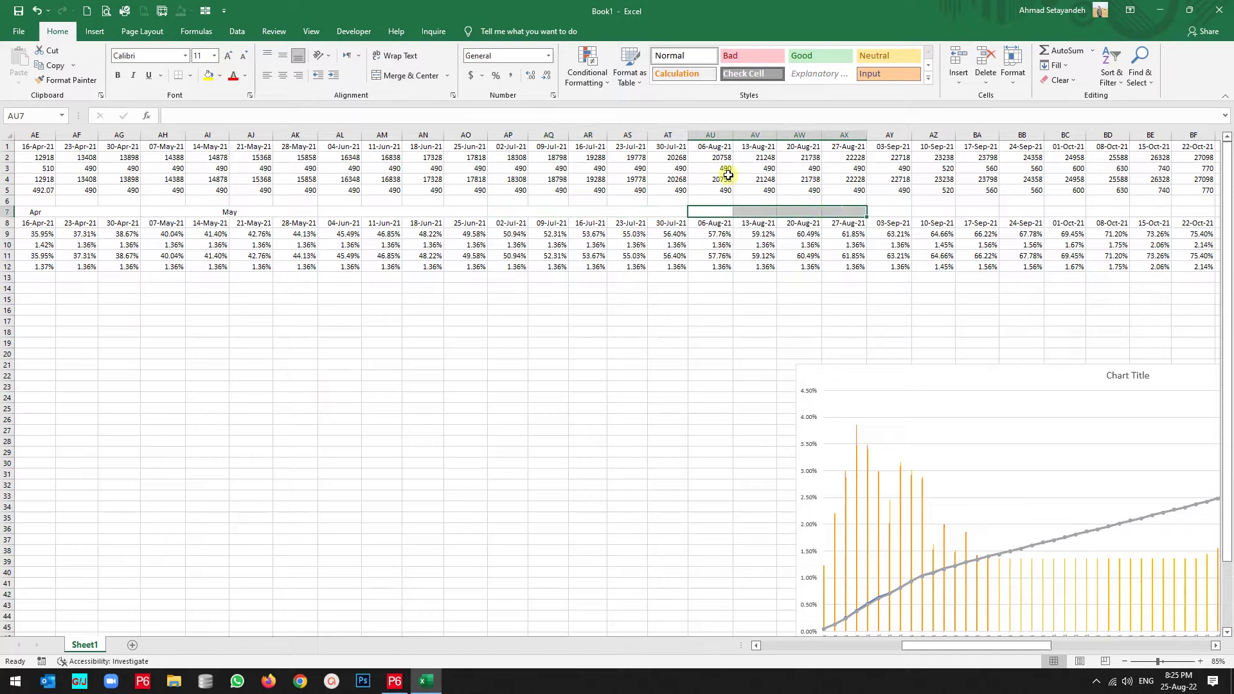
click(411, 75)
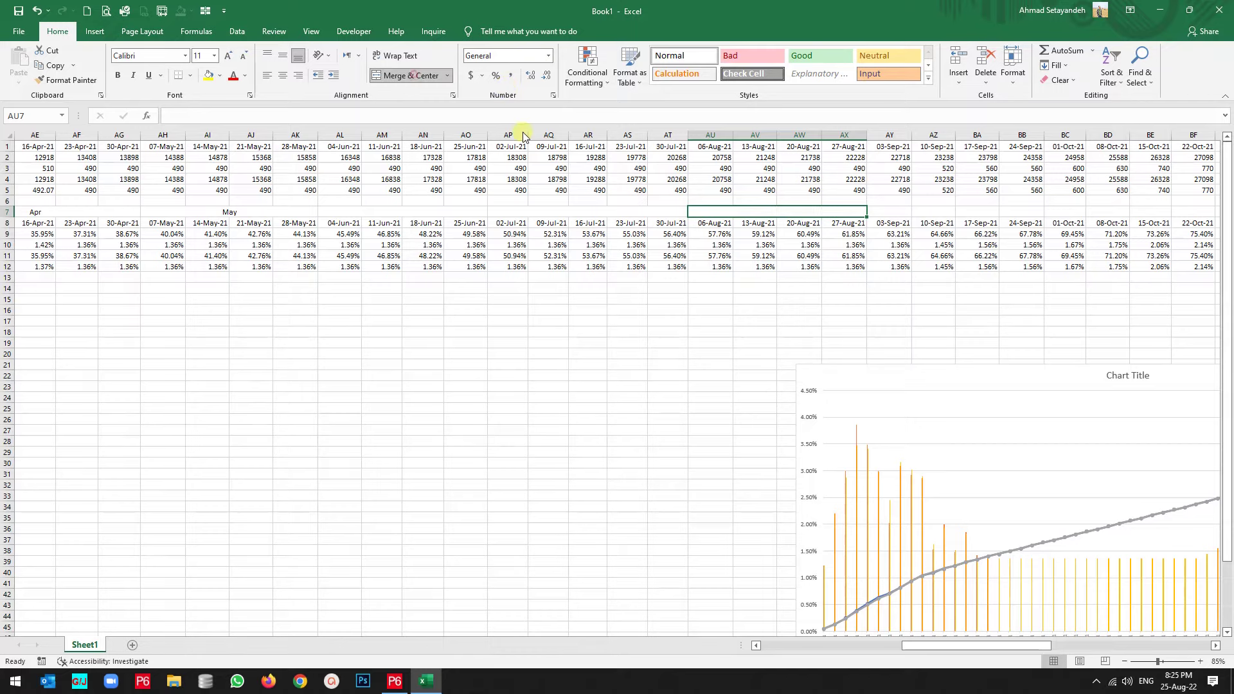
drag(894, 211, 1048, 214)
click(405, 75)
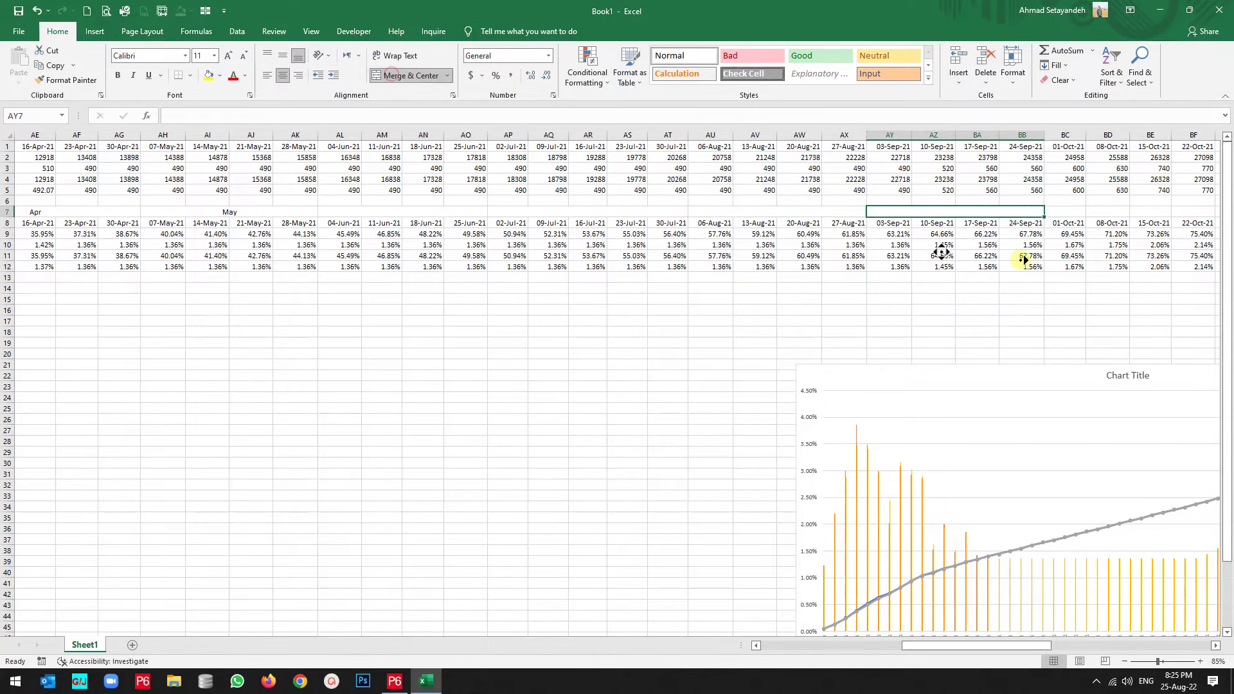
Step: Merge the October, November, December and January row 7 blocks, ending at BT7
scroll(1022, 259, right, 8)
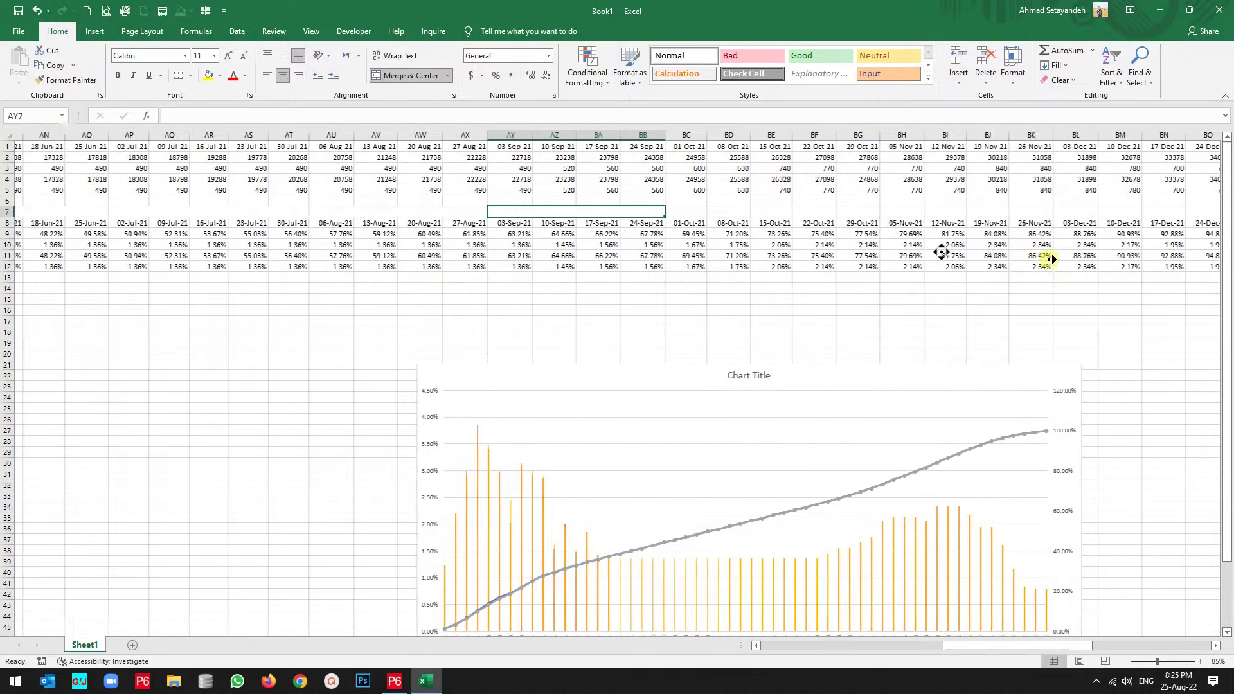
scroll(1050, 259, right, 5)
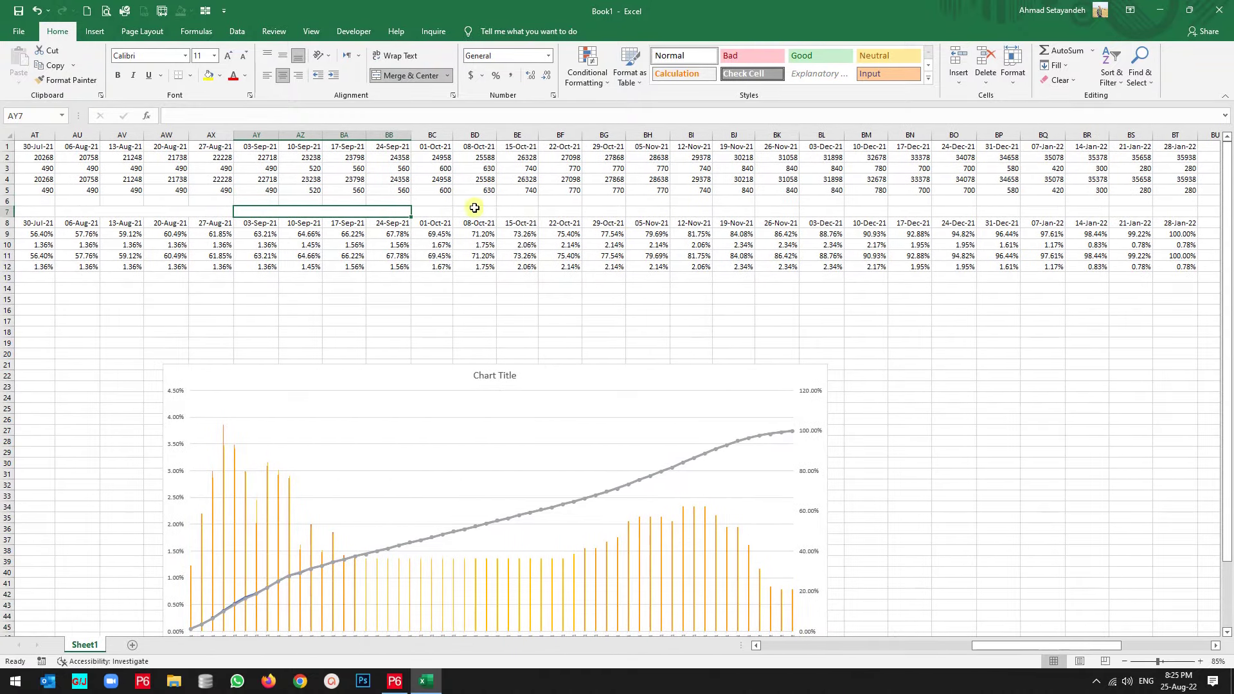
drag(434, 213, 996, 210)
click(409, 76)
click(409, 76)
click(422, 77)
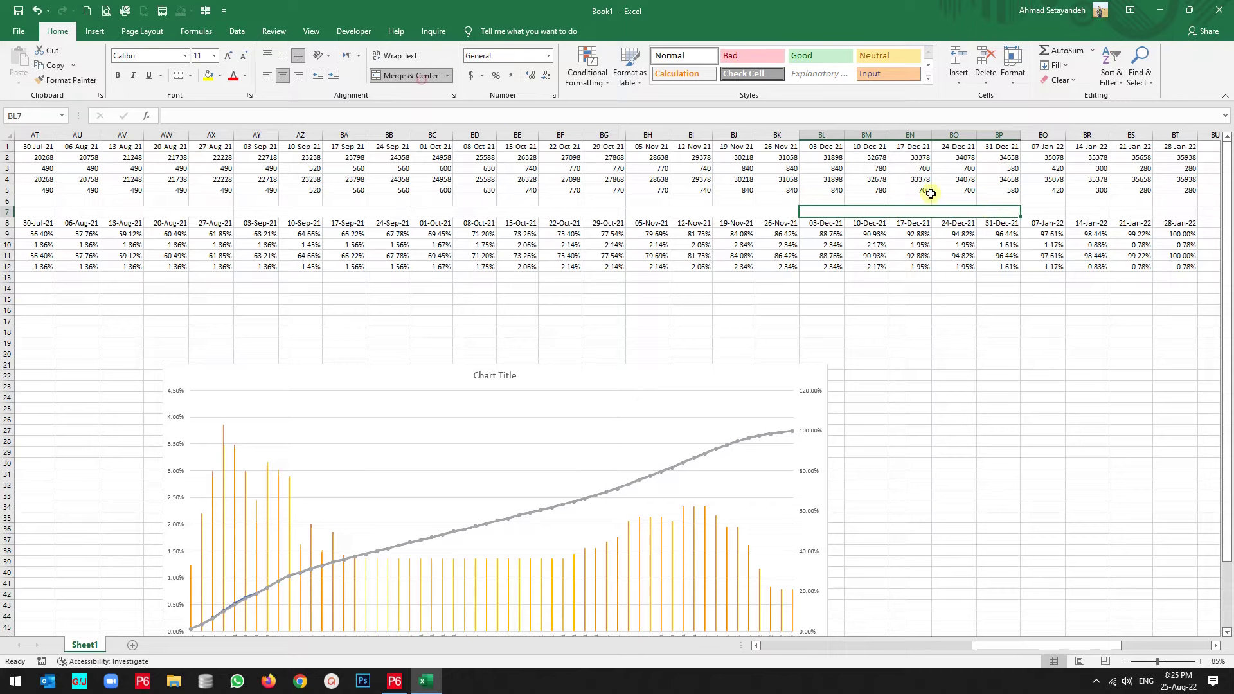
drag(1176, 213, 1033, 212)
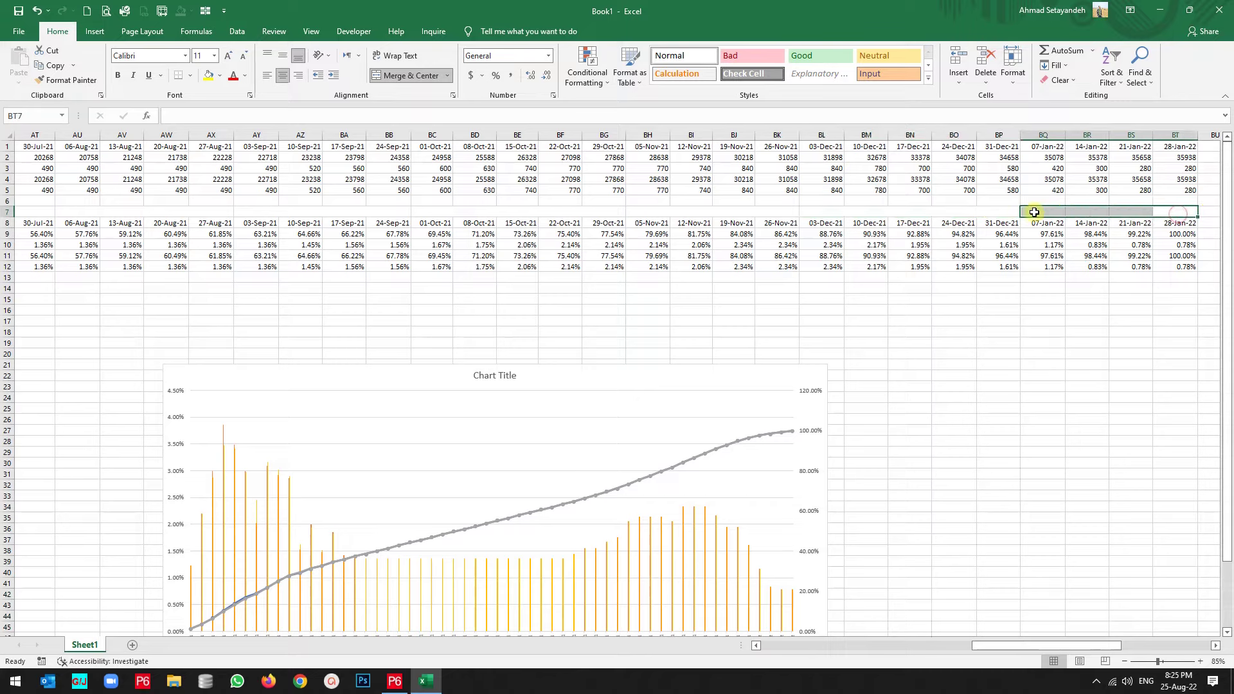
click(418, 76)
Step: Label the first empty merged headers Jun, Jul, Aug and Sep
click(936, 317)
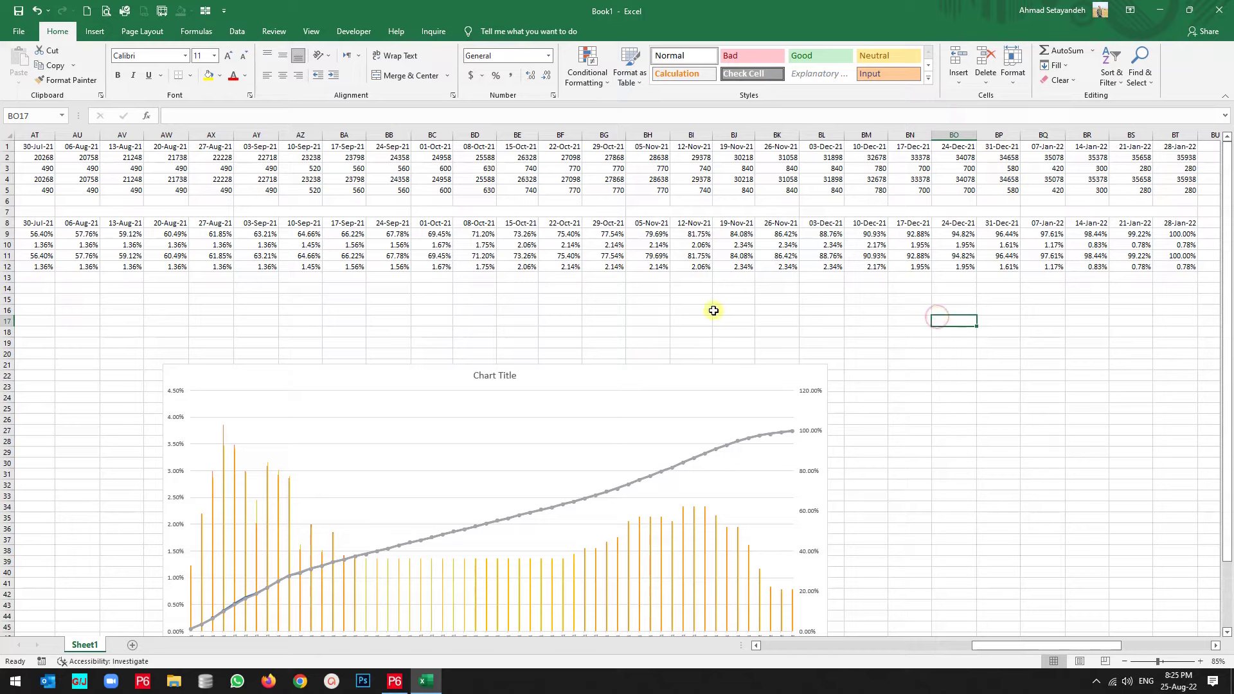
key(Up)
key(Up)
key(Up)
key(Up)
key(Up)
key(Up)
key(Up)
key(Up)
key(Up)
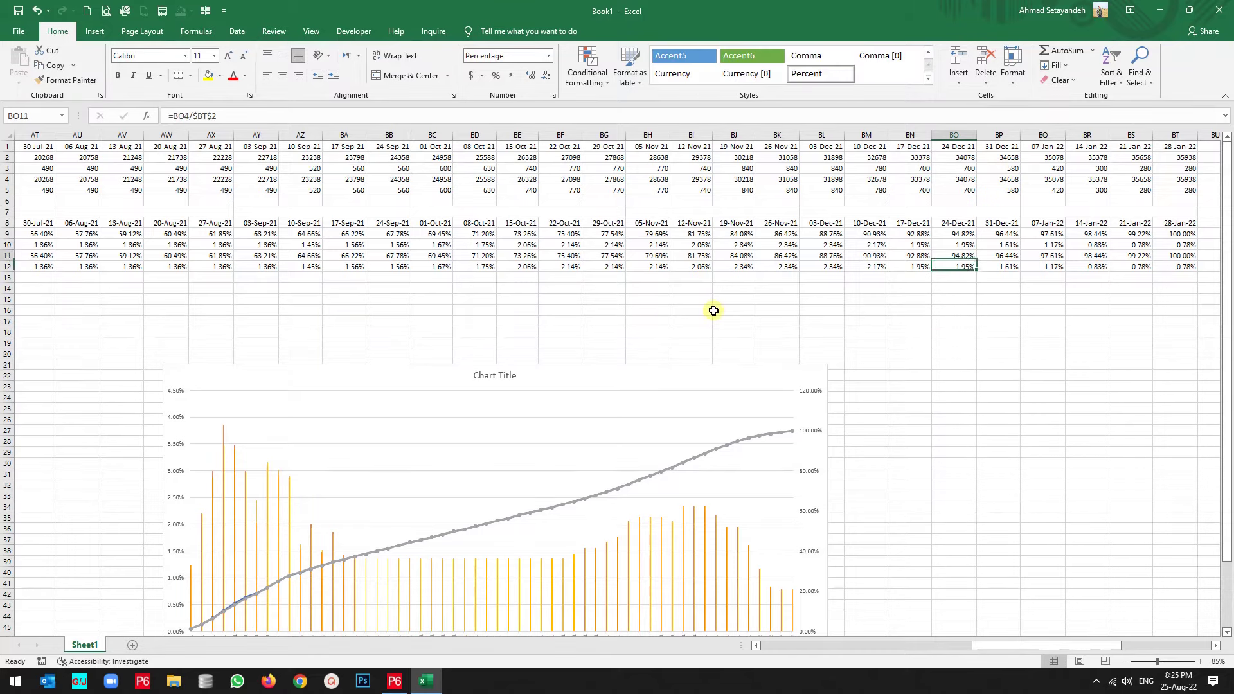
key(ctrl+Left)
key(Right)
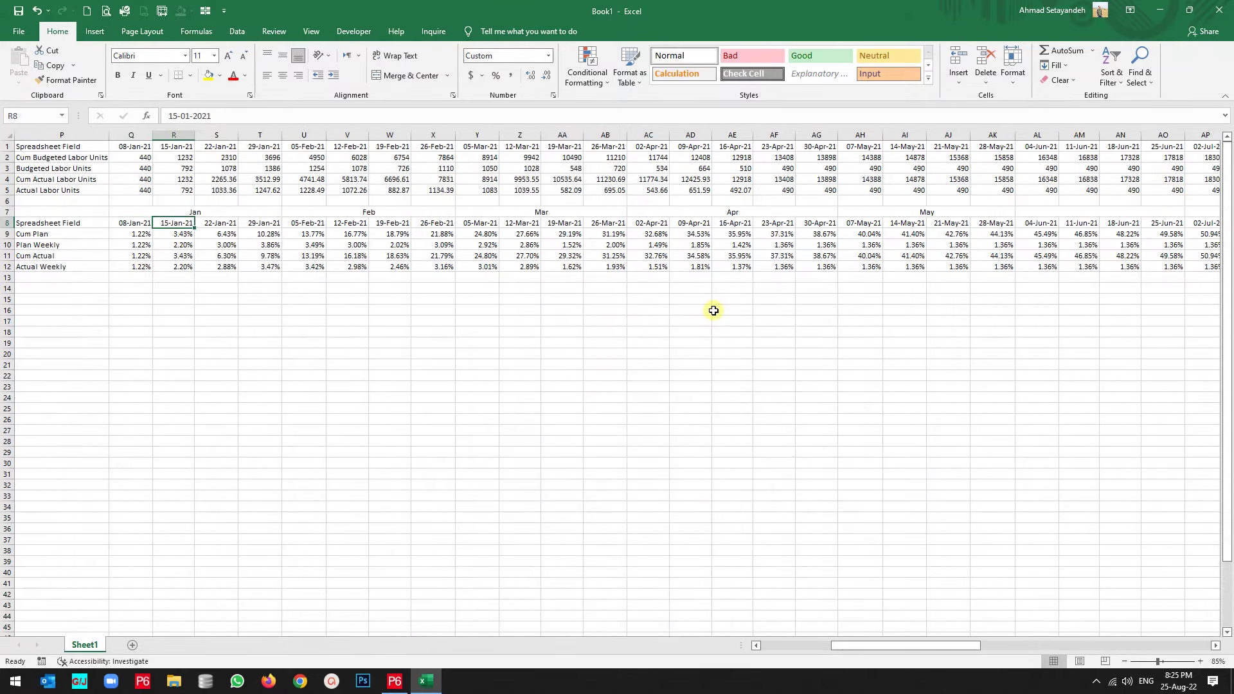
key(Up)
key(Right)
key(Right)
key(Right)
key(Right)
key(Right)
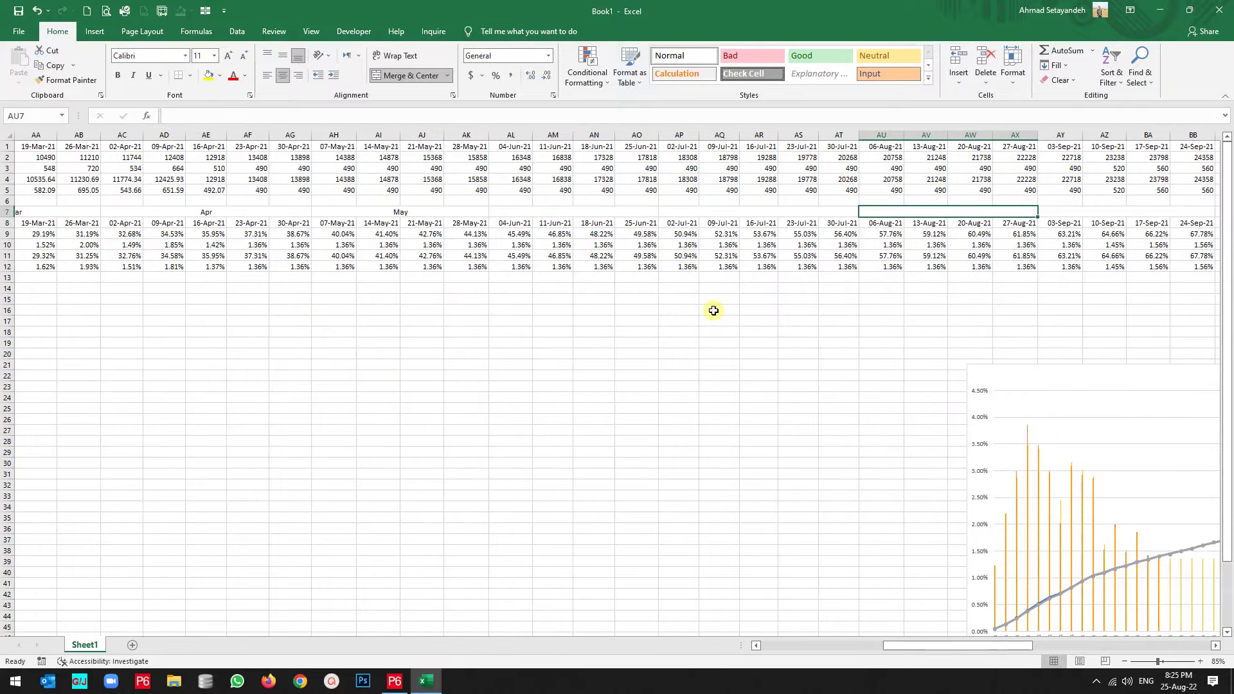
key(Left)
key(Left)
key(Right)
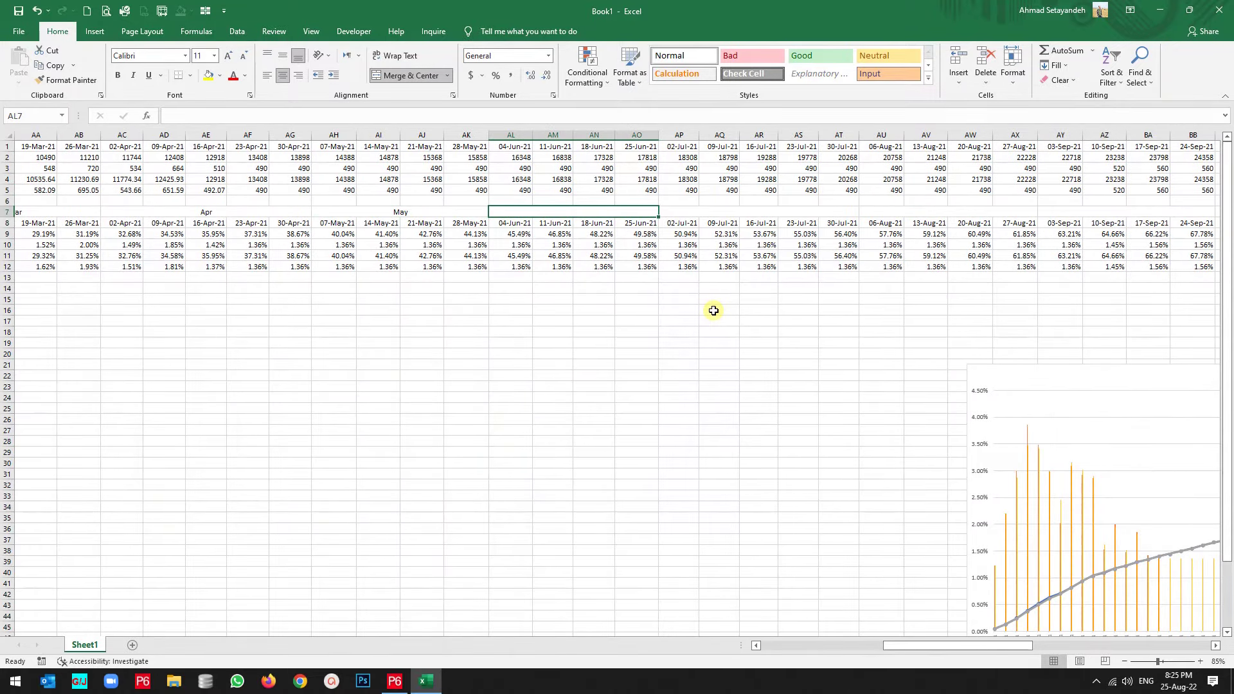
text(Jun)
key(Right)
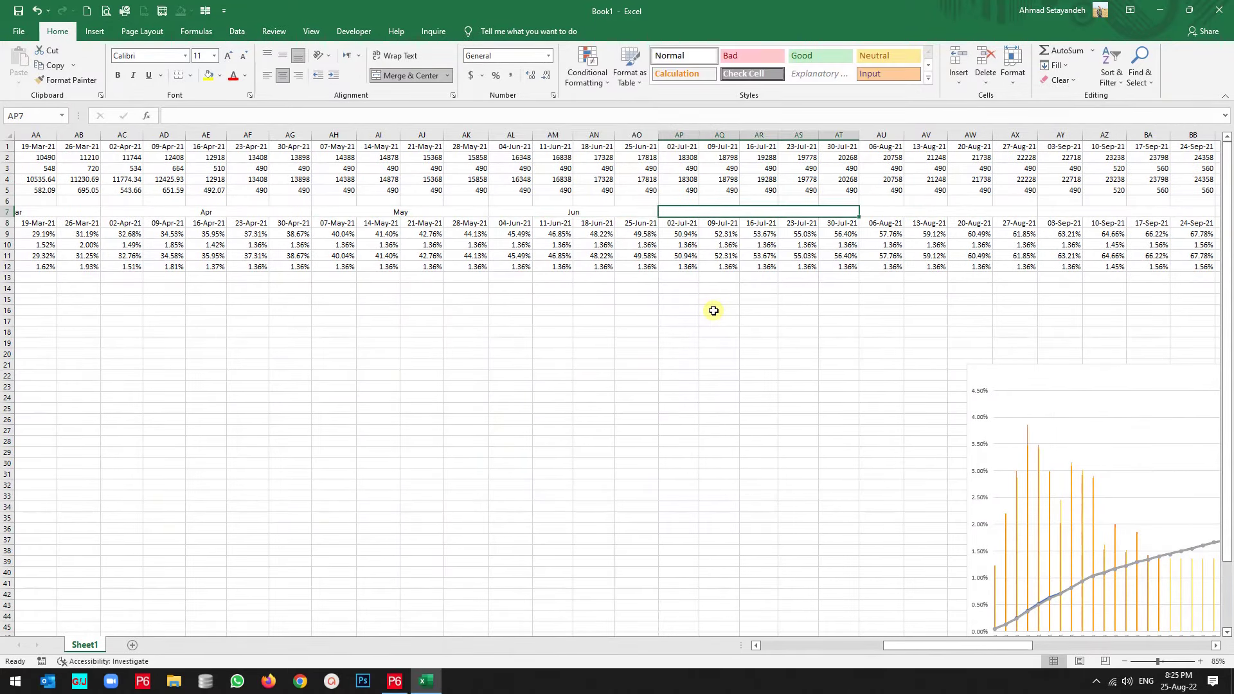
text(Jul)
key(Right)
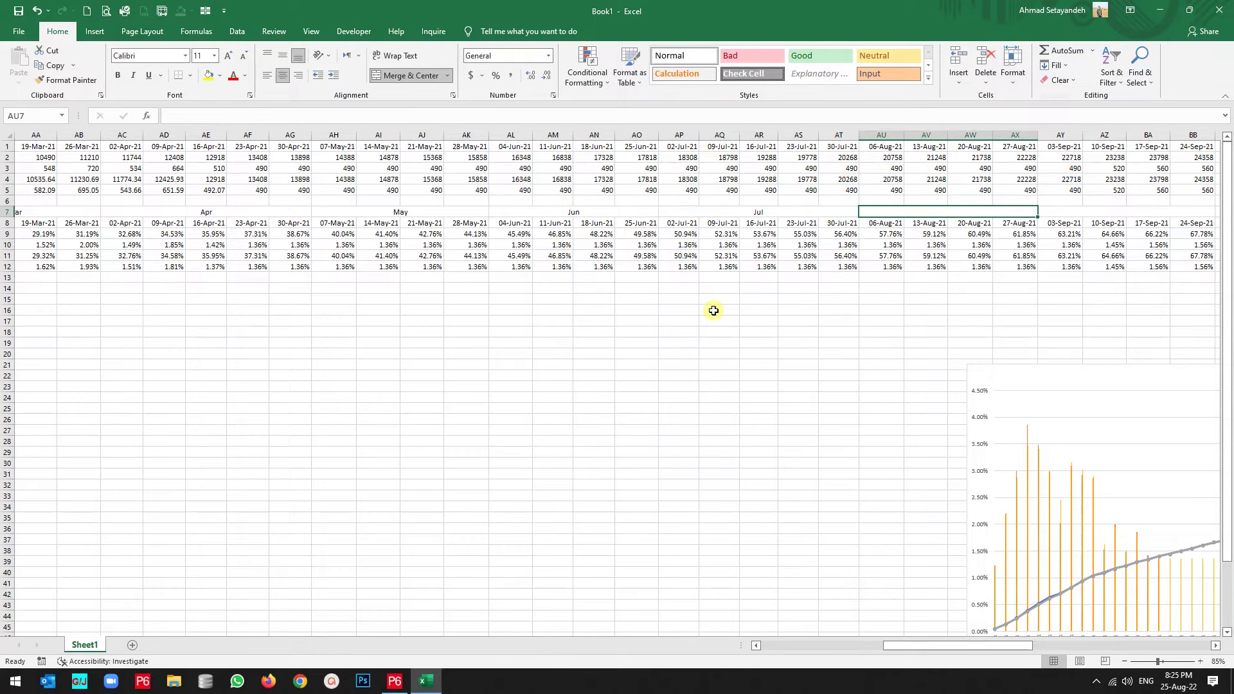
text(Aug)
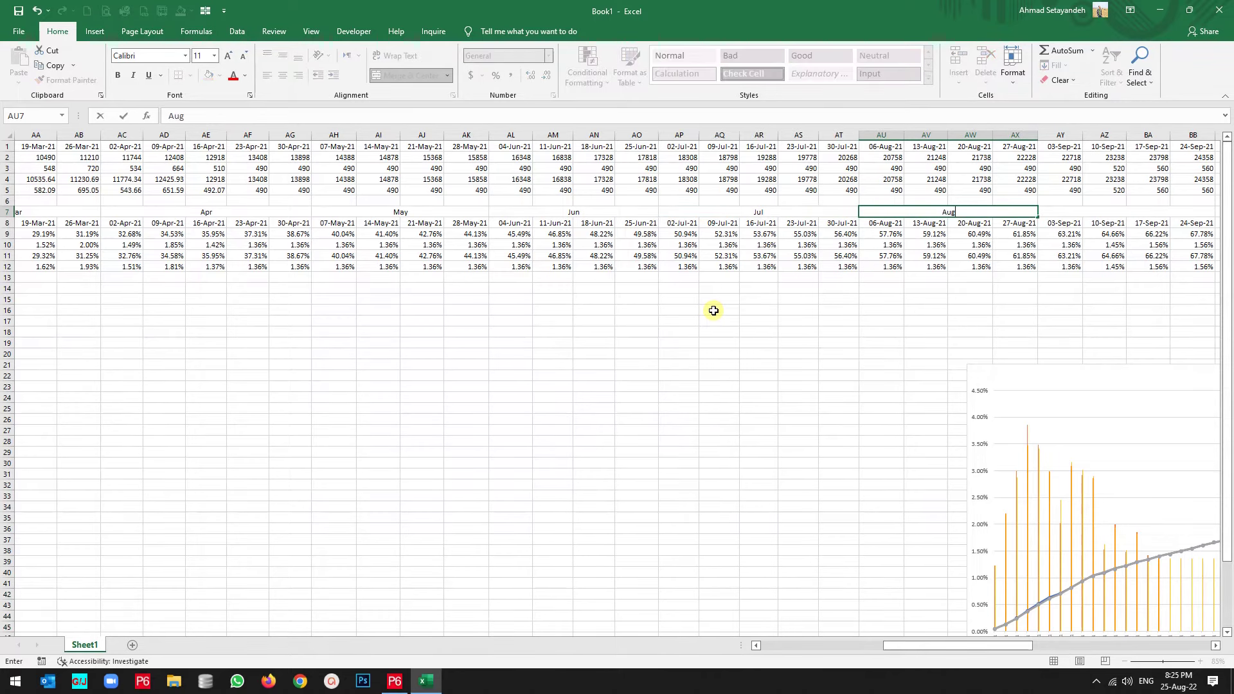
key(Right)
text(S)
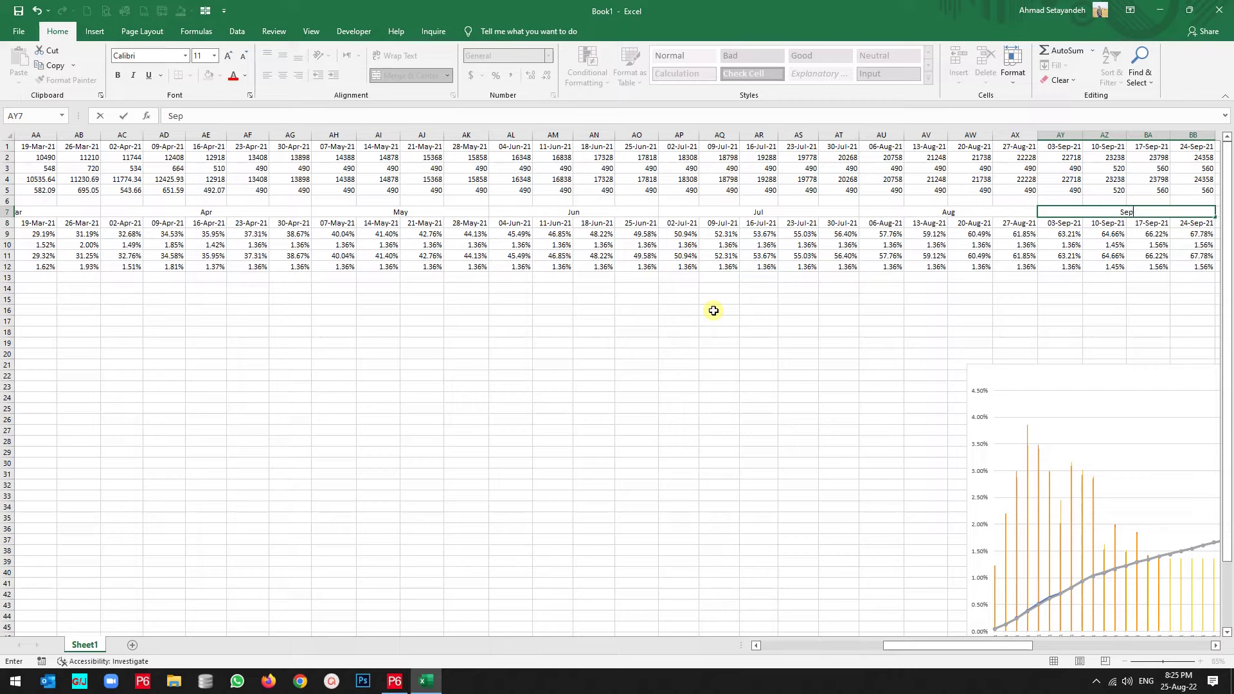
key(Right)
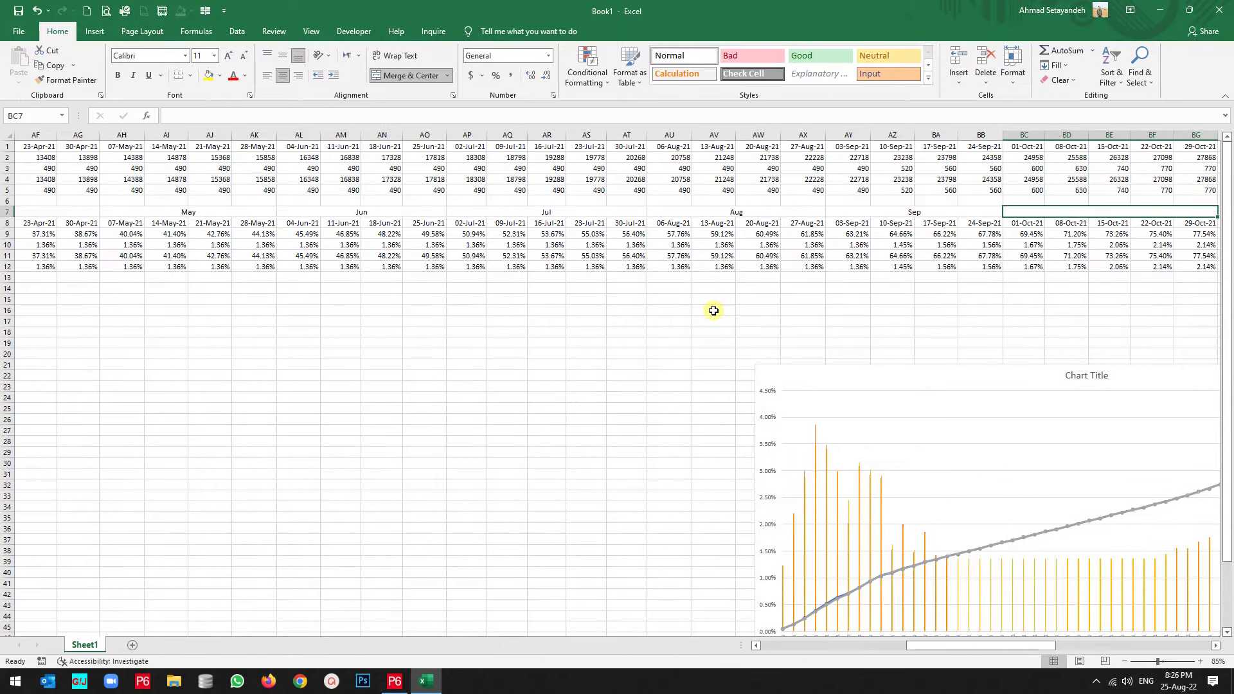
Step: Label the remaining merged headers Oct, Nov, Dec and Jan
text(Oct)
key(Right)
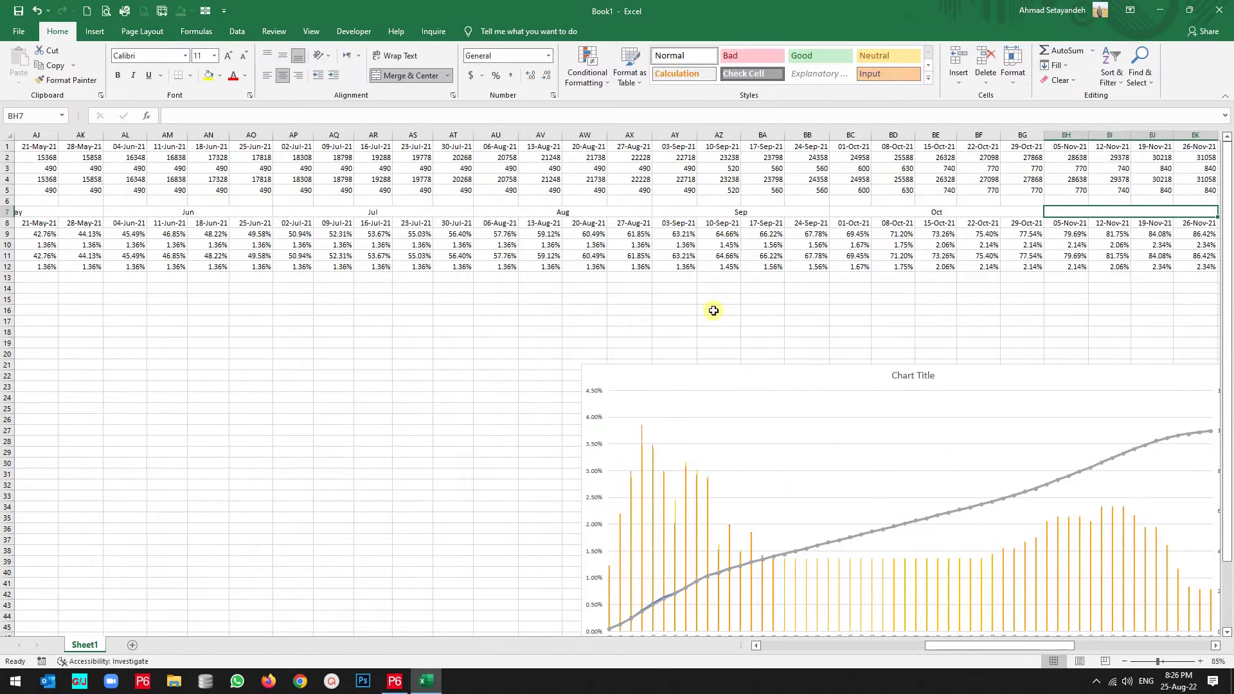
text(Nov)
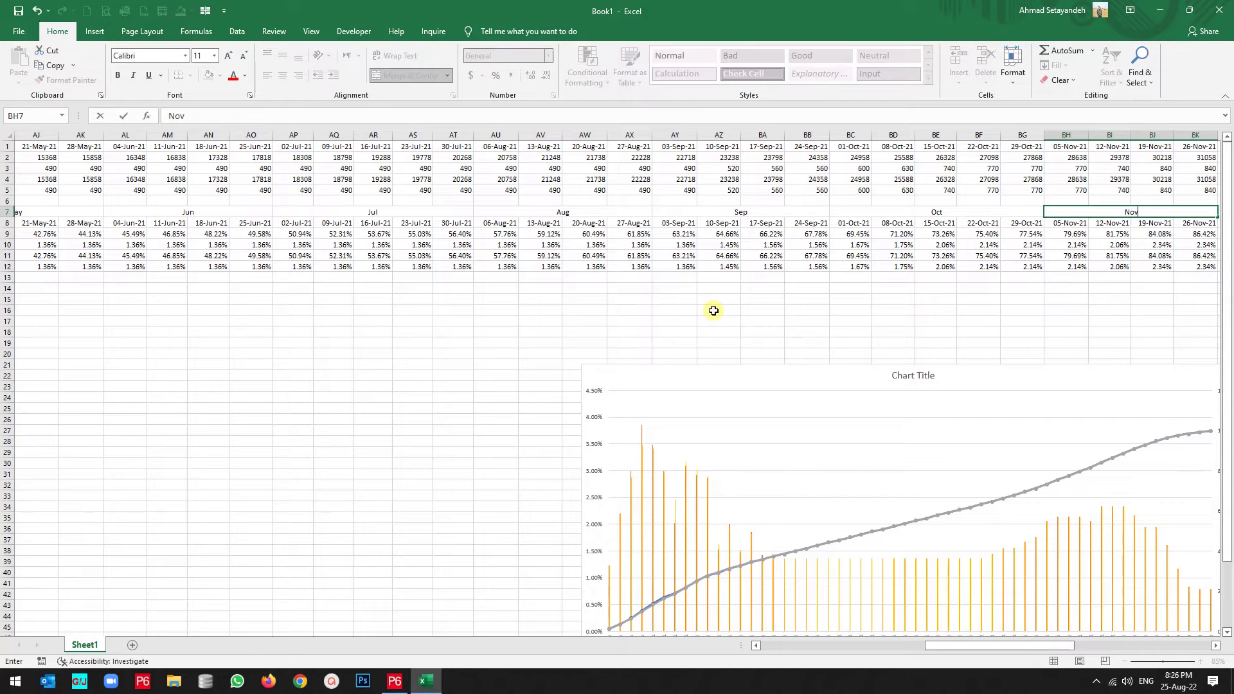
key(Right)
text(De)
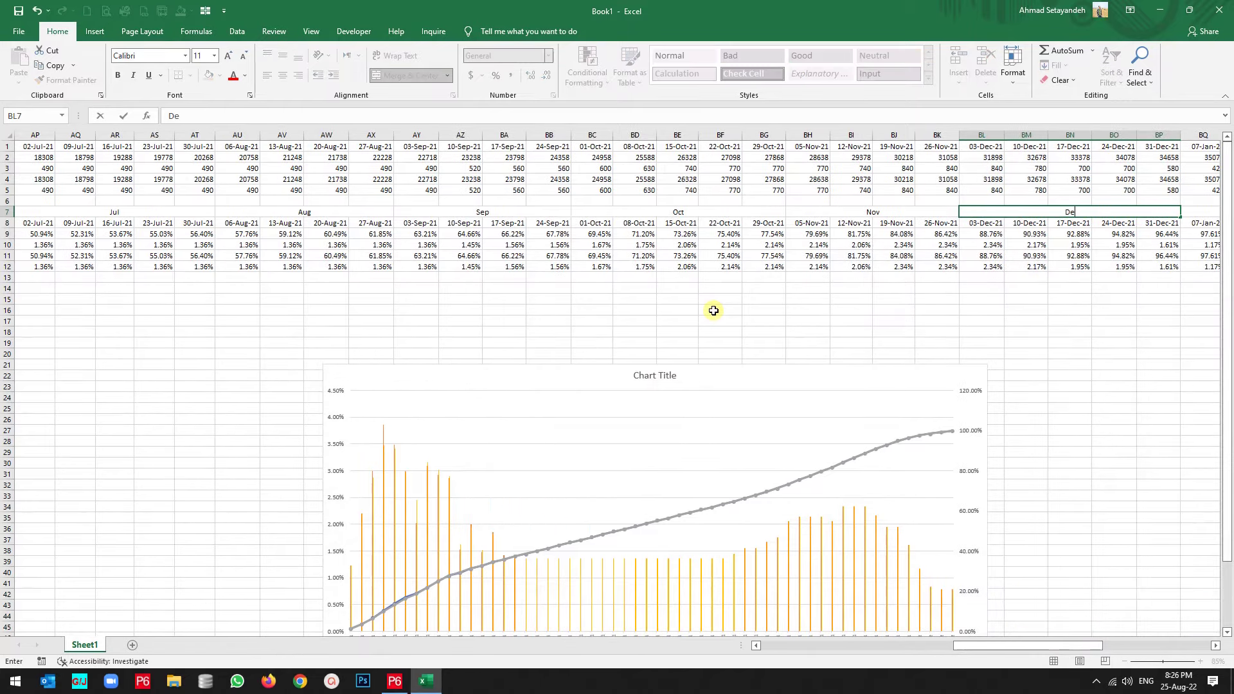
key(Right)
text(Jan)
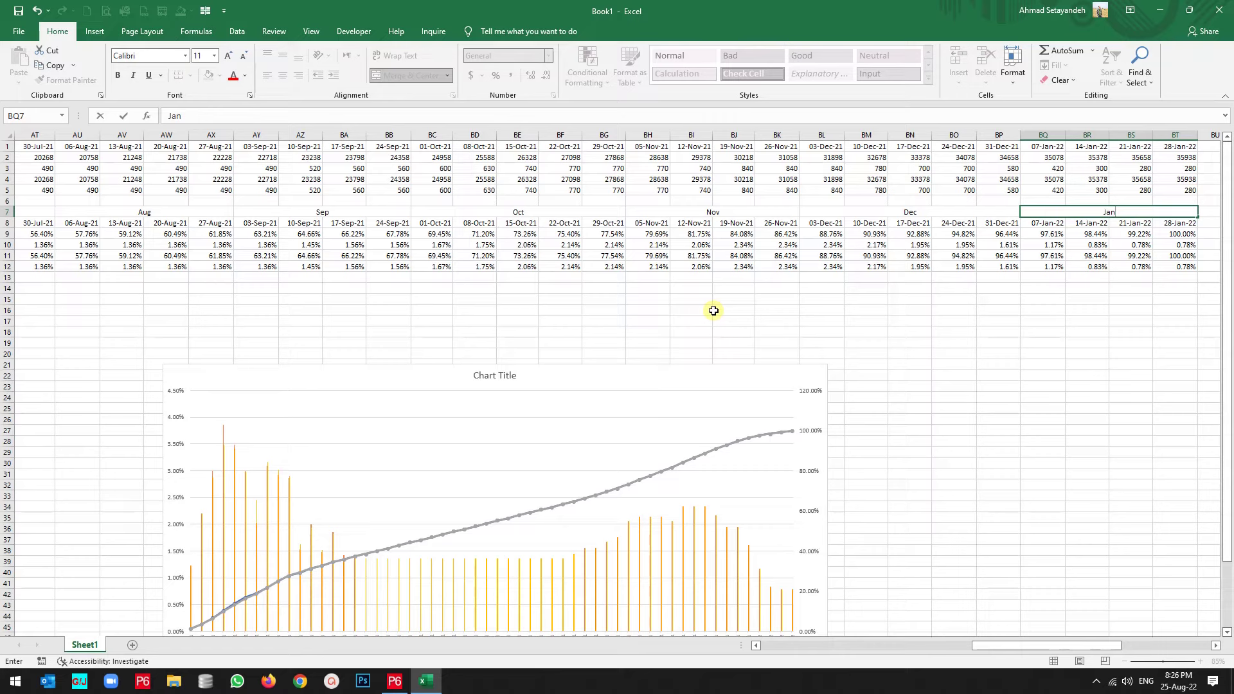
key(Return)
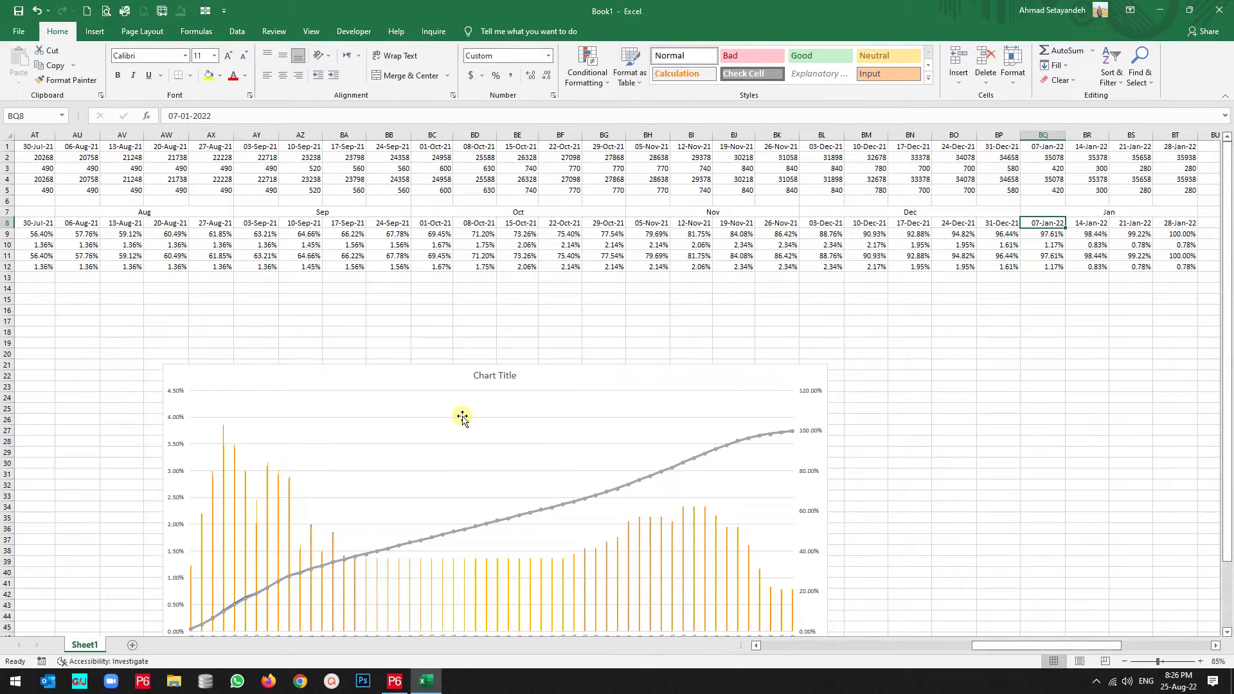
Step: Set the chart's horizontal axis labels to the weekly dates Q8:BT8 in Select Data
scroll(462, 415, down, 5)
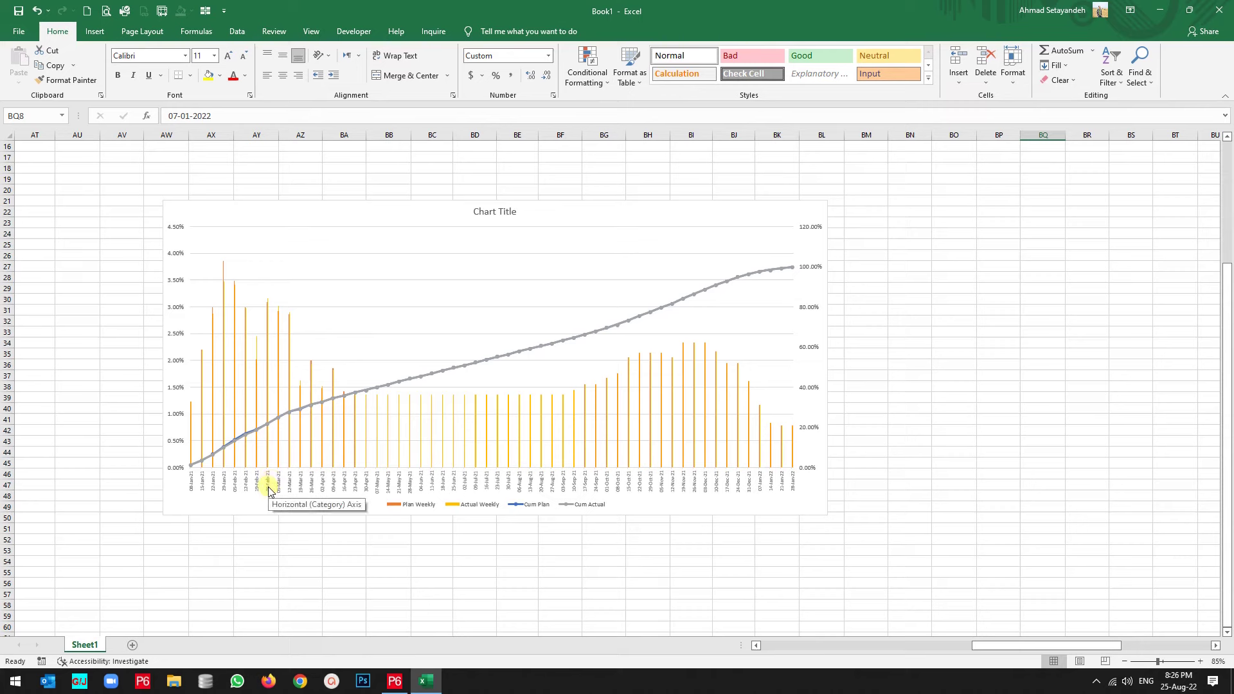
scroll(268, 492, up, 3)
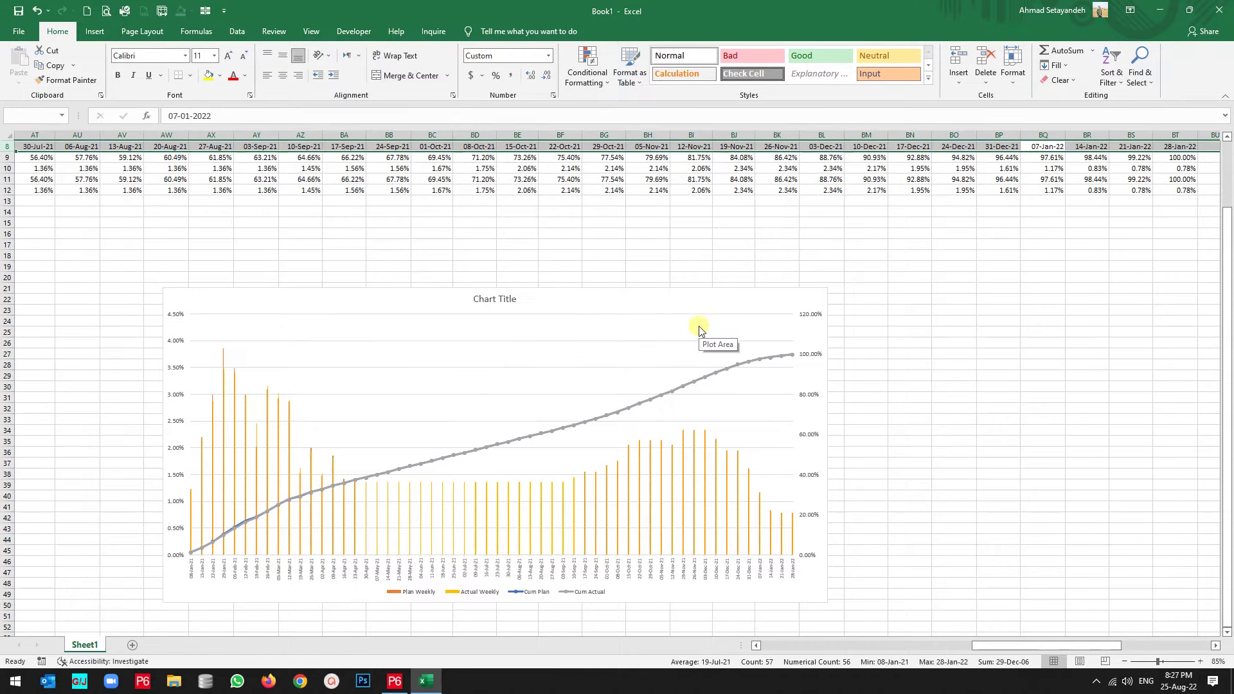
click(639, 246)
scroll(548, 273, left, 3)
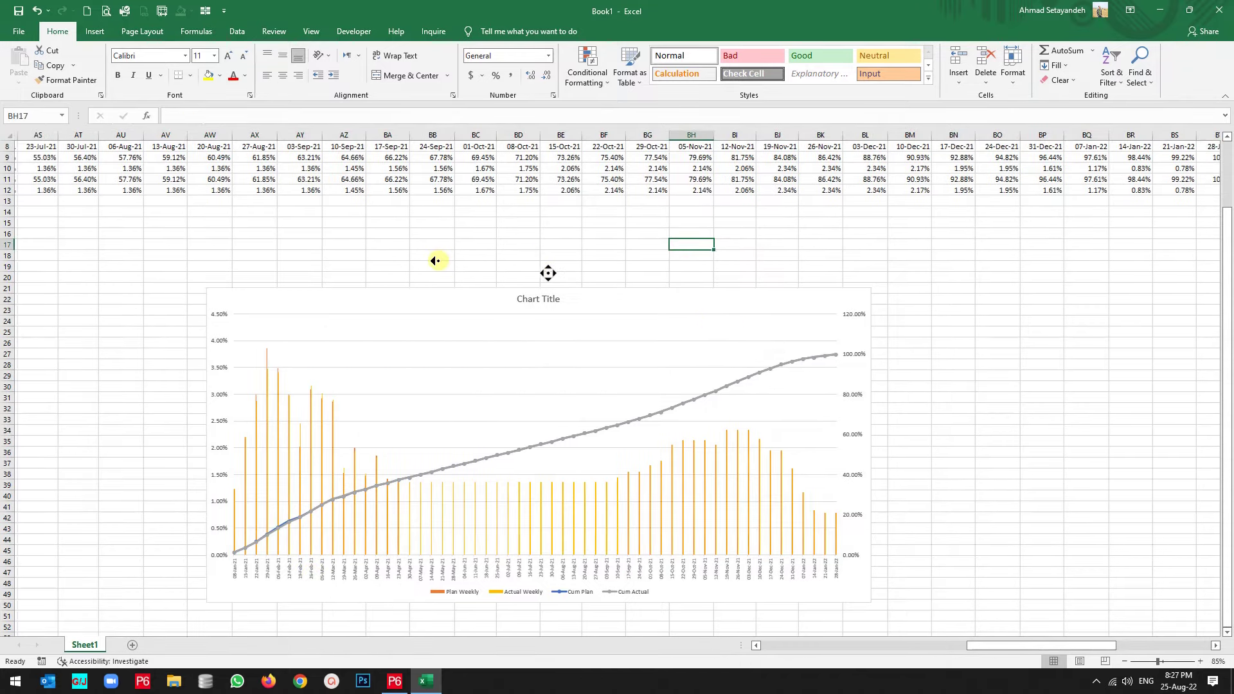
click(531, 351)
right_click(531, 350)
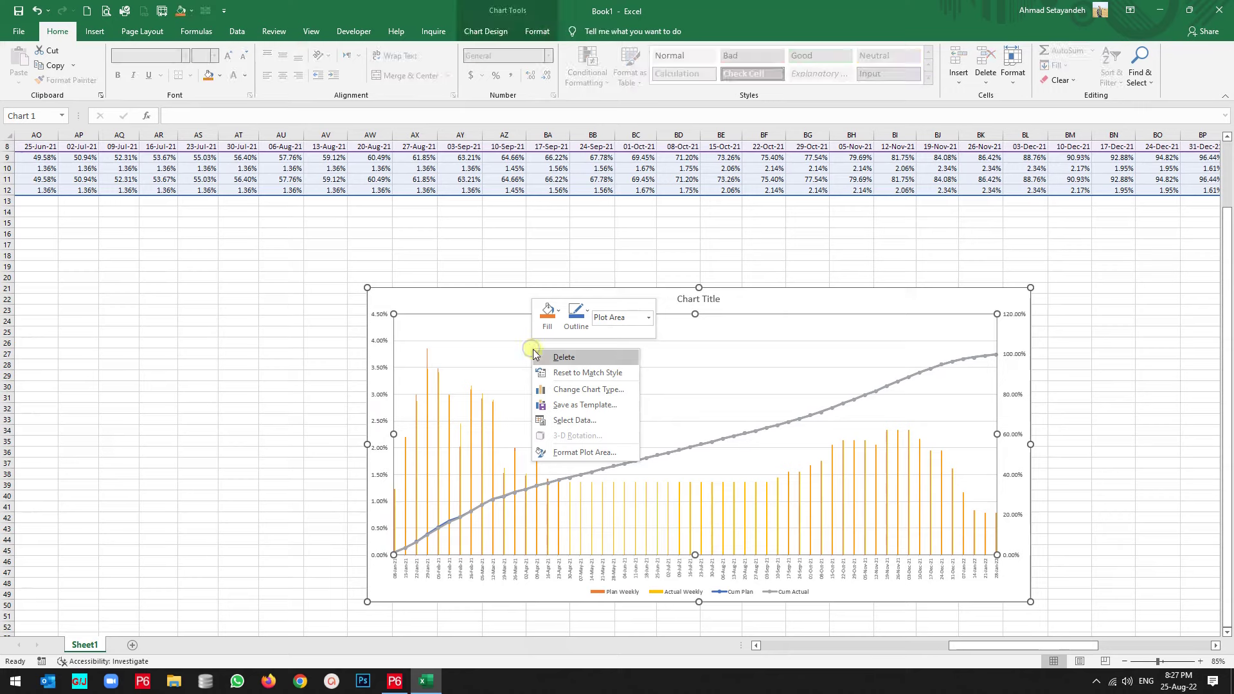
click(578, 418)
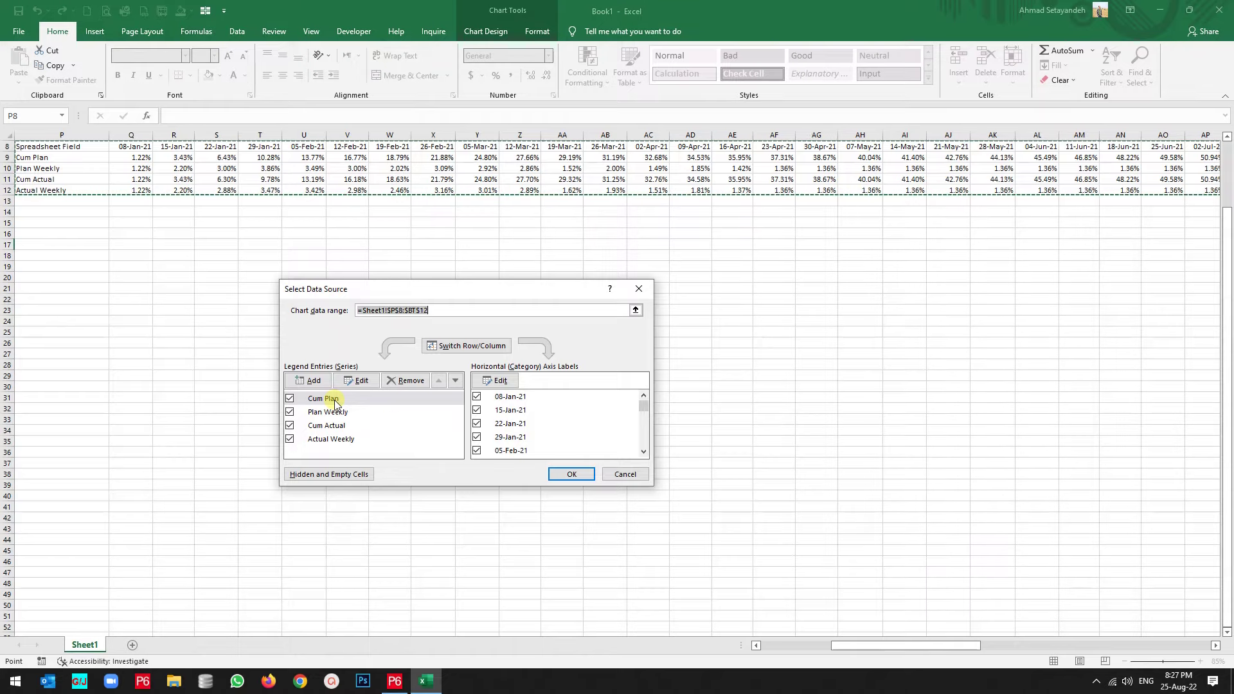
click(501, 380)
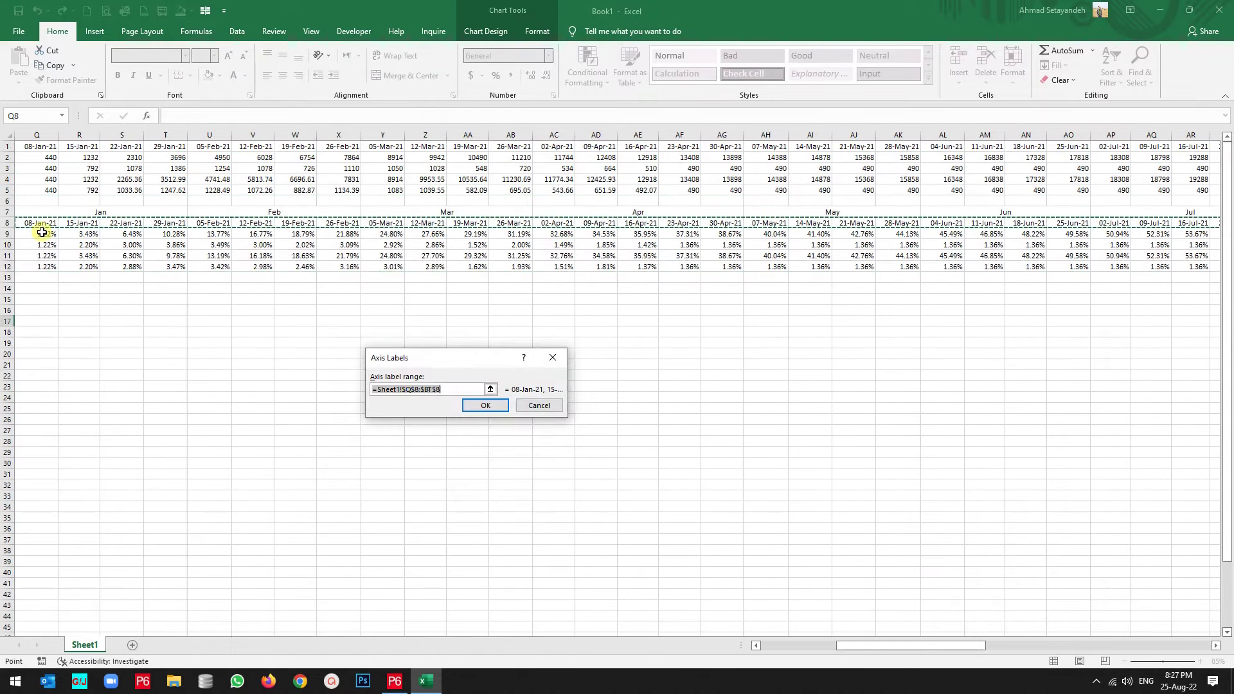
scroll(78, 237, left, 1)
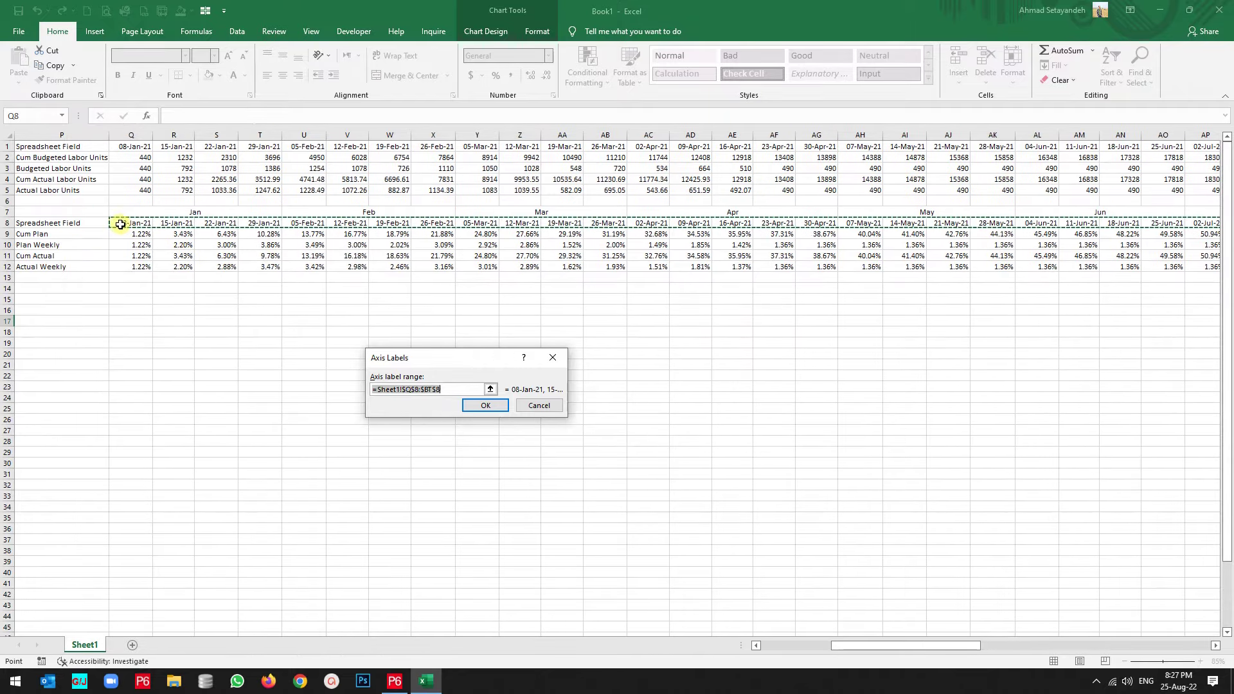
click(121, 225)
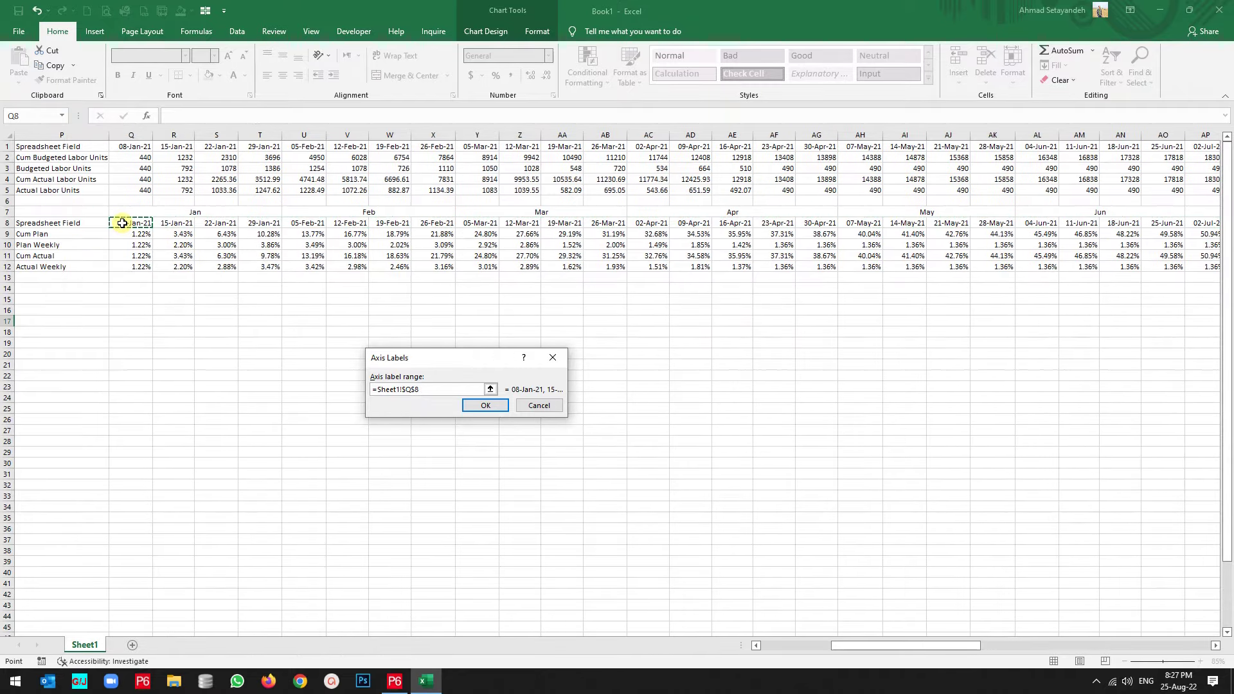
key(ctrl+shift+Right)
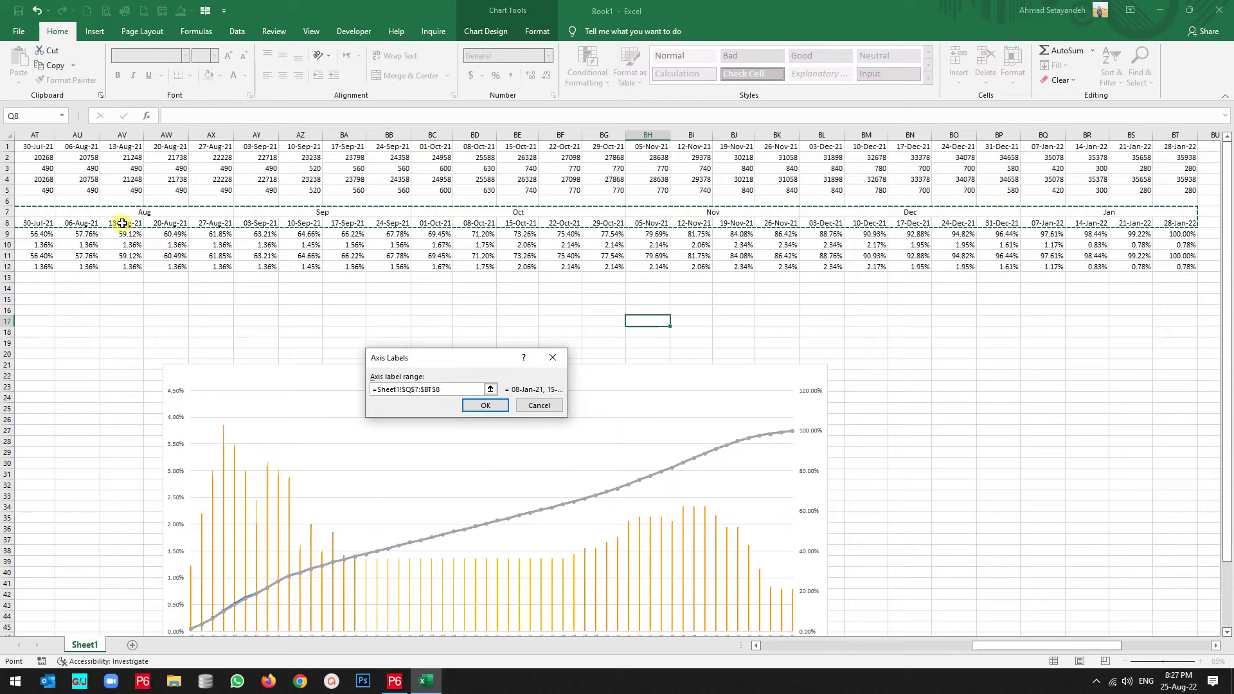
click(483, 405)
Step: Extend the axis label range up to include the month headers, making it Q7:BT8
click(333, 412)
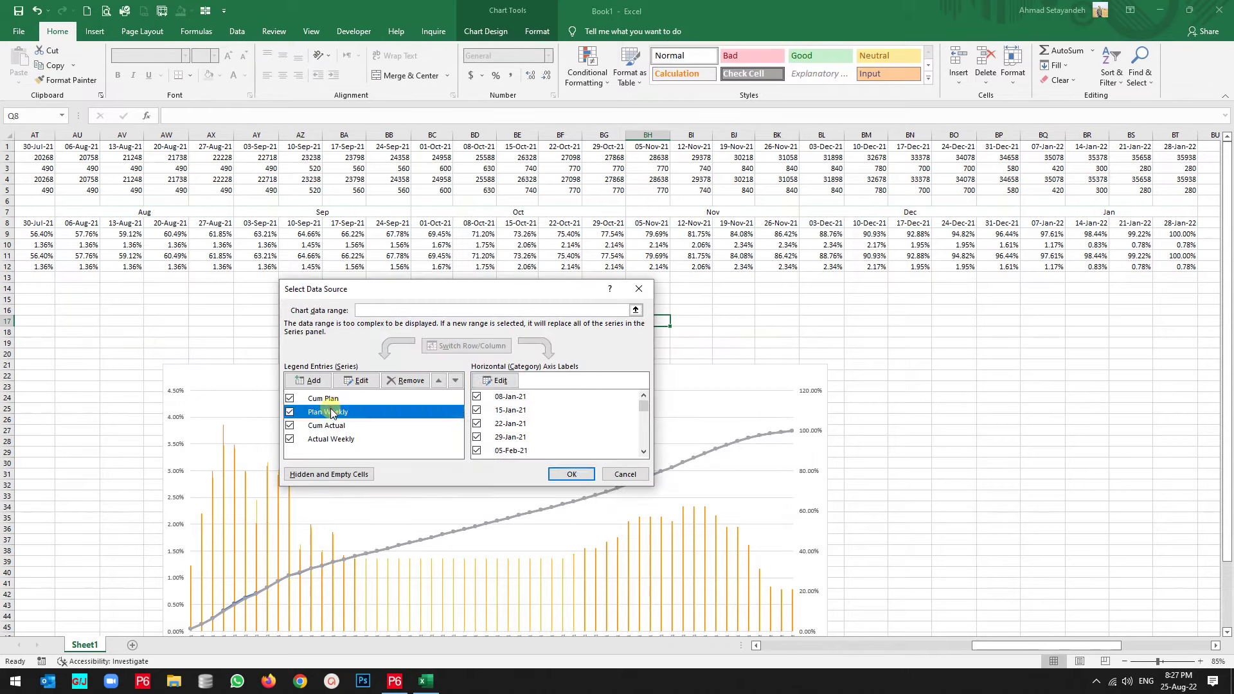
click(494, 380)
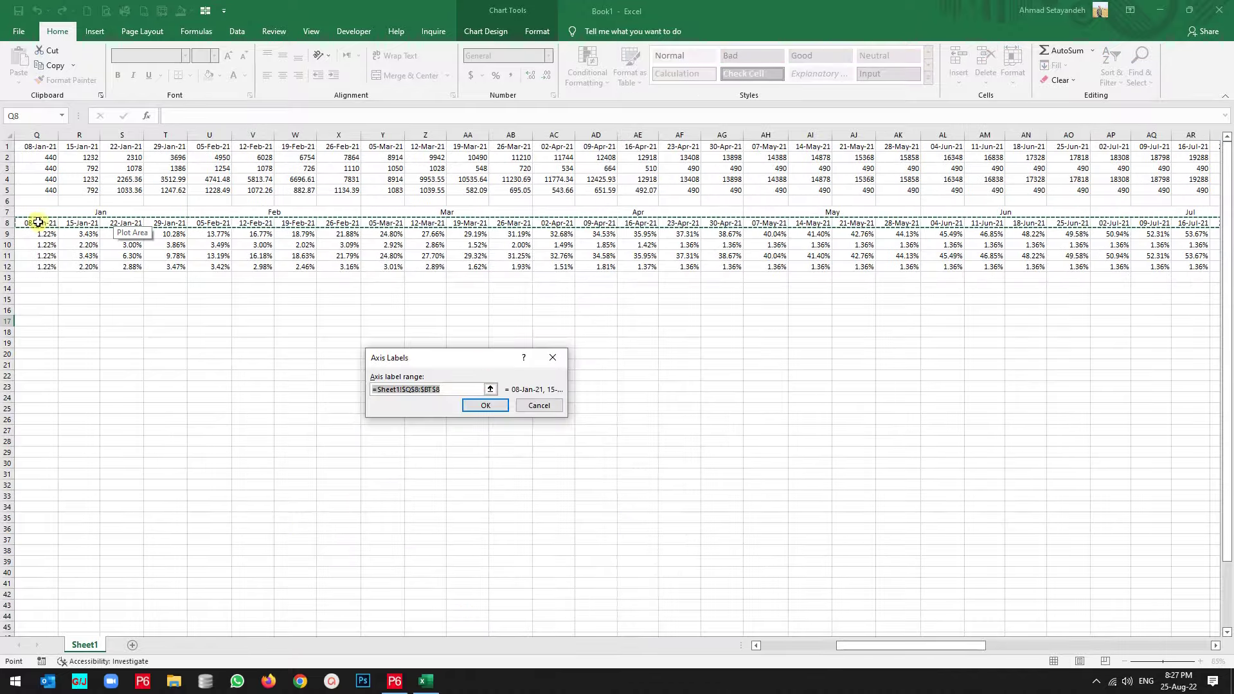
key(shift+Up)
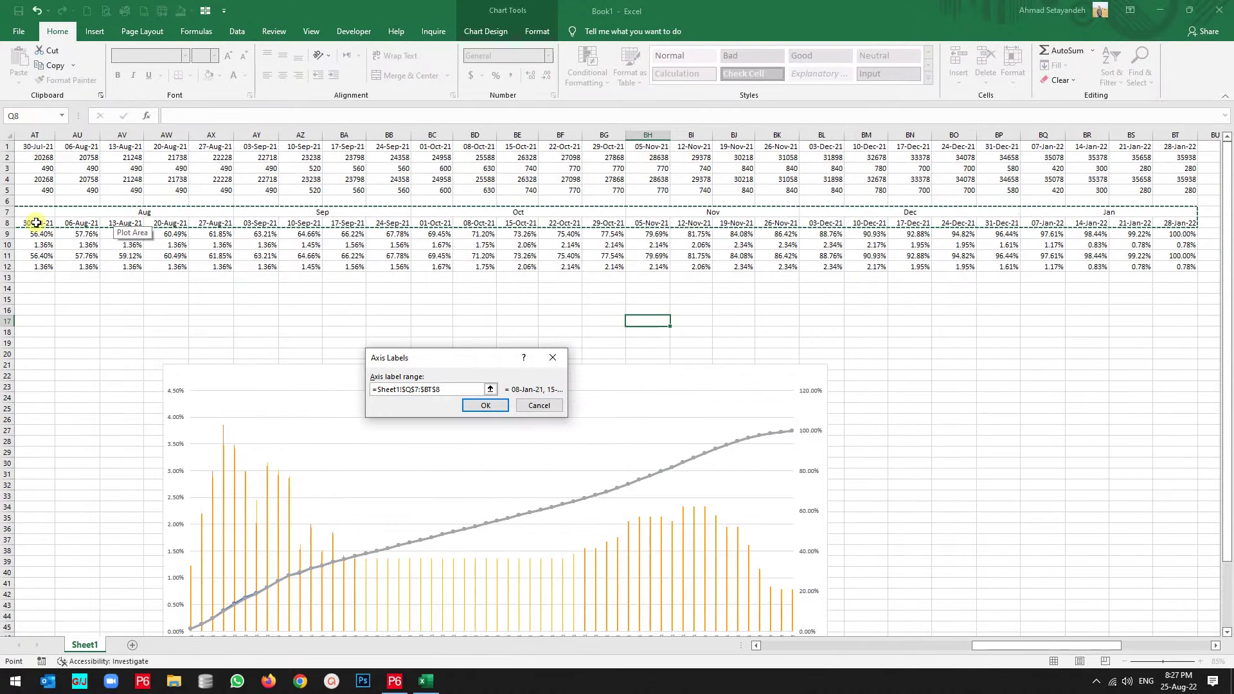
click(483, 406)
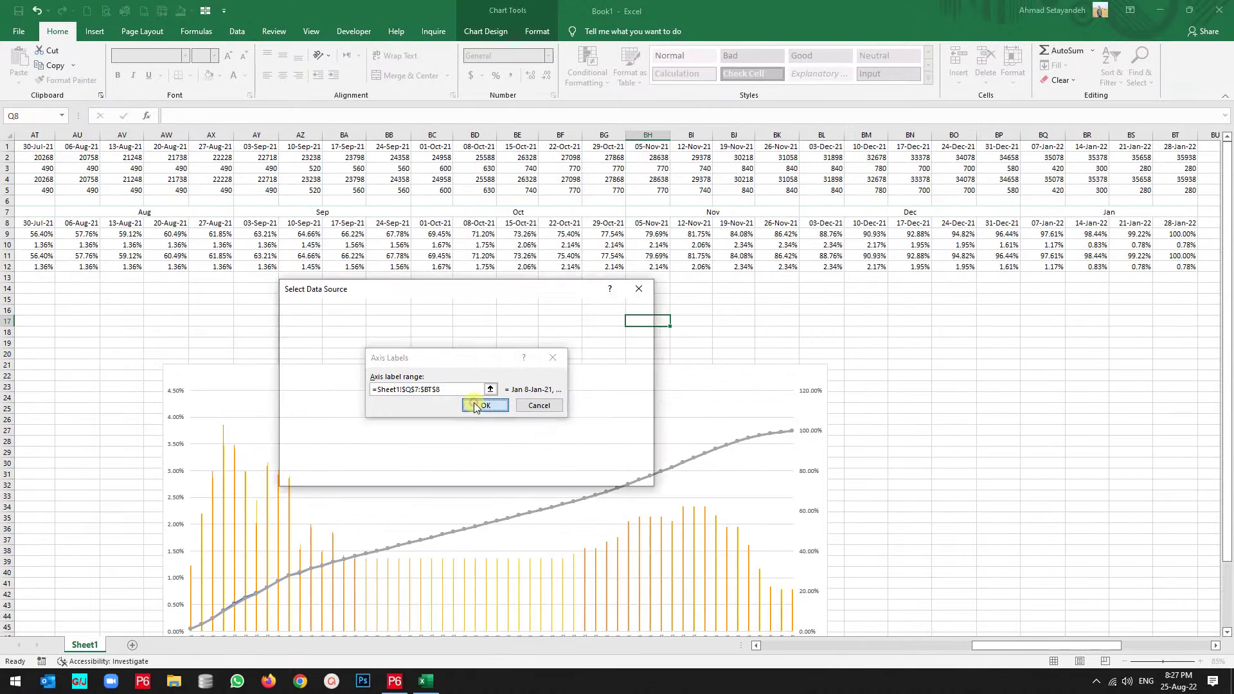
Step: Apply the new chart data source and check the horizontal axis
click(580, 474)
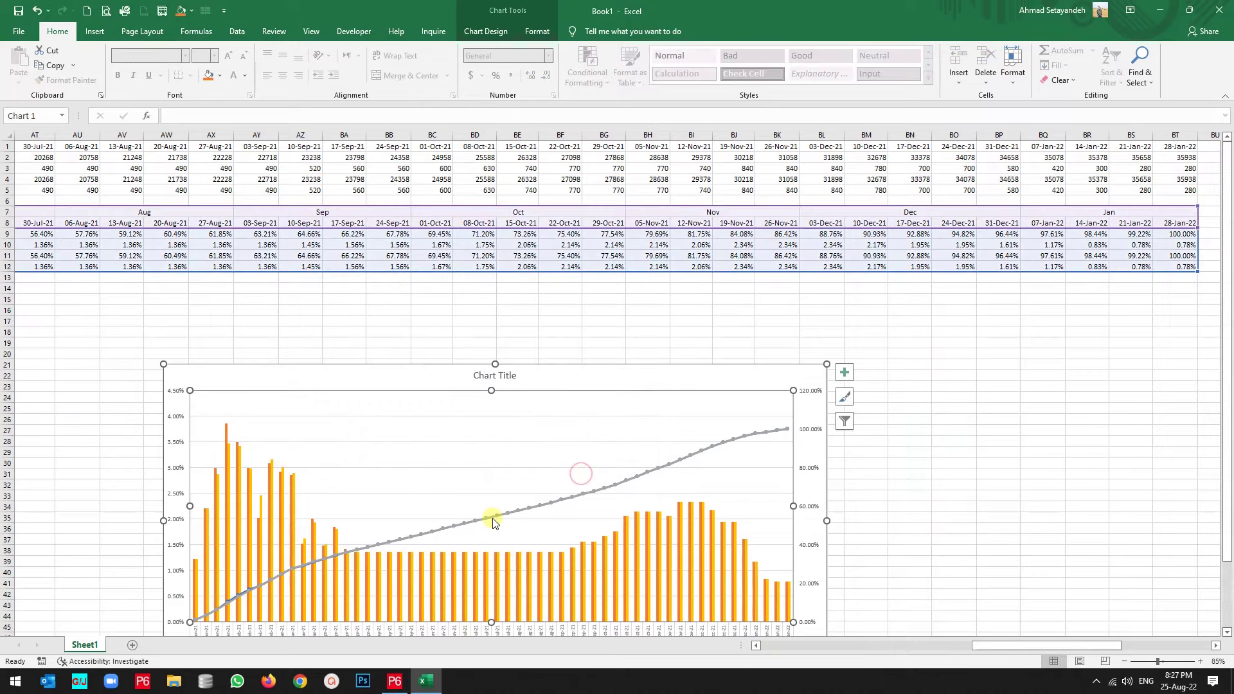
scroll(491, 521, down, 3)
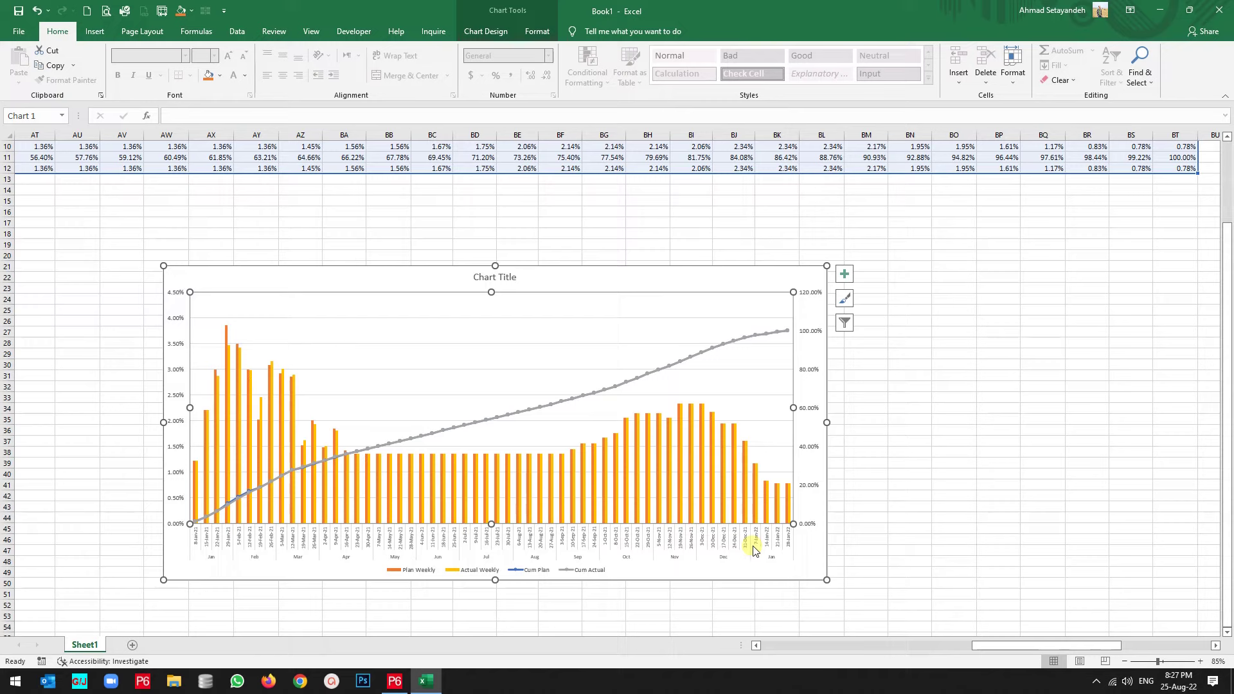
right_click(243, 551)
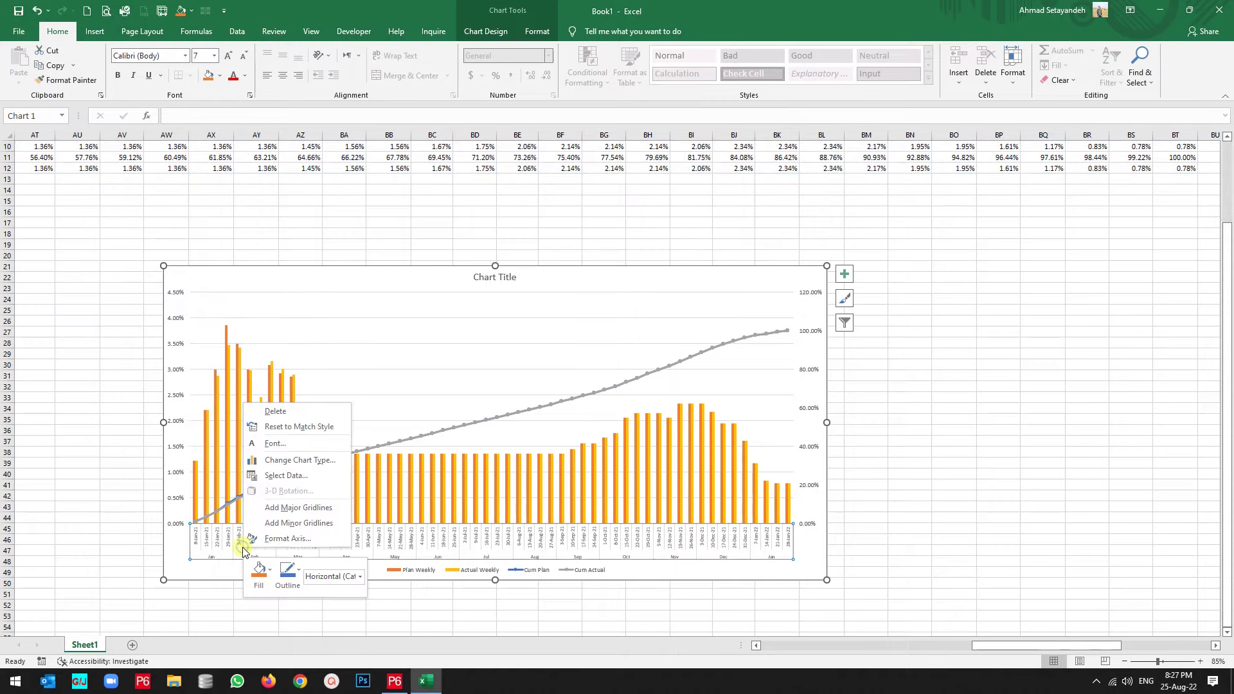
click(306, 215)
scroll(306, 215, up, 3)
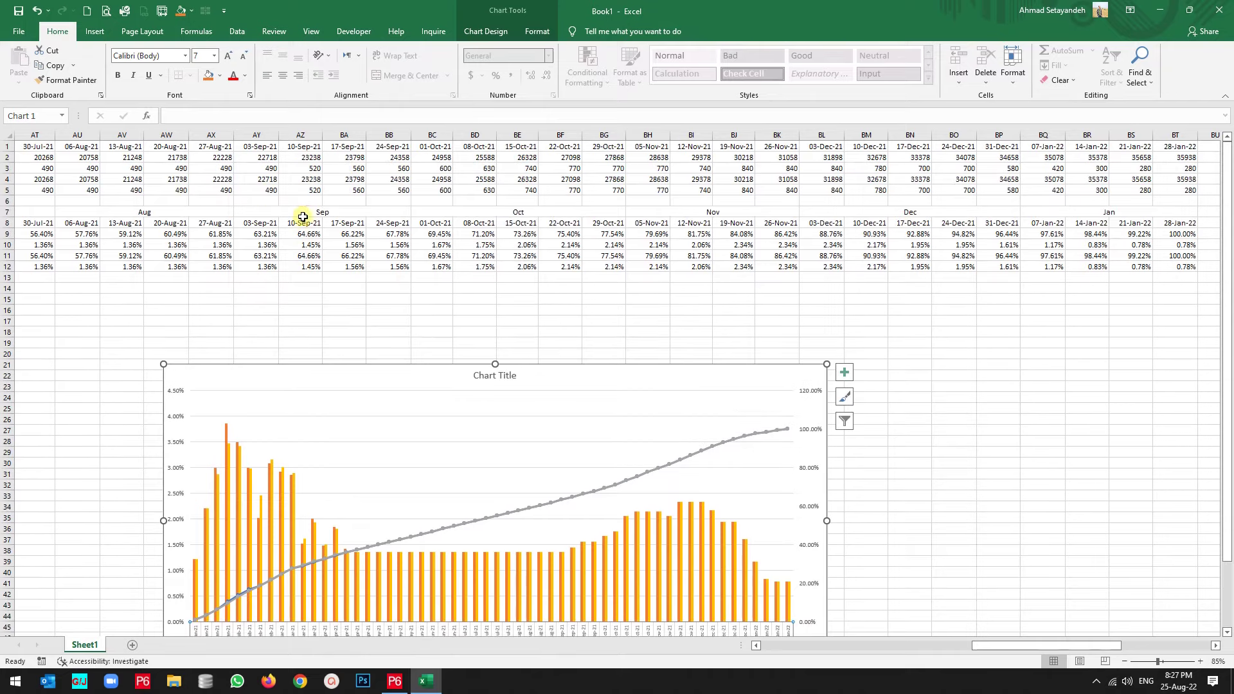
Step: Change the row 8 weekly dates' custom format from dd-mmm-yy to dd-mm-yy
click(291, 224)
key(ctrl+Left)
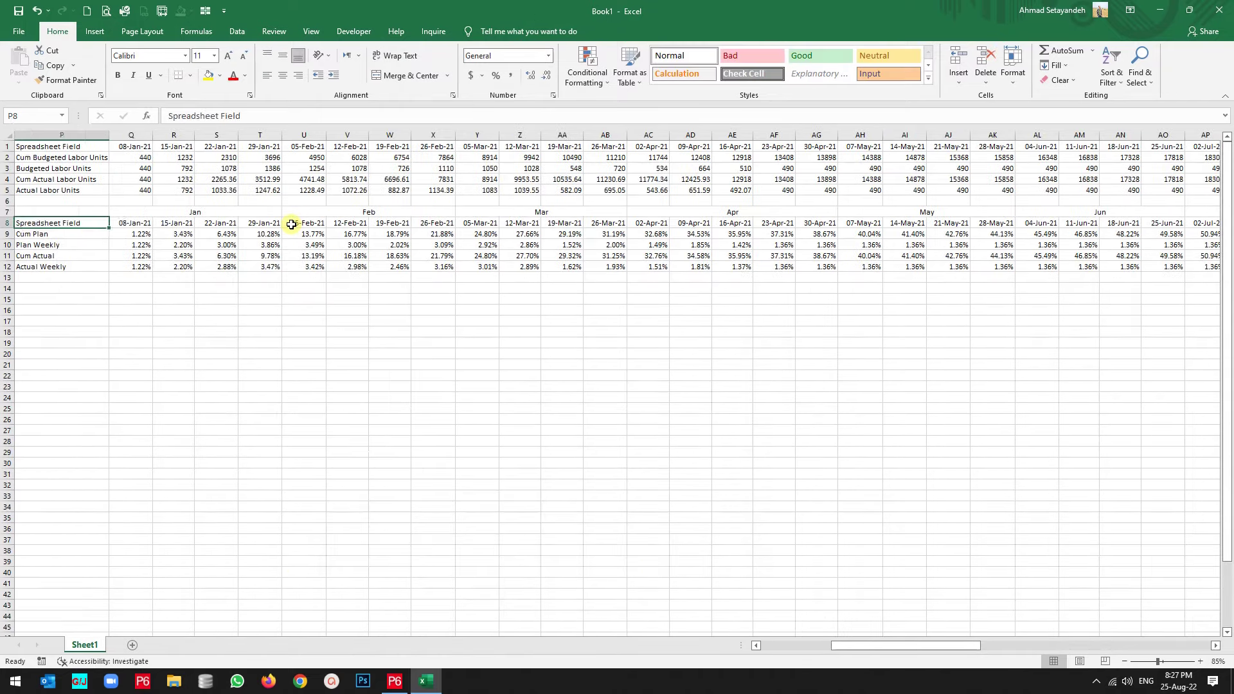
key(Right)
key(ctrl+shift+Right)
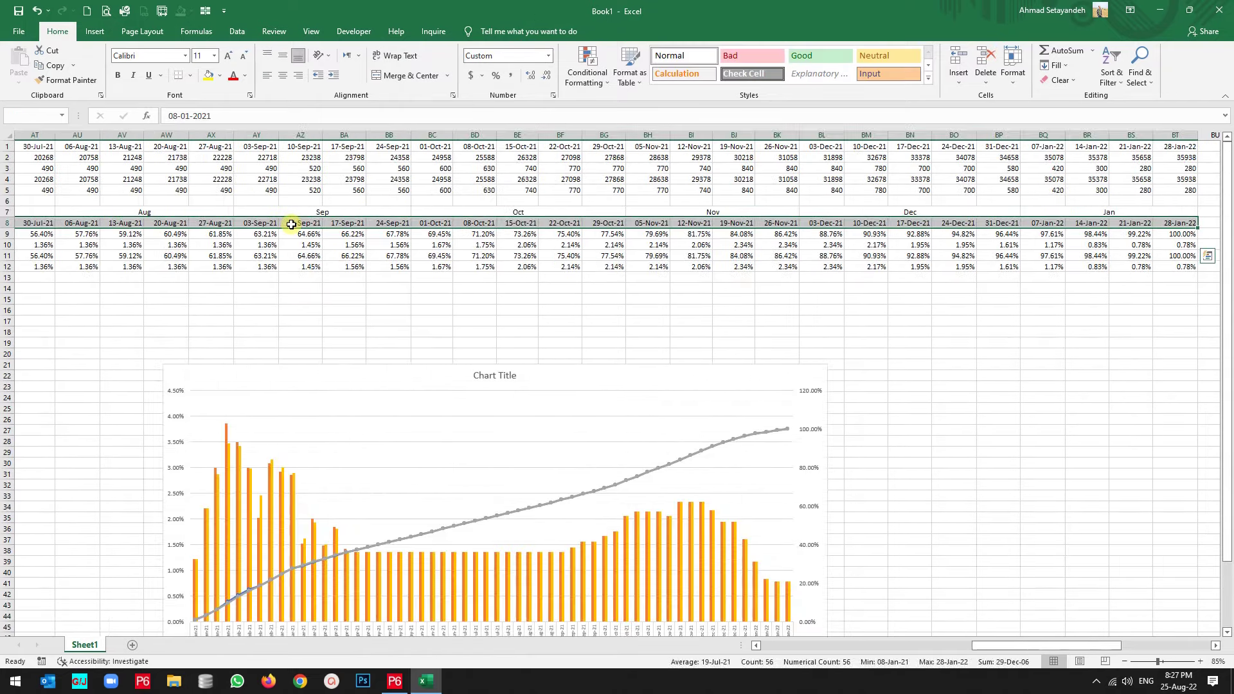
click(550, 95)
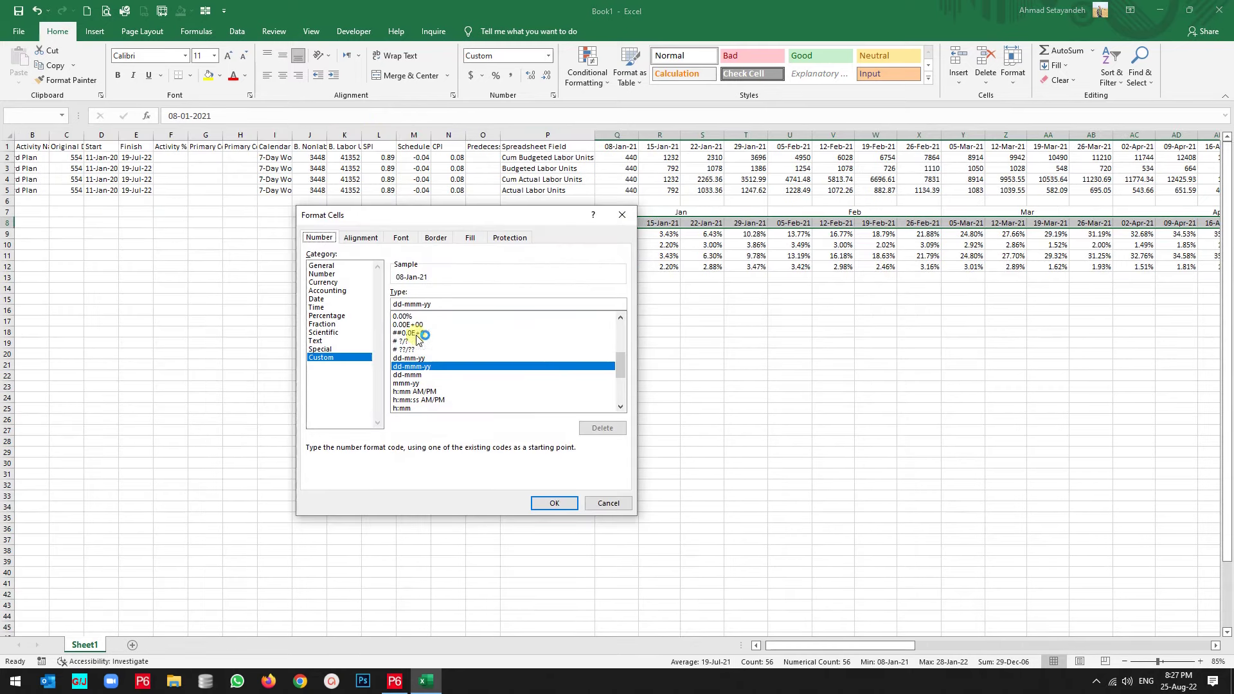
click(415, 300)
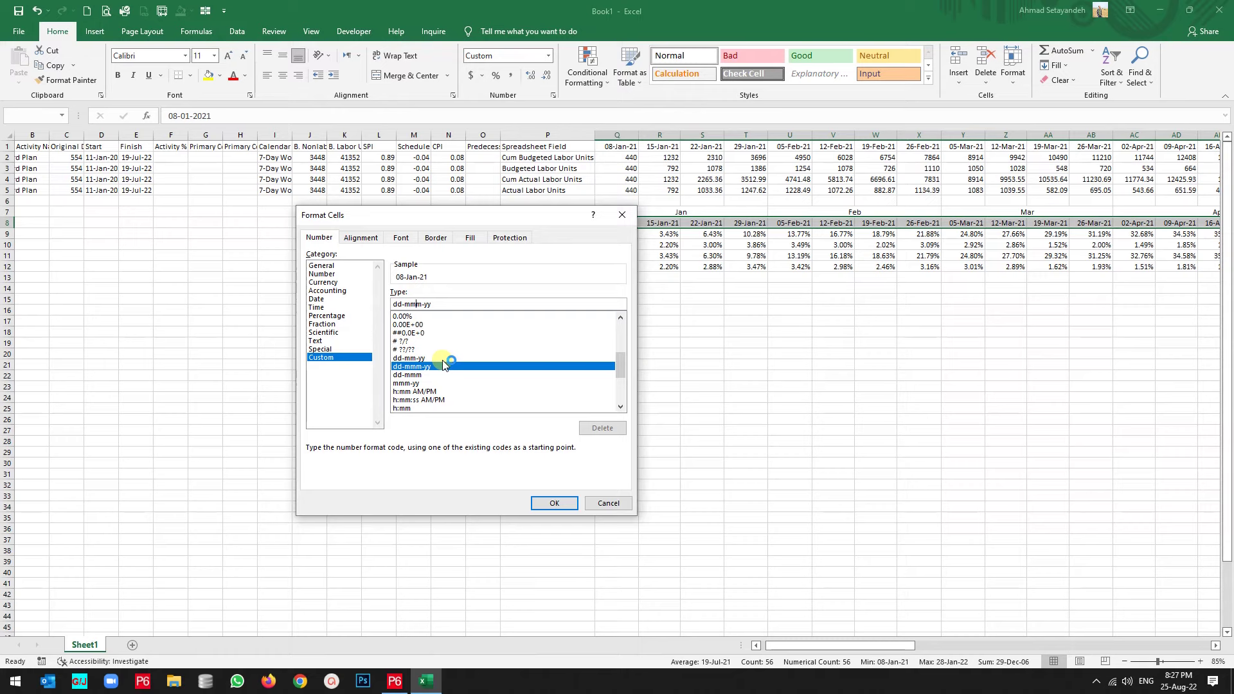
key(Delete)
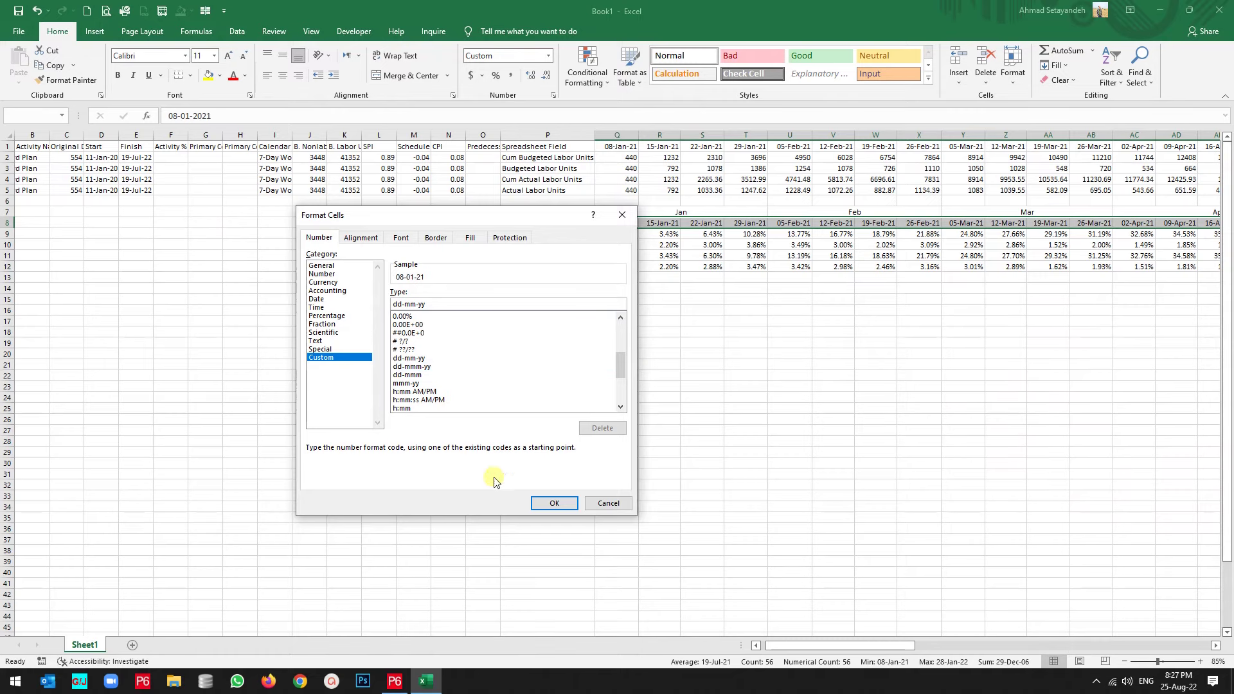
click(557, 503)
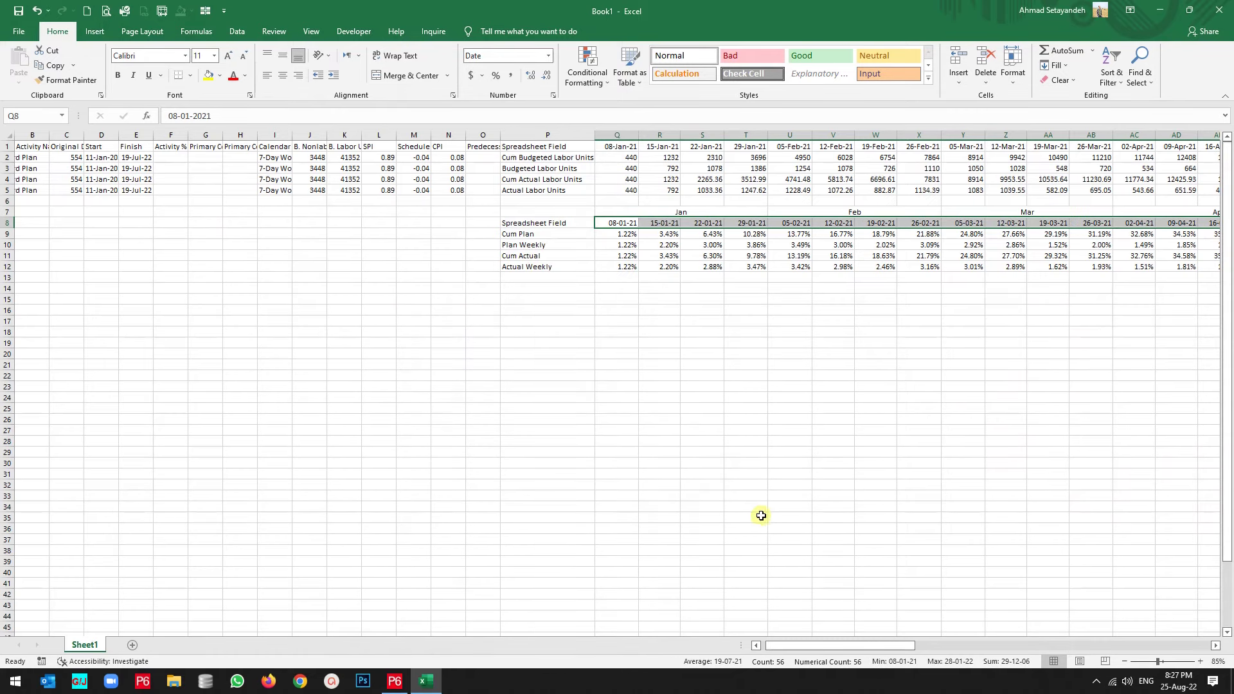
drag(834, 647, 1093, 642)
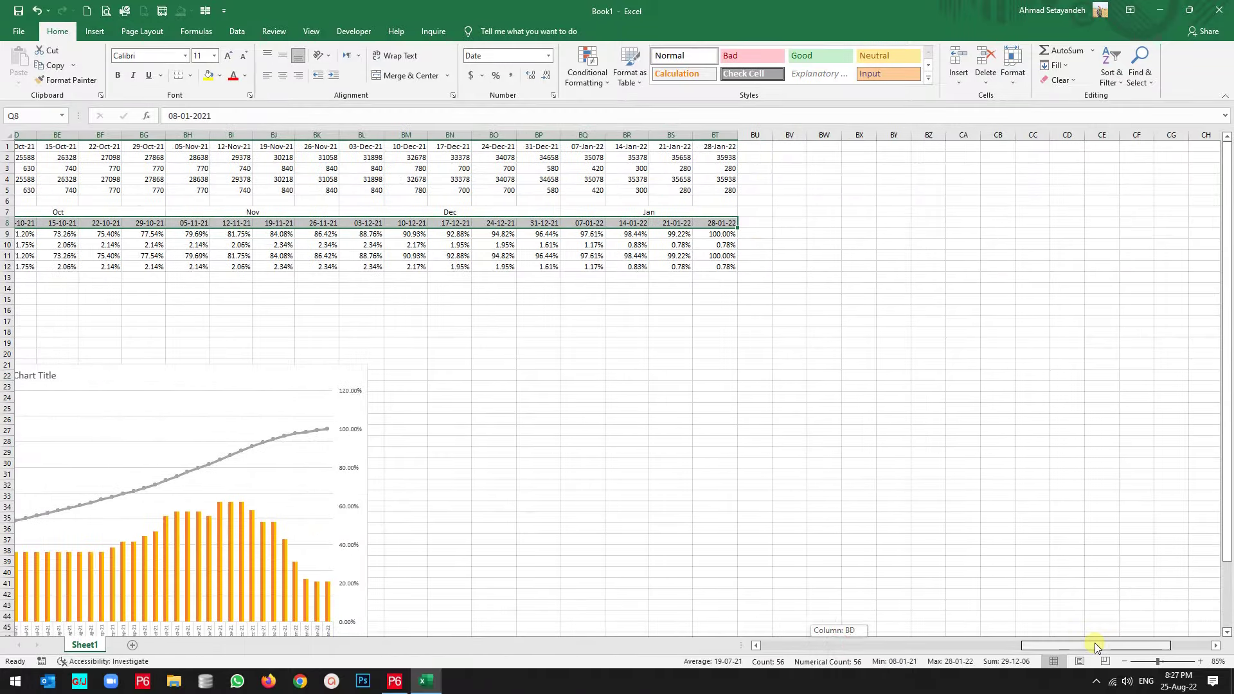
middle_click(752, 468)
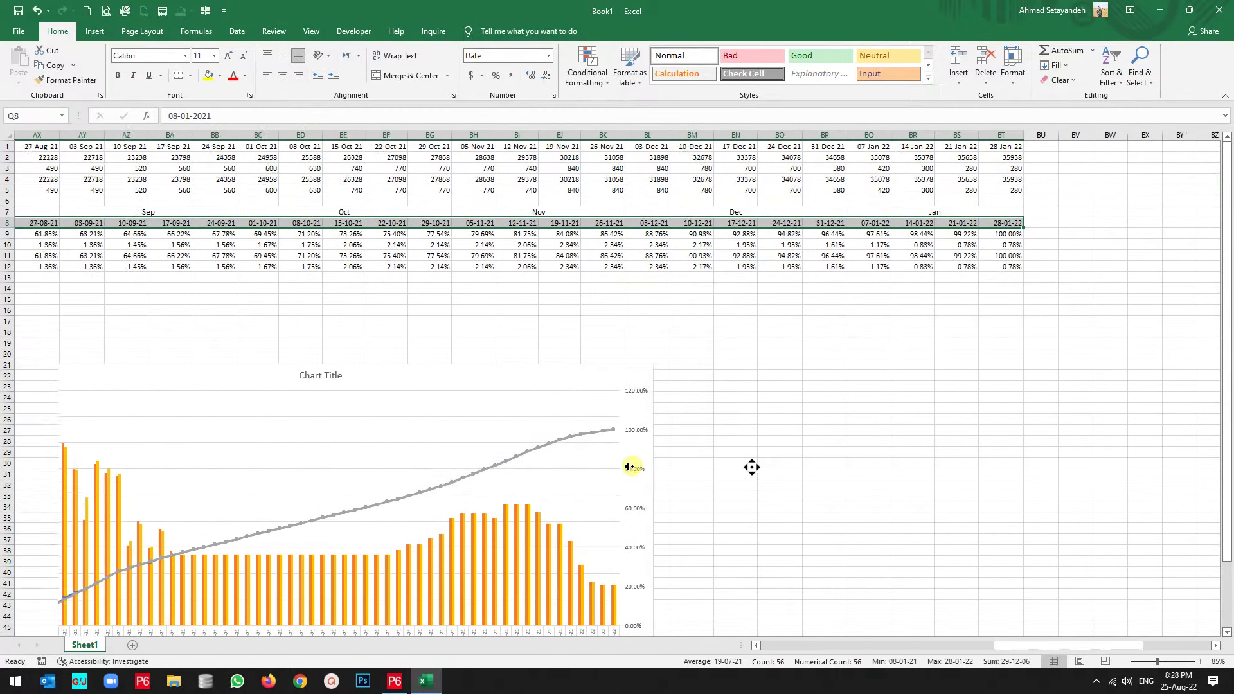
scroll(629, 466, down, 4)
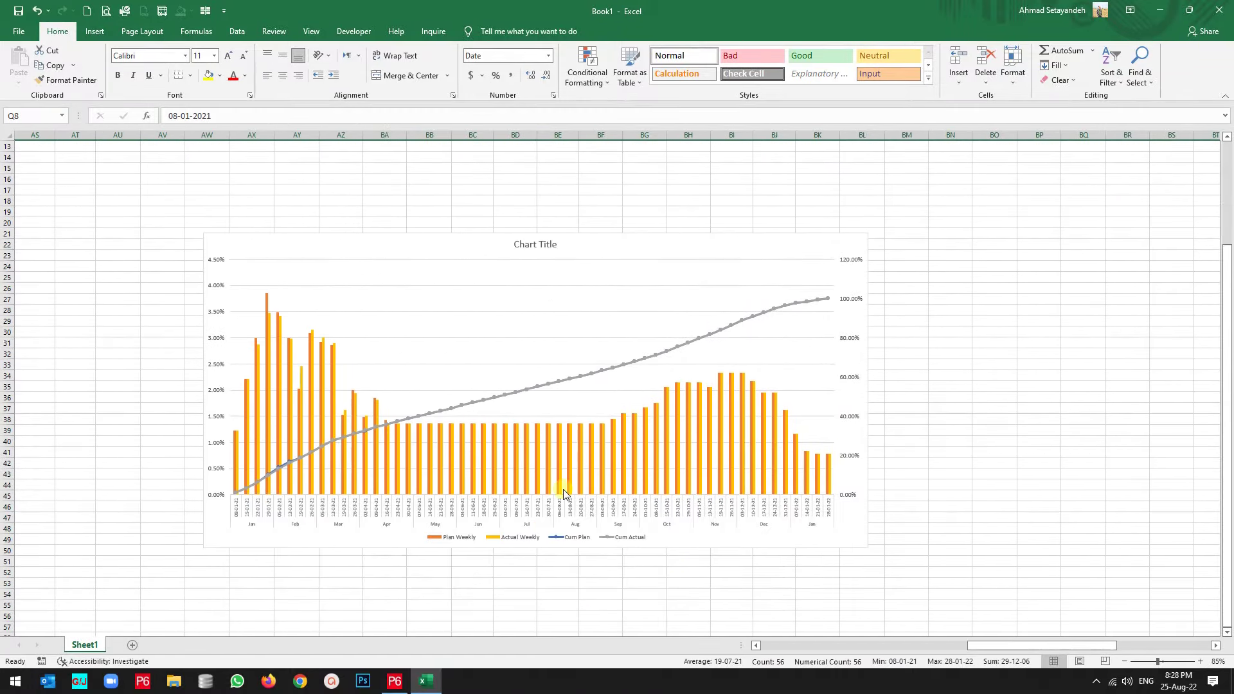